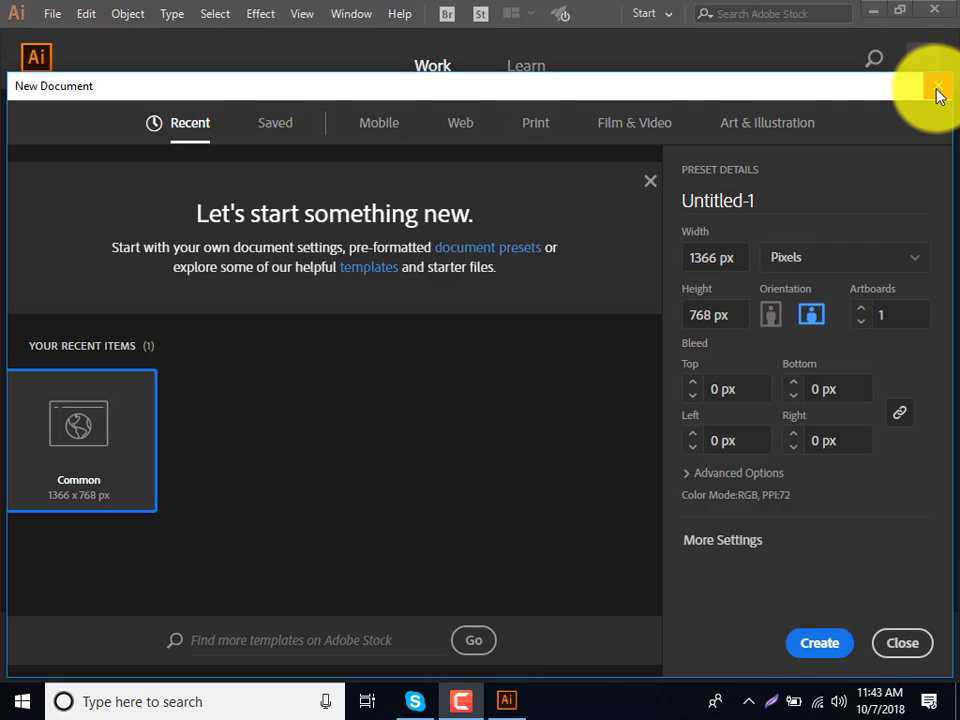
Step: Skip the new-document setup and open WOW Facebook Emoji Project.ai from recent files
{"action": "left_click", "coordinate": [938, 88]}
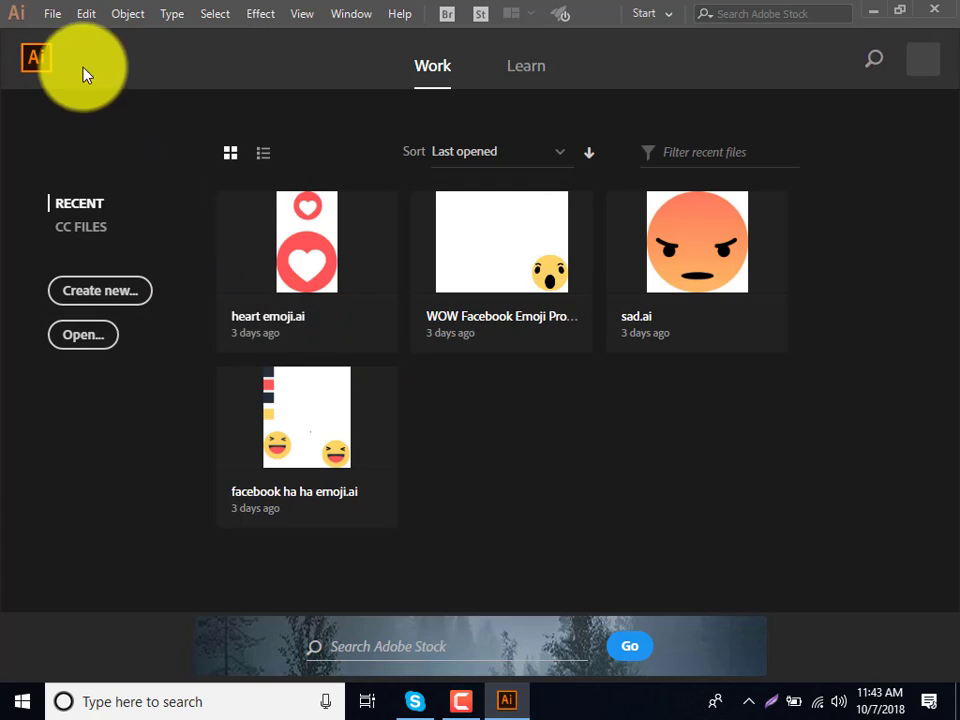
{"action": "left_click", "coordinate": [511, 246]}
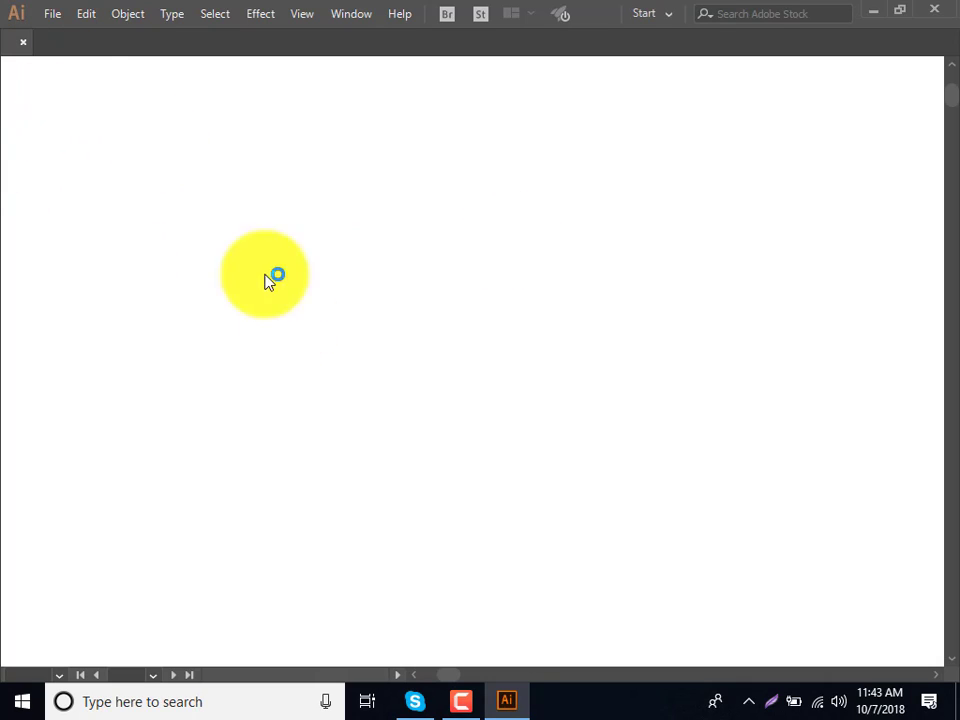
{"action": "left_click", "coordinate": [477, 705]}
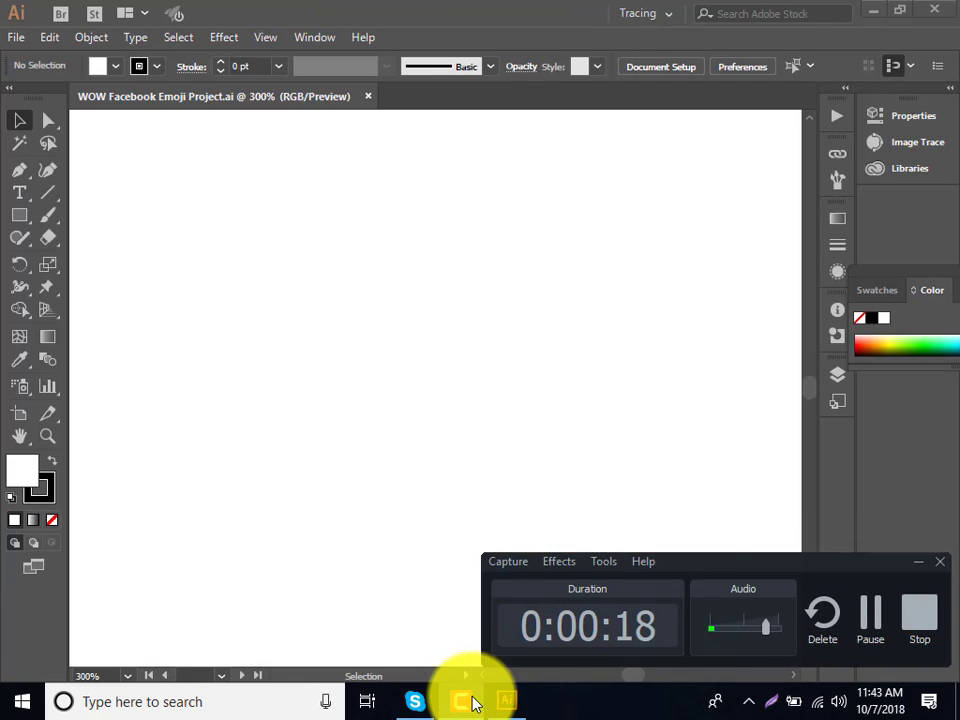
Step: Create a new 1366 × 768 px Untitled-1 document from the Common preset, then show the desktop
{"action": "left_click", "coordinate": [16, 37]}
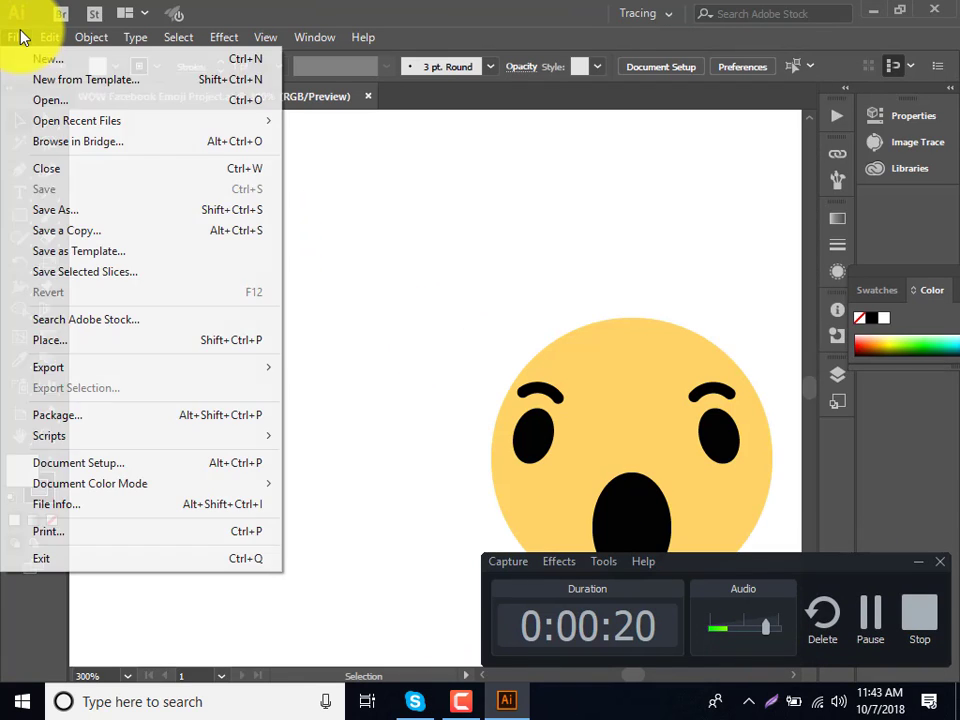
{"action": "left_click", "coordinate": [30, 58]}
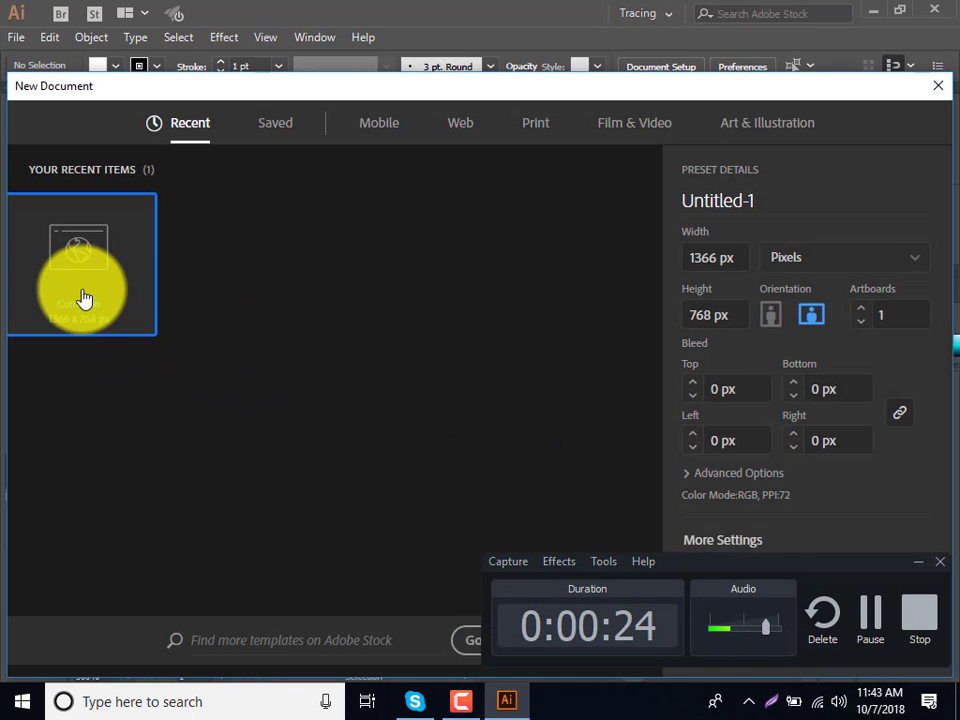
{"action": "double_click", "coordinate": [84, 298]}
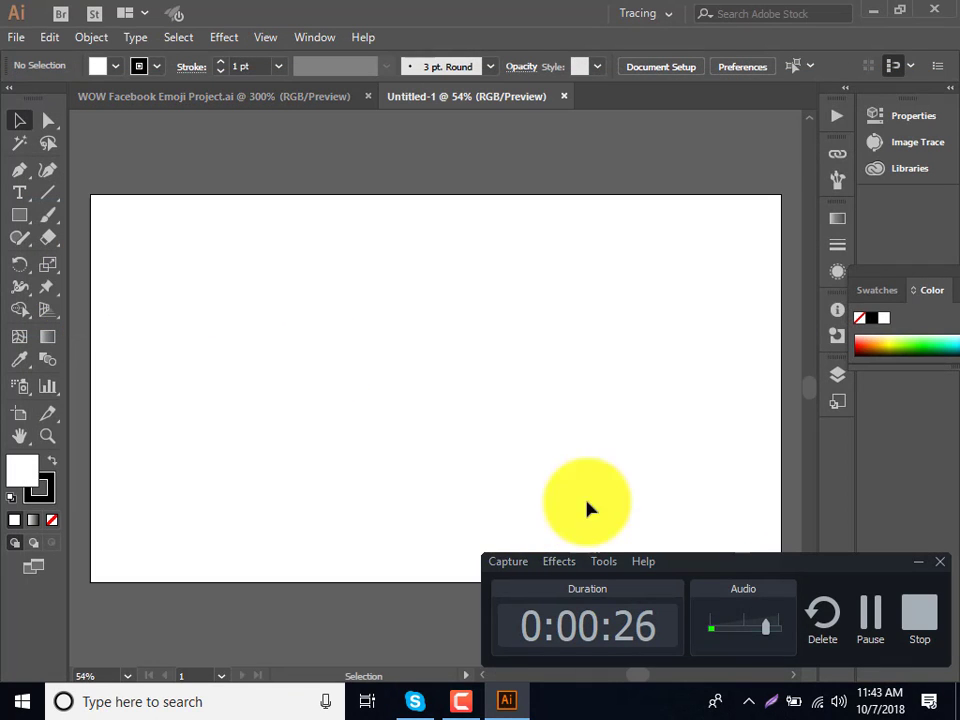
{"action": "left_click", "coordinate": [870, 615]}
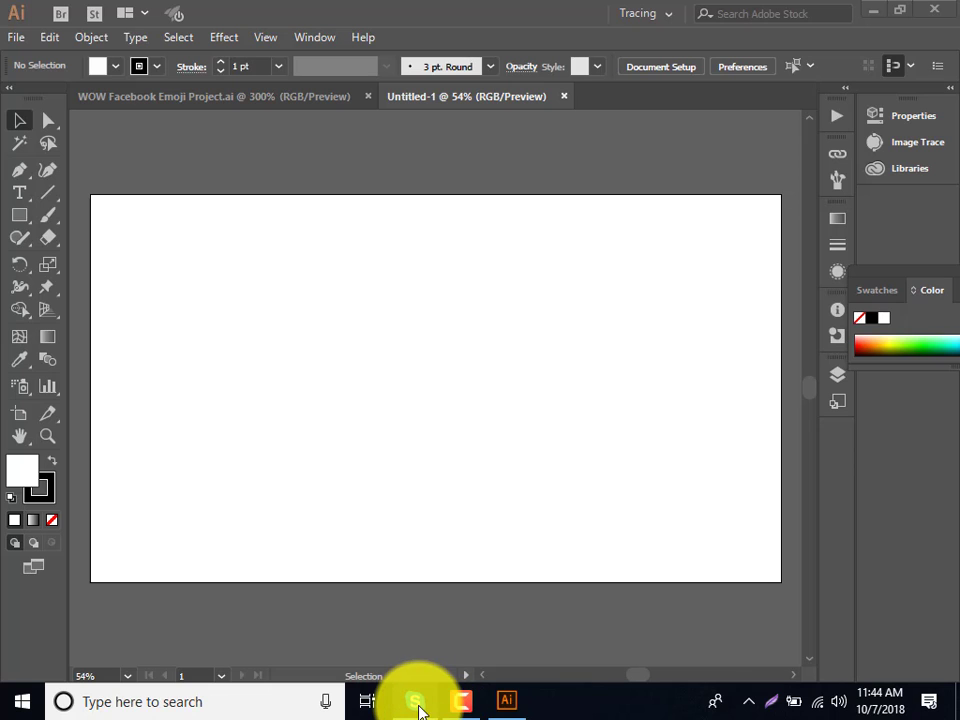
{"action": "key", "text": "super+d"}
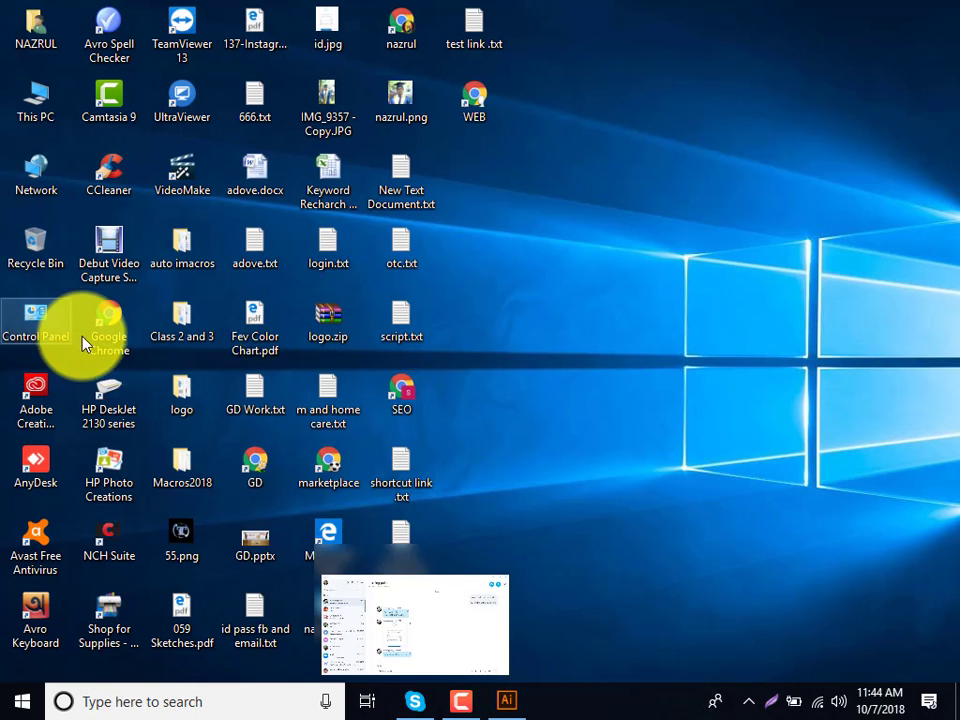
Step: Launch Chrome and search for 'google image' from the address bar
{"action": "double_click", "coordinate": [125, 343]}
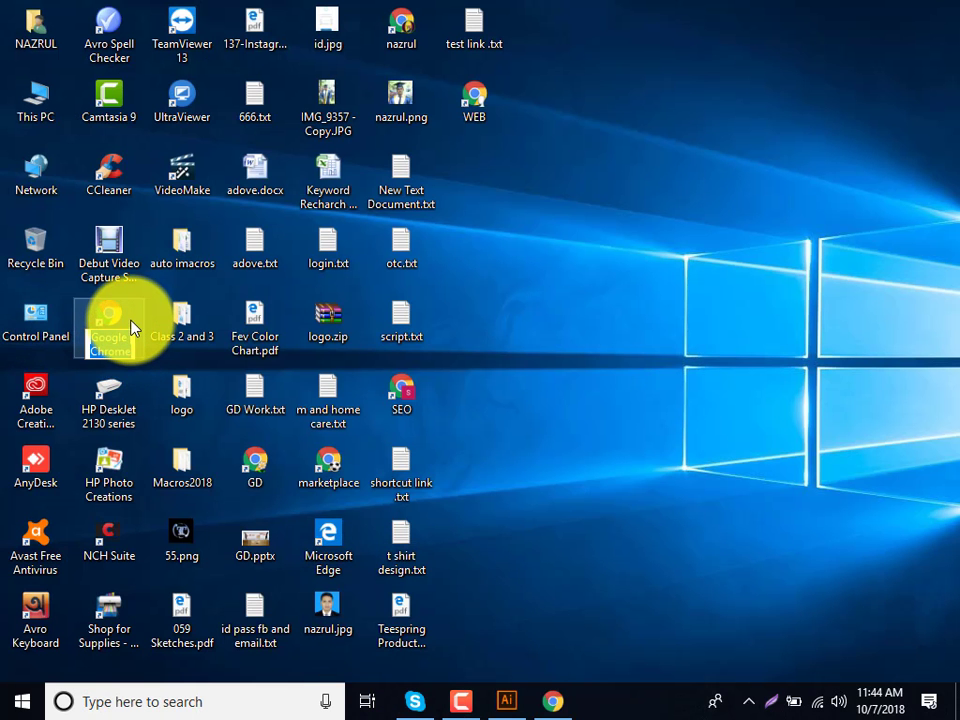
{"action": "left_click", "coordinate": [553, 701]}
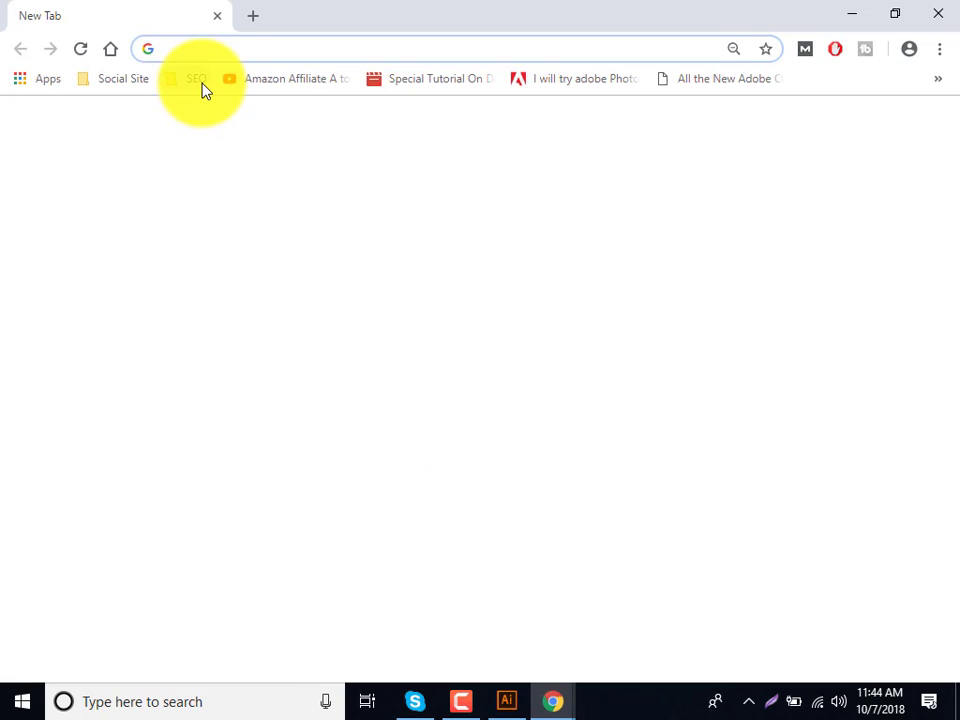
{"action": "type", "text": "go"}
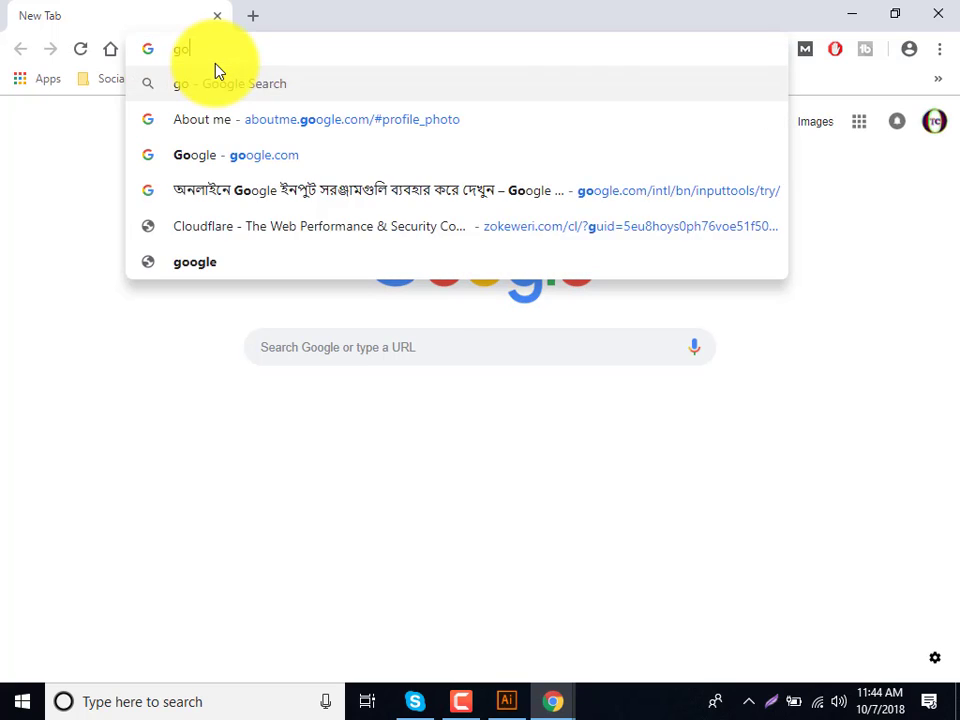
{"action": "type", "text": "ogle iamg"}
{"action": "key", "text": "BackSpace"}
{"action": "key", "text": "BackSpace"}
{"action": "key", "text": "BackSpace"}
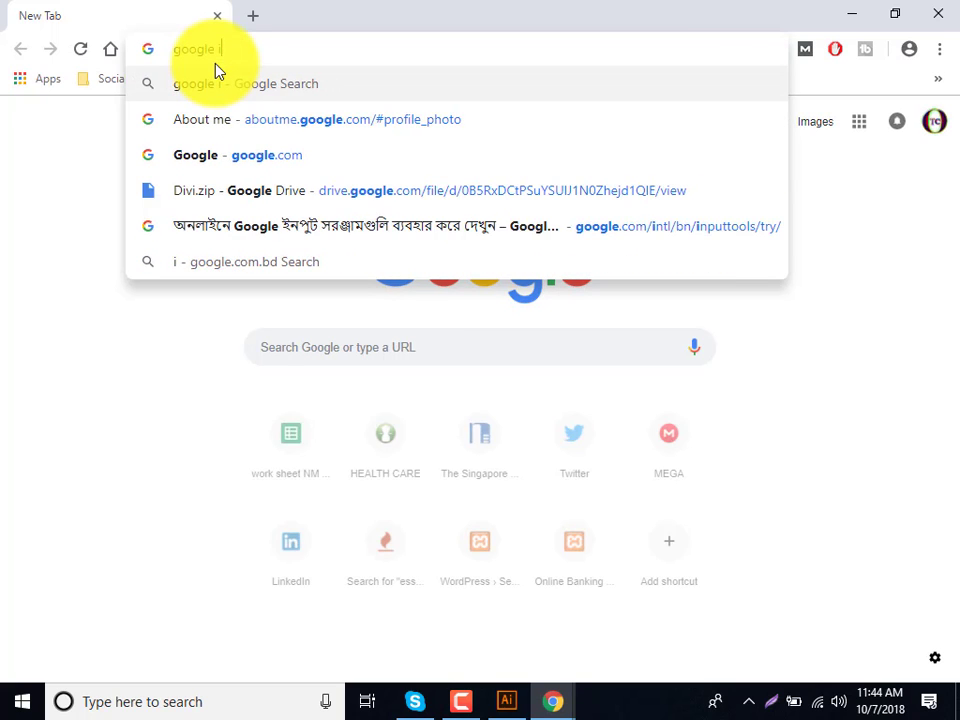
{"action": "type", "text": "mage"}
{"action": "key", "text": "Return"}
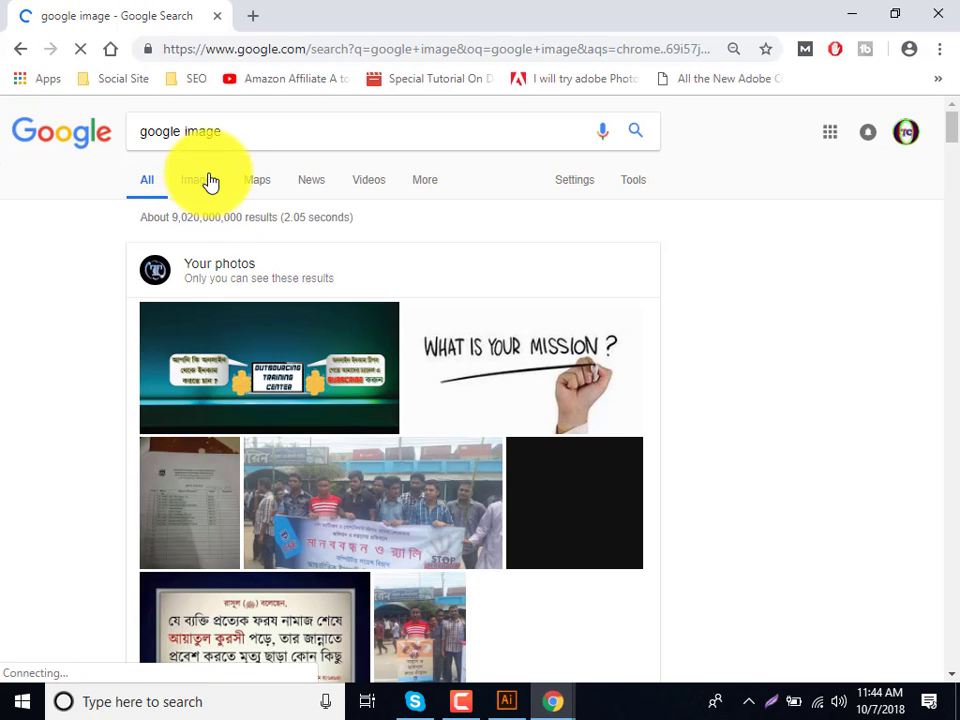
Step: Run a Google Images search for 'facebook sad emoji'
{"action": "left_click", "coordinate": [210, 178]}
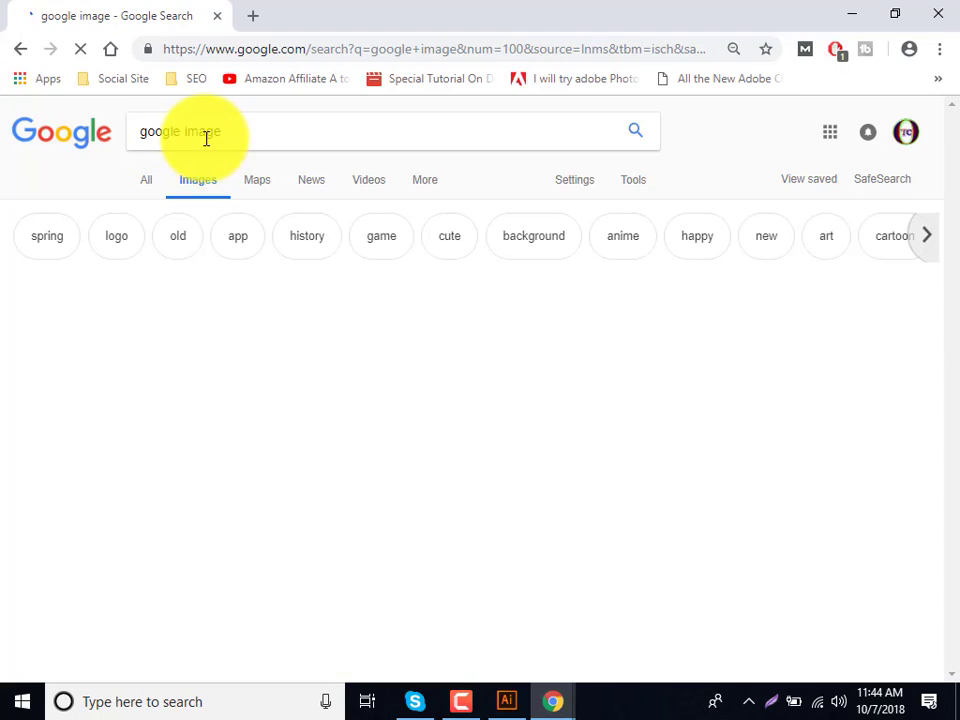
{"action": "key", "text": "ctrl+a"}
{"action": "type", "text": "f"}
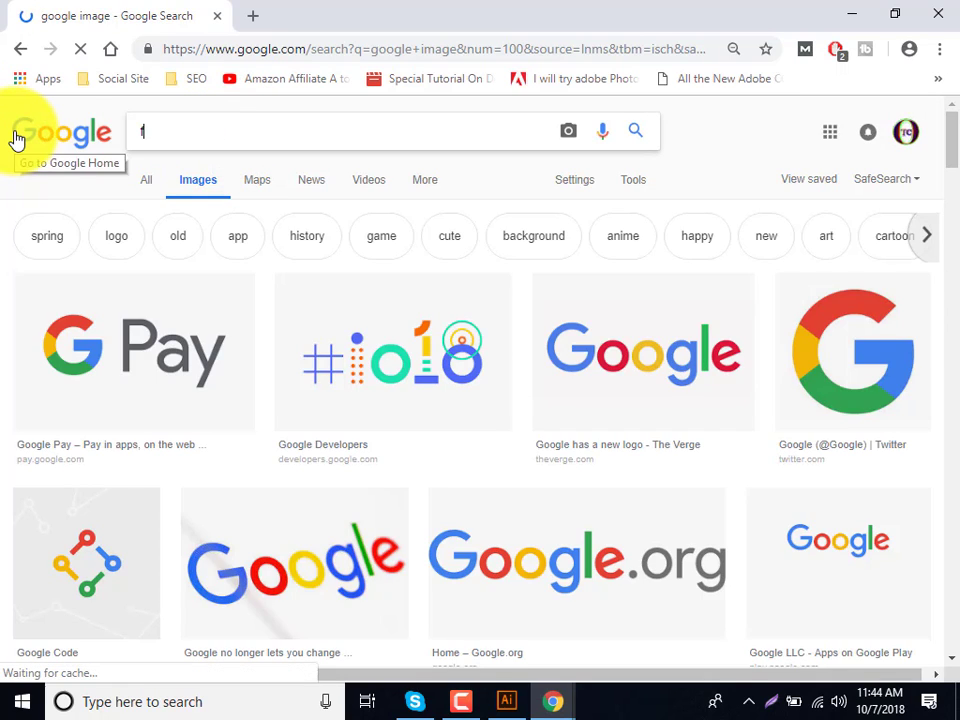
{"action": "type", "text": "acebook "}
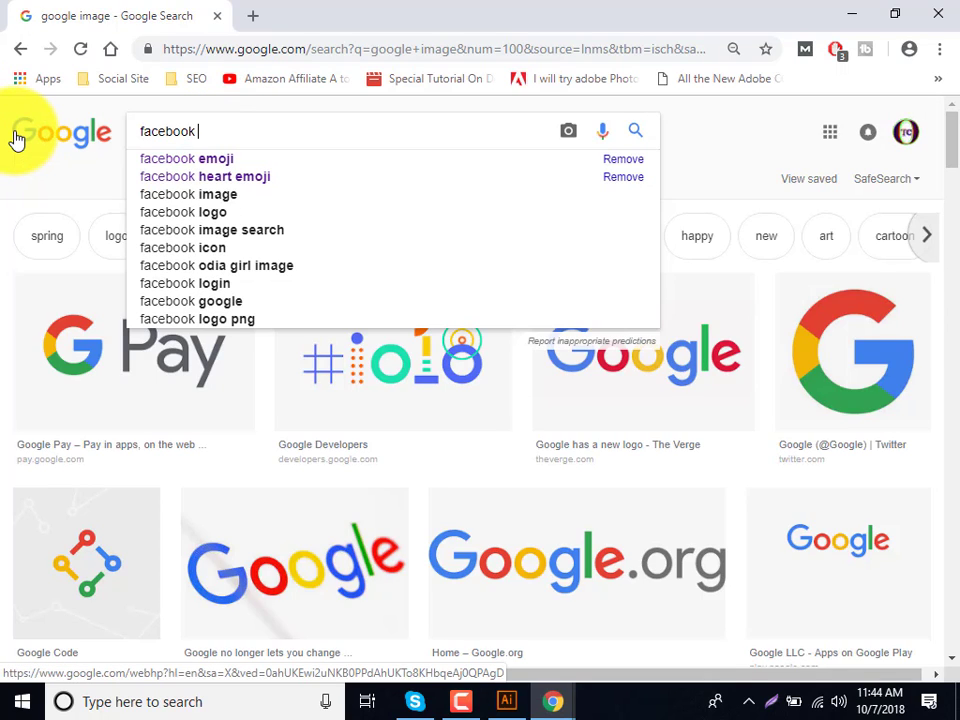
{"action": "type", "text": "sad"}
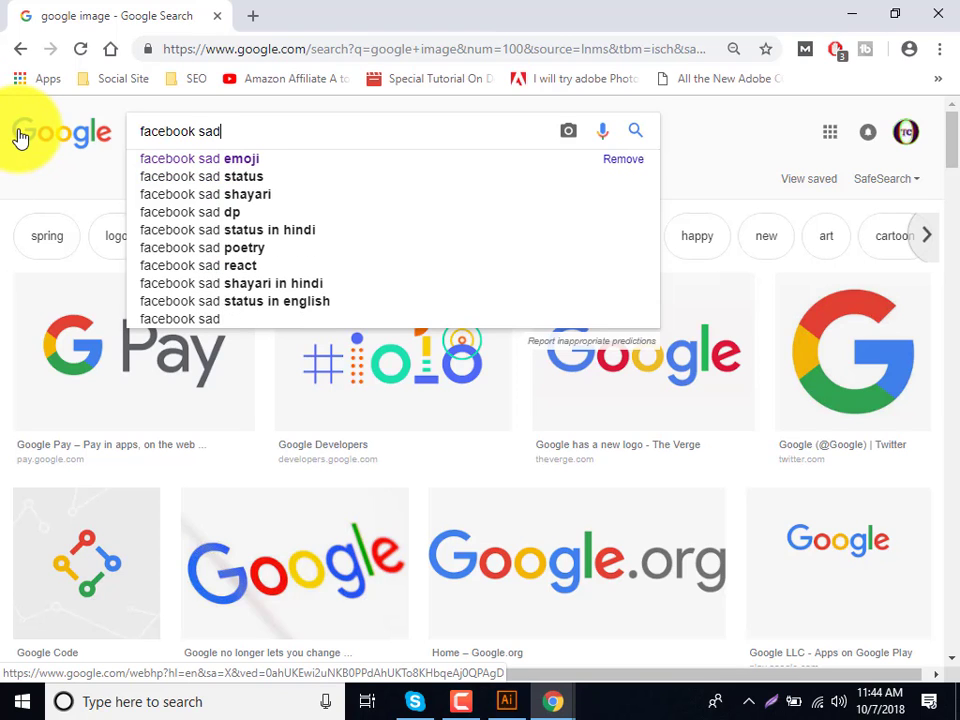
{"action": "key", "text": "Down"}
{"action": "key", "text": "Return"}
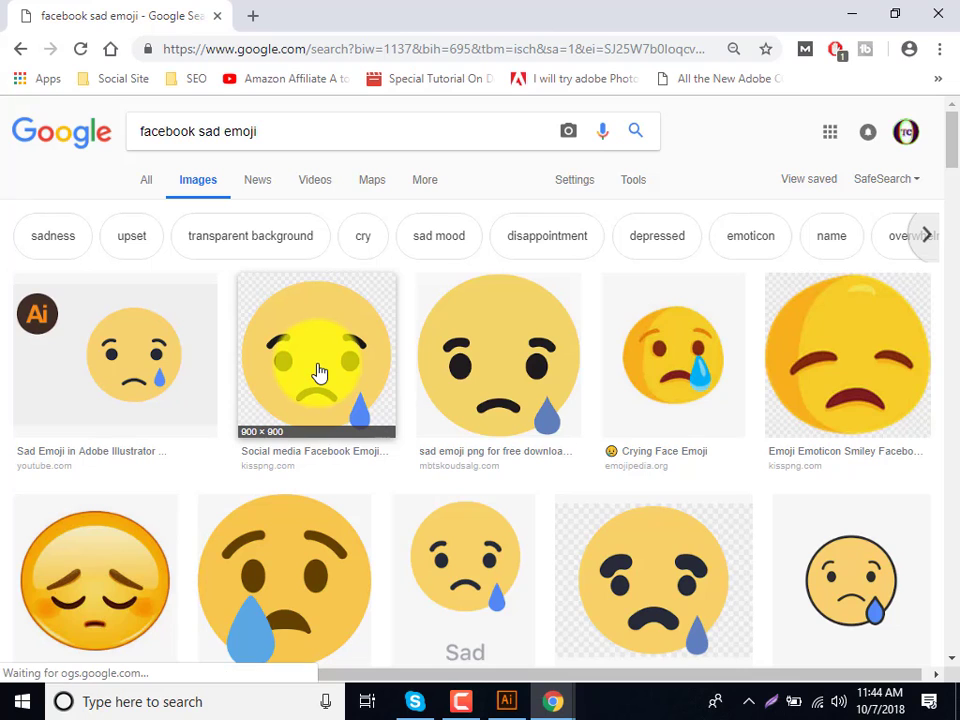
Step: Preview a sad emoji result, copy a 354 × 353 screenshot of it, and return to Illustrator
{"action": "left_click", "coordinate": [320, 372]}
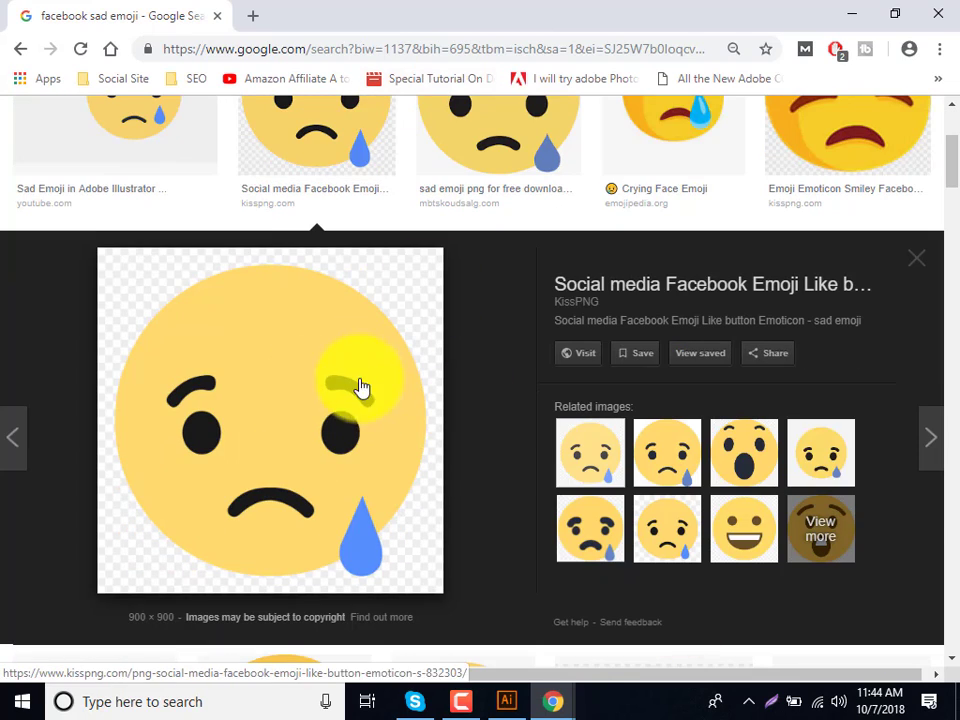
{"action": "left_click", "coordinate": [775, 708]}
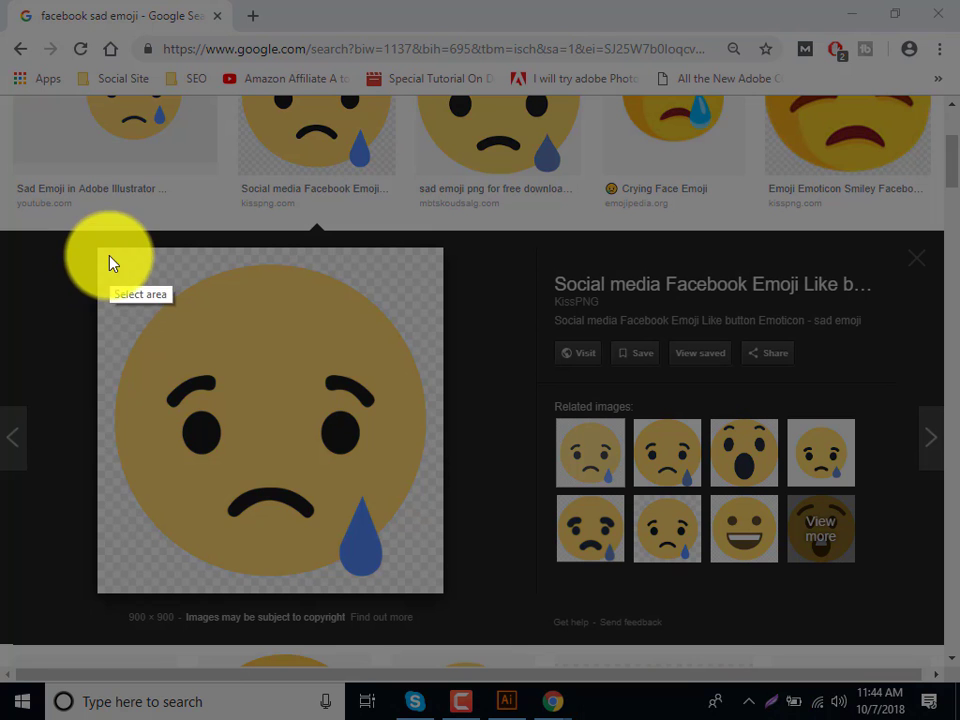
{"action": "mouse_move", "coordinate": [104, 254]}
{"action": "left_mouse_down"}
{"action": "mouse_move", "coordinate": [158, 381]}
{"action": "mouse_move", "coordinate": [414, 594]}
{"action": "mouse_move", "coordinate": [446, 583]}
{"action": "mouse_move", "coordinate": [437, 586]}
{"action": "left_mouse_up"}
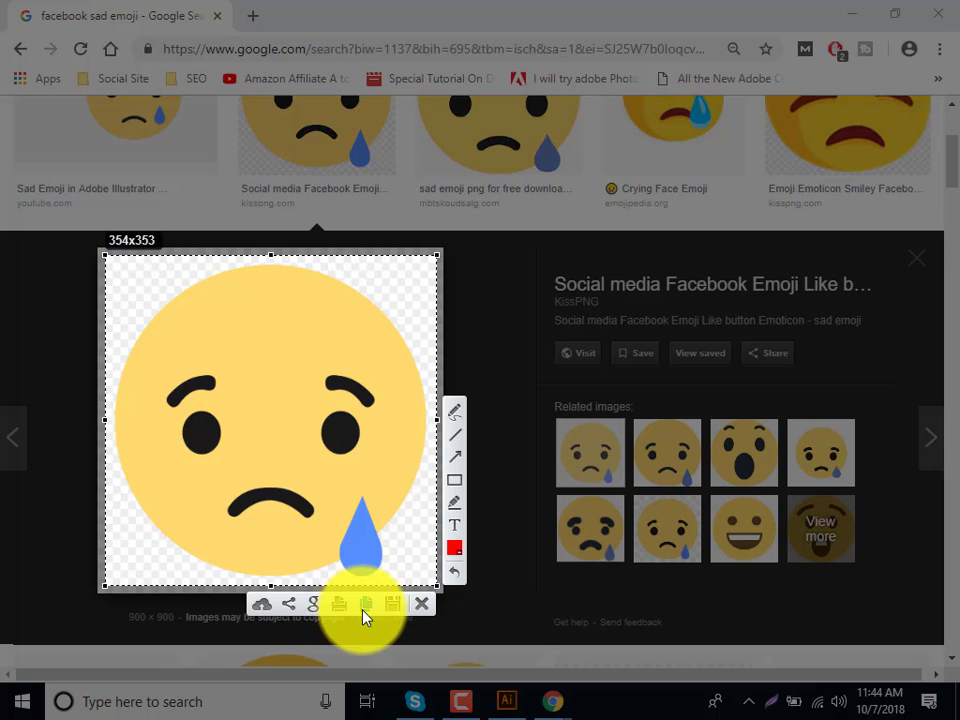
{"action": "left_click", "coordinate": [366, 614]}
{"action": "left_click", "coordinate": [506, 701]}
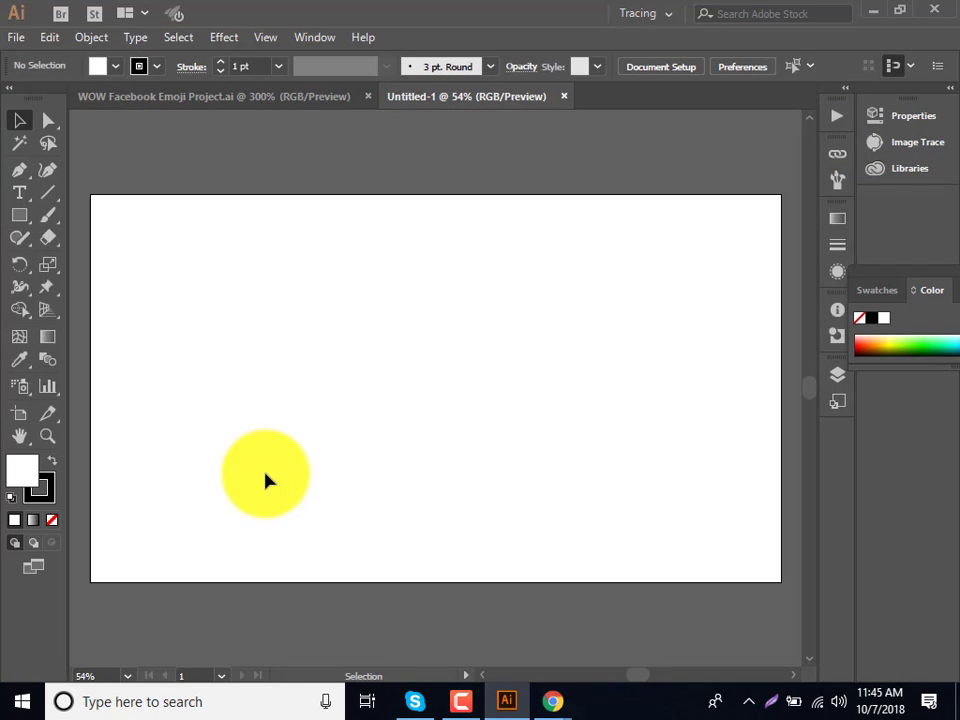
Step: Paste the emoji reference at the artboard's top-left and bring up a 100 × 100 px Ellipse dialog
{"action": "key", "text": "ctrl+v"}
{"action": "mouse_move", "coordinate": [412, 392]}
{"action": "left_mouse_down"}
{"action": "mouse_move", "coordinate": [156, 236]}
{"action": "mouse_move", "coordinate": [175, 302]}
{"action": "left_mouse_up"}
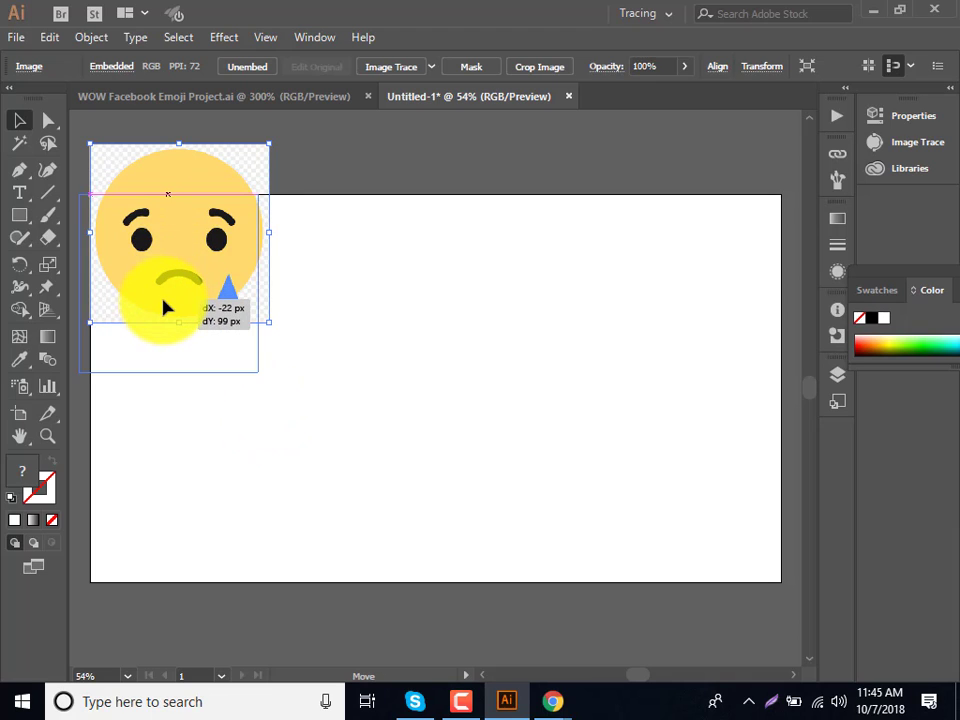
{"action": "left_click", "coordinate": [20, 215]}
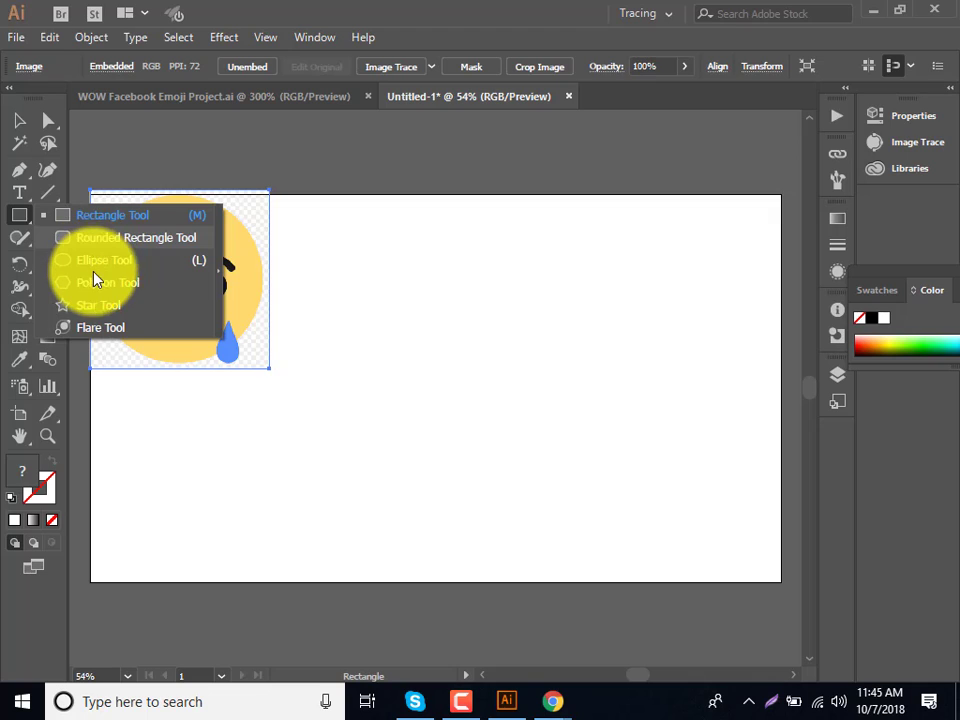
{"action": "left_click", "coordinate": [100, 260]}
{"action": "left_click", "coordinate": [482, 365]}
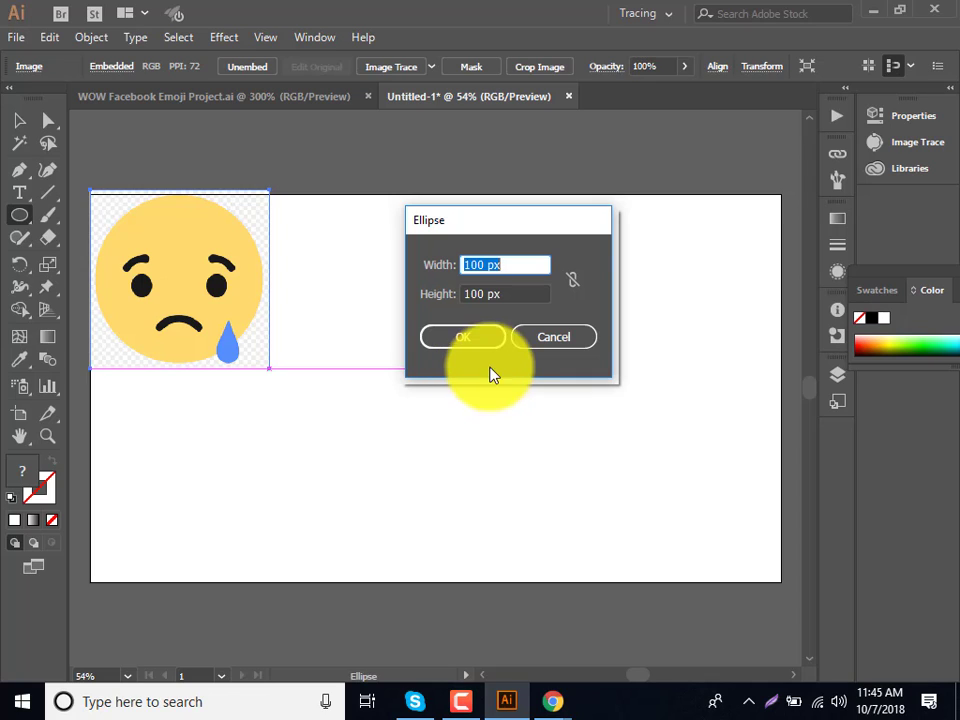
Step: Add a 100 × 100 px circle and fill it with yellow sampled from the emoji face
{"action": "left_click", "coordinate": [457, 338]}
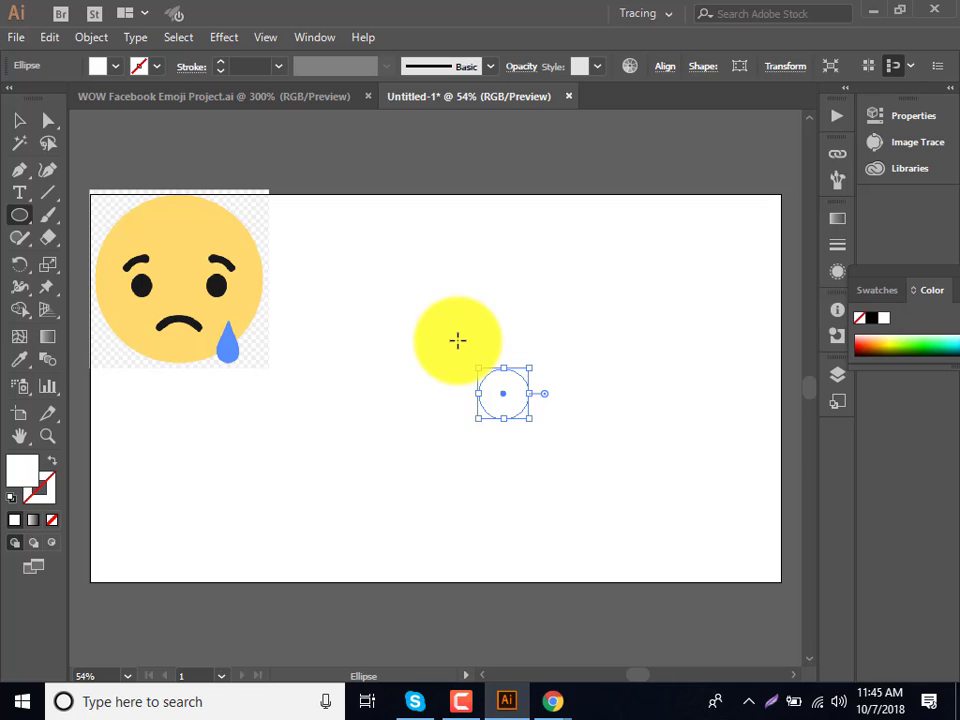
{"action": "left_click", "coordinate": [29, 372]}
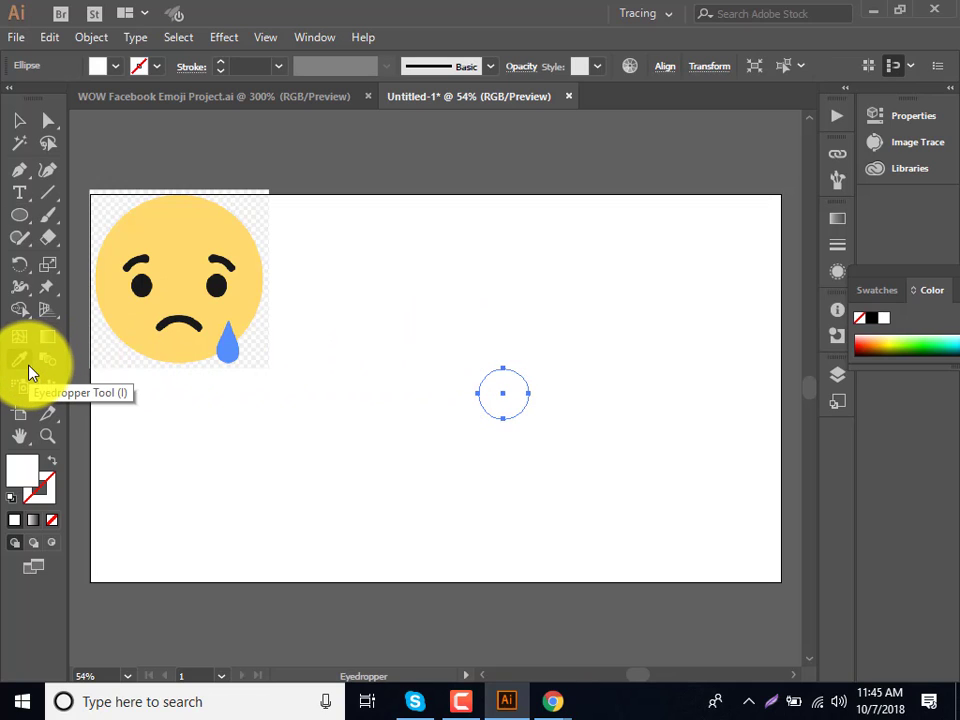
{"action": "left_click", "coordinate": [176, 254]}
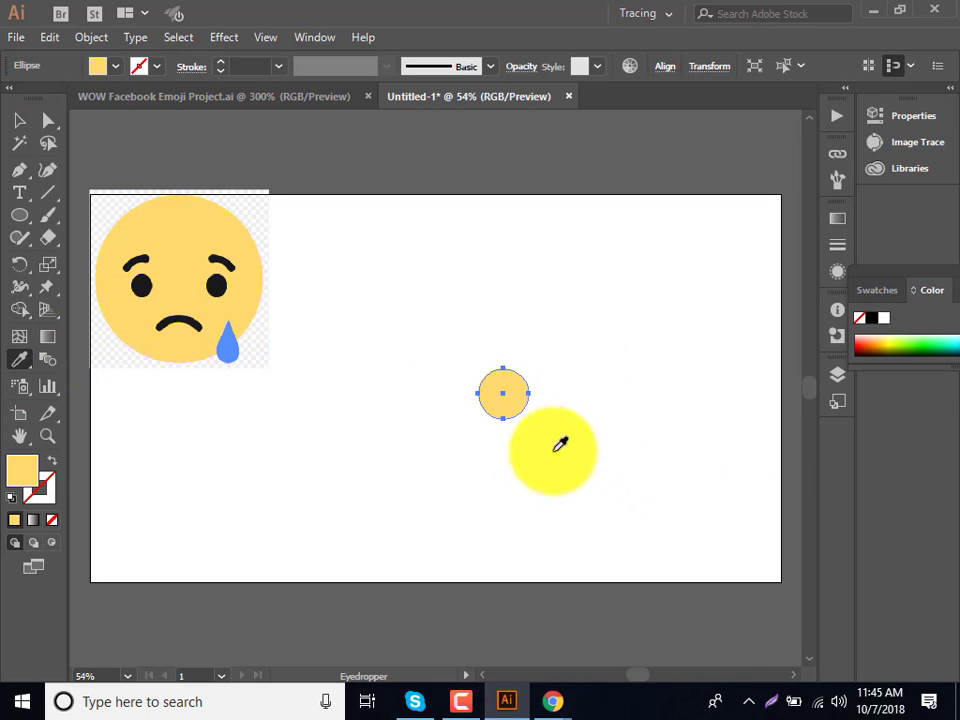
{"action": "mouse_move", "coordinate": [552, 701]}
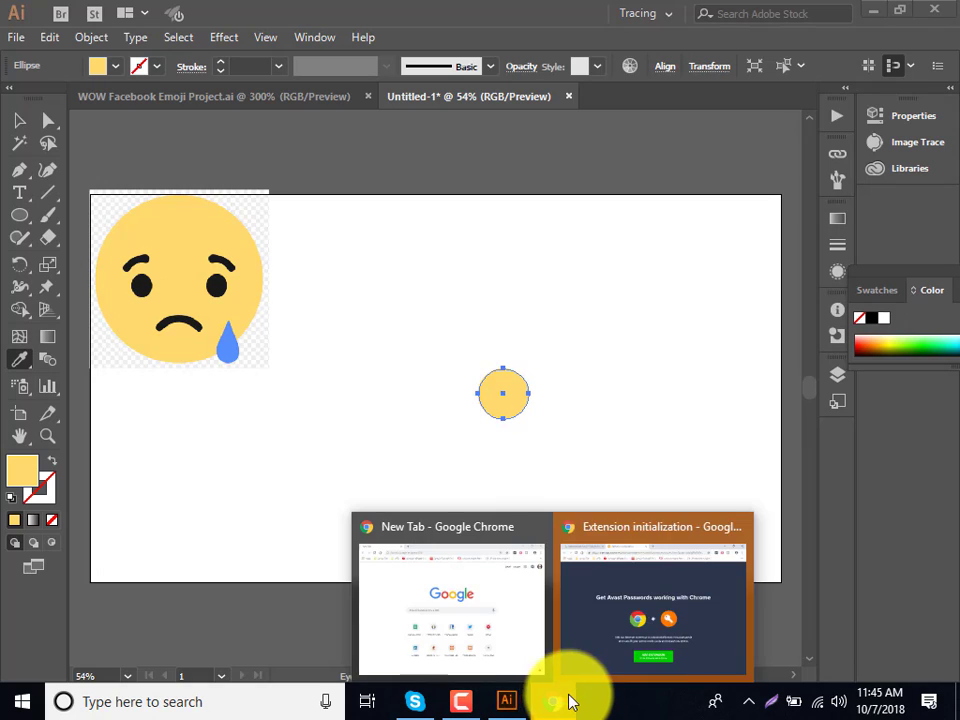
Step: Close the Avast Passwords extension window in Chrome to get back to Illustrator
{"action": "left_click", "coordinate": [677, 604]}
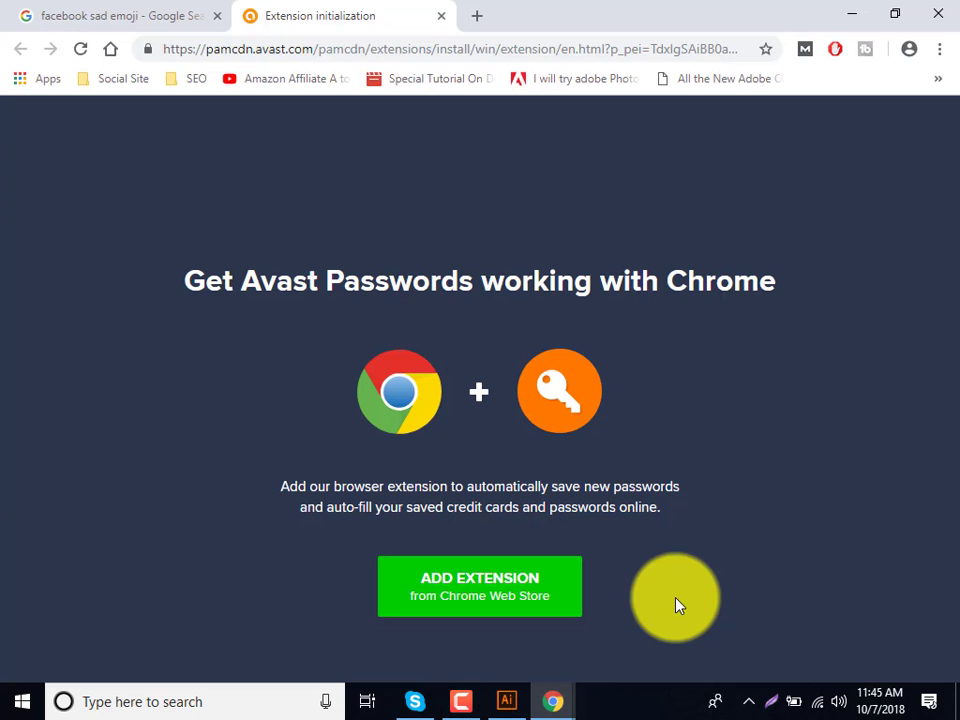
{"action": "left_click", "coordinate": [950, 12]}
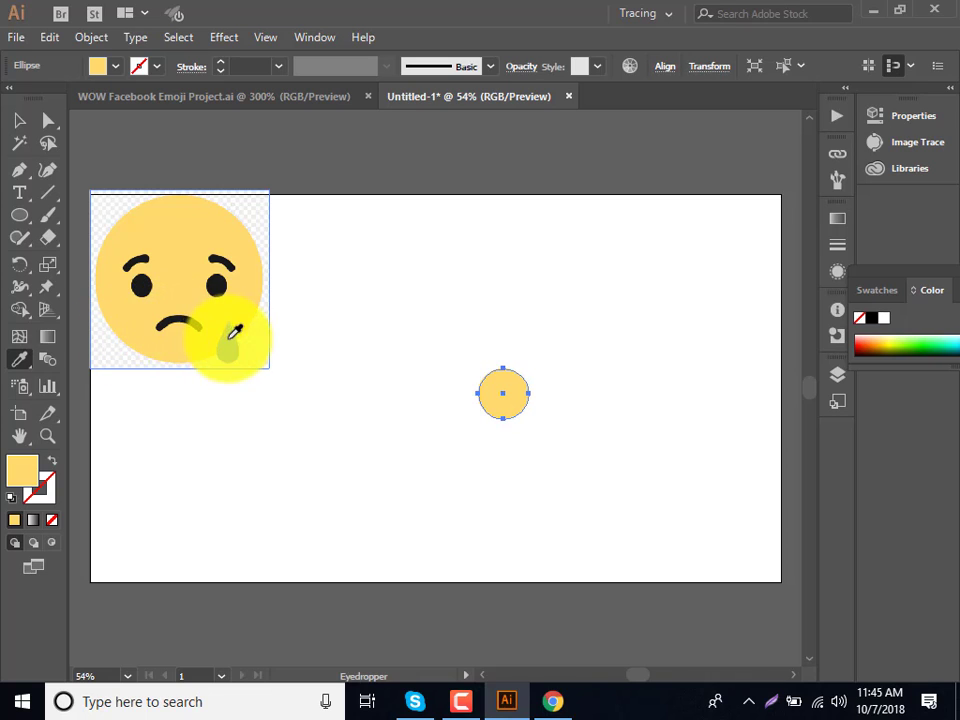
Step: Draw an arc with Length X and Y of 16.5 px and slope 52
{"action": "left_click", "coordinate": [43, 192]}
{"action": "left_click", "coordinate": [83, 213]}
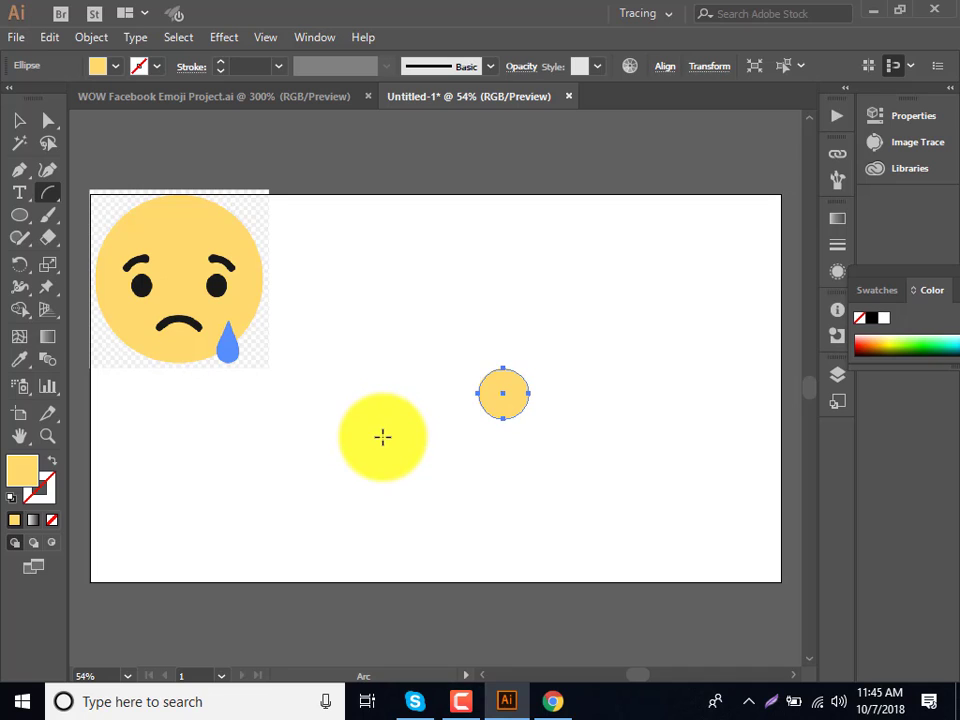
{"action": "left_click", "coordinate": [382, 437]}
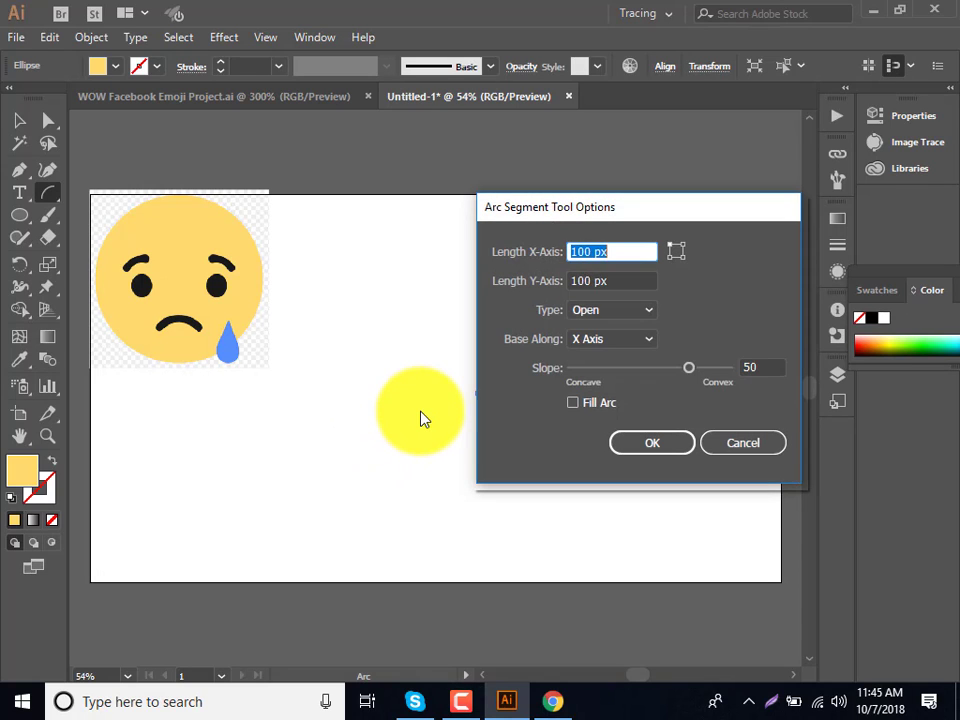
{"action": "type", "text": "16.5"}
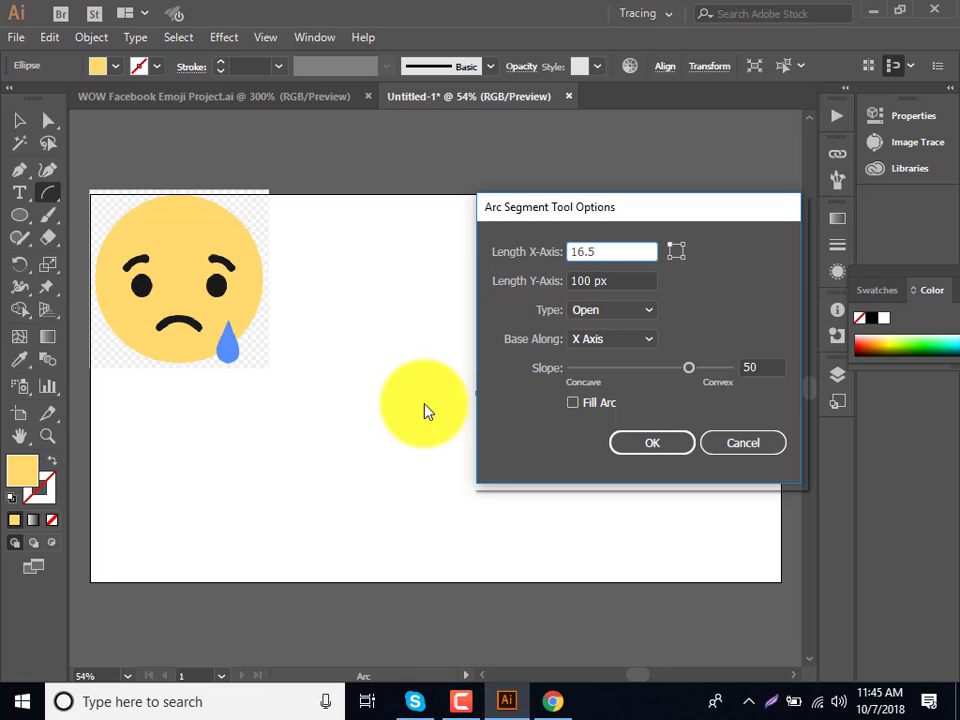
{"action": "key", "text": "Tab"}
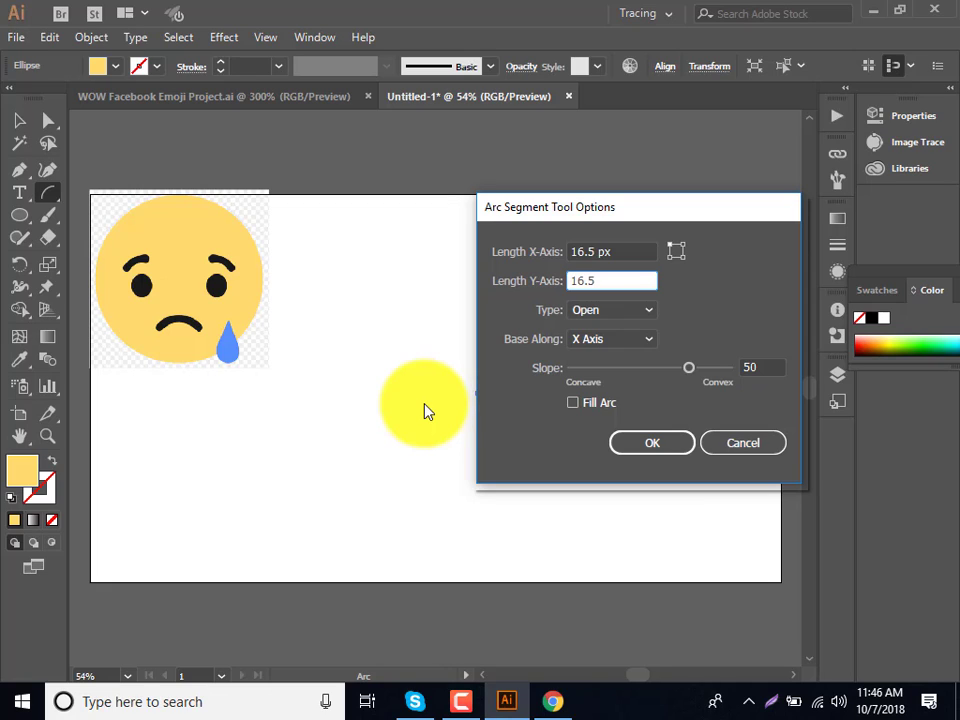
{"action": "key", "text": "Tab"}
{"action": "key", "text": "Tab"}
{"action": "key", "text": "Tab"}
{"action": "type", "text": "52"}
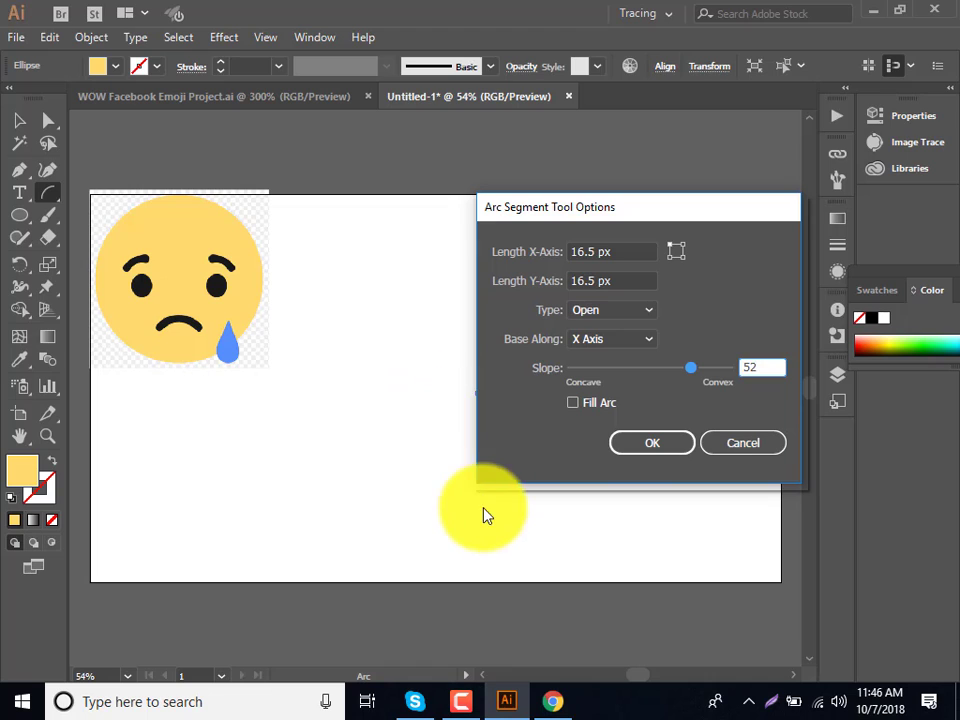
{"action": "left_click", "coordinate": [637, 447]}
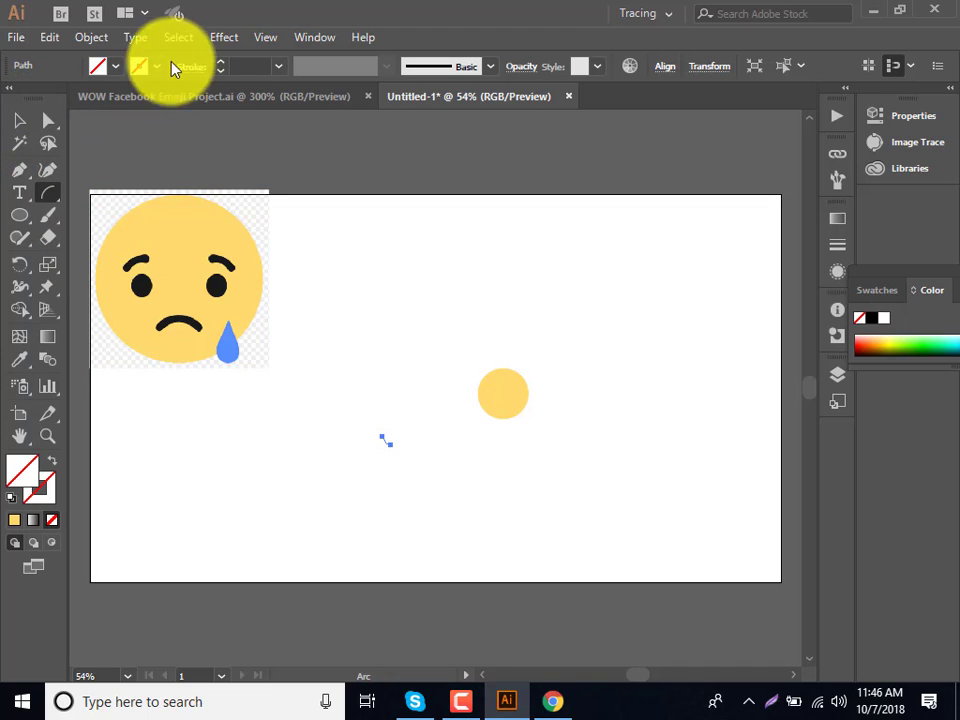
Step: Give the arc a 4 pt black stroke and rotate it to an eyebrow-like tilt
{"action": "left_click", "coordinate": [224, 63]}
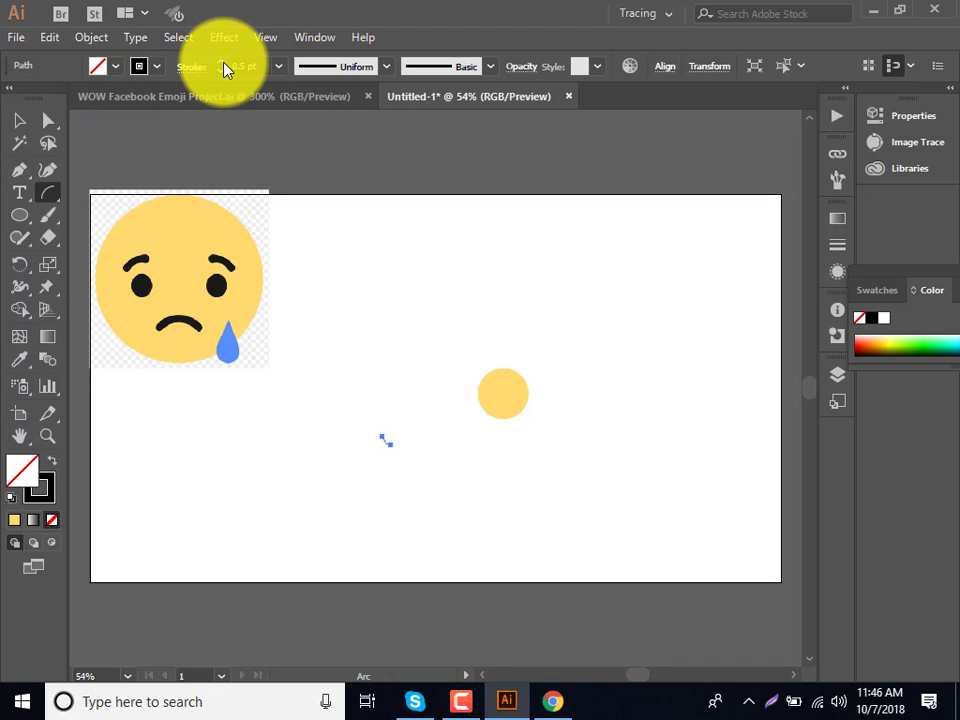
{"action": "left_click", "coordinate": [224, 64]}
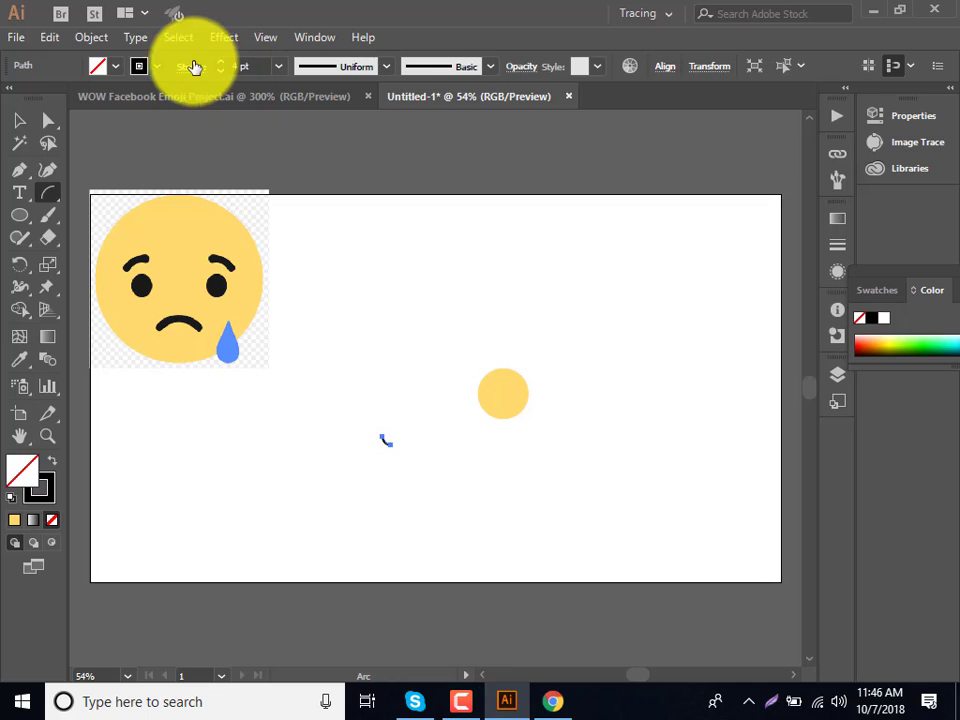
{"action": "left_click", "coordinate": [20, 121]}
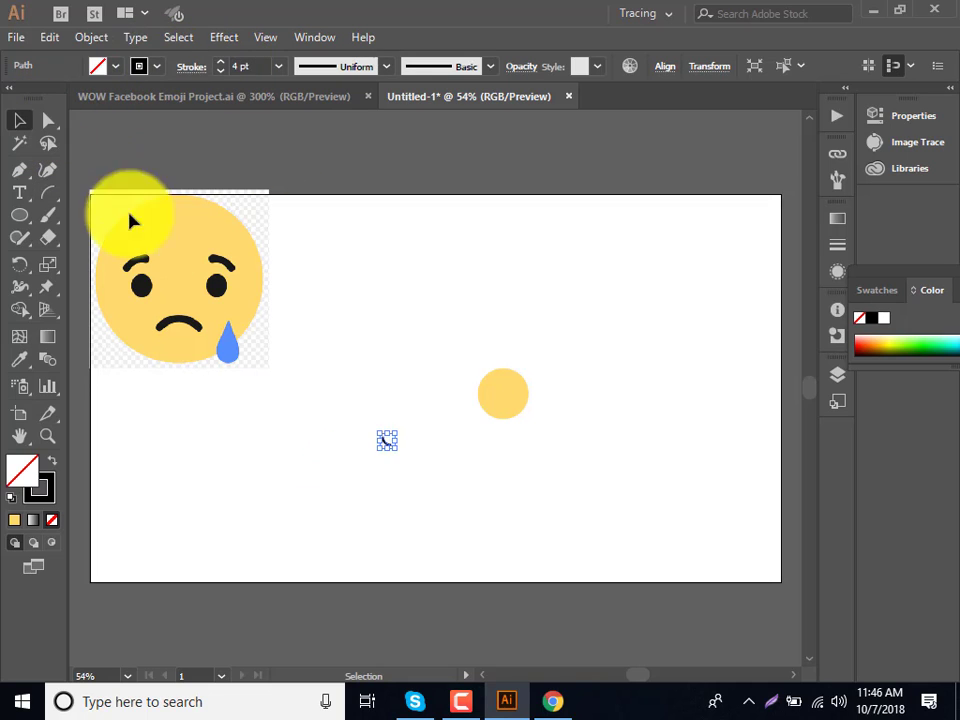
{"action": "left_click_drag", "start_coordinate": [406, 452], "coordinate": [356, 463]}
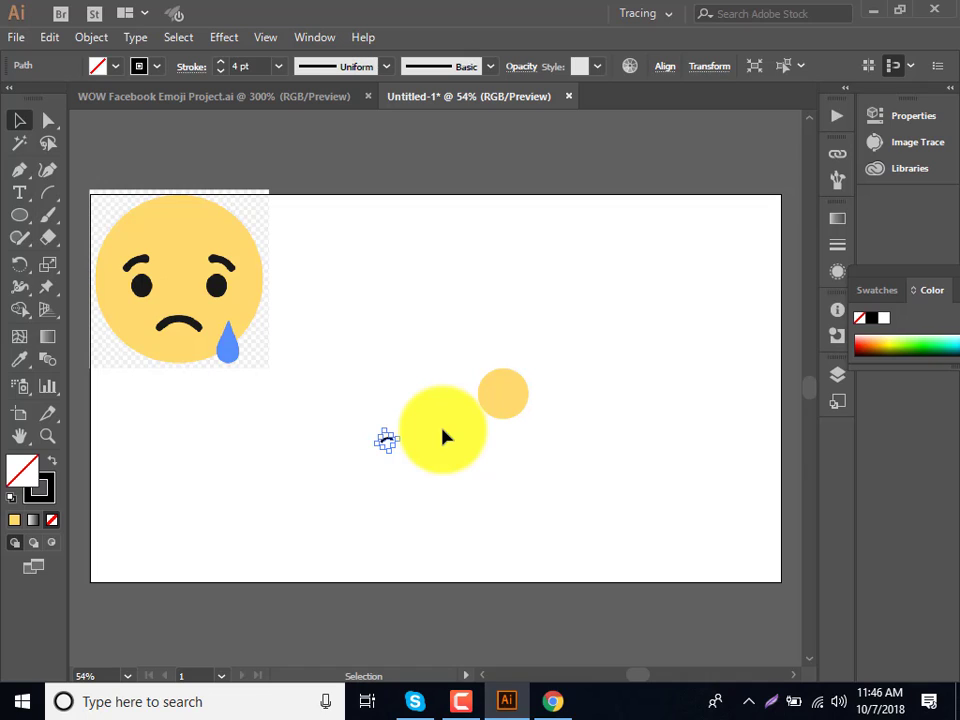
{"action": "key", "text": "ctrl+equal"}
{"action": "key", "text": "ctrl+equal"}
{"action": "key", "text": "ctrl+equal"}
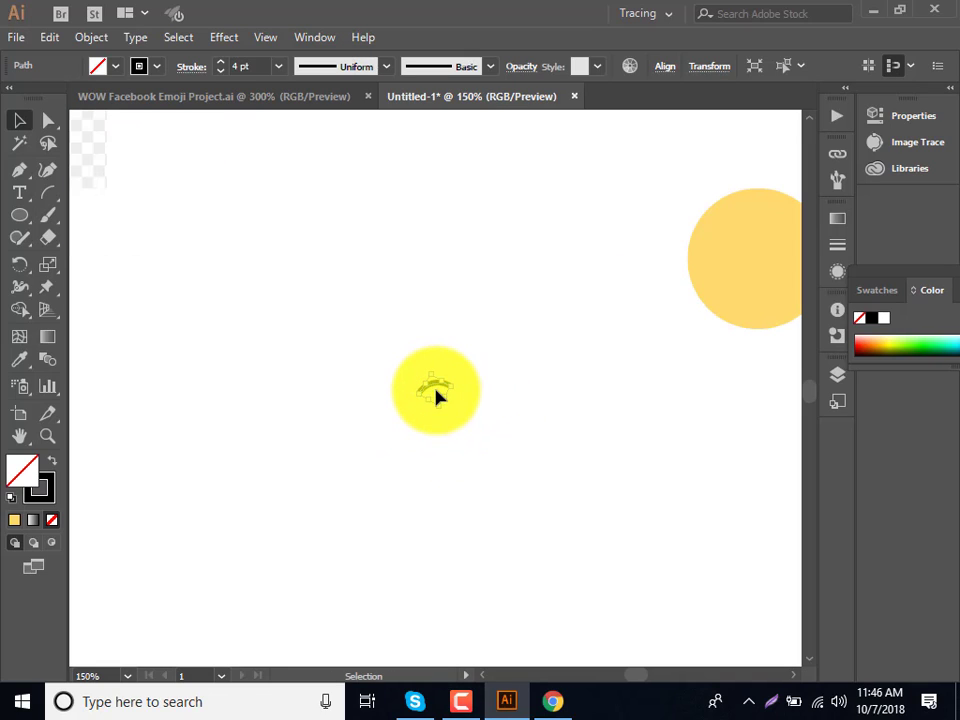
Step: Rotate the arc to curve downward, undoing an accidental delete and stretch
{"action": "left_click_drag", "start_coordinate": [436, 390], "coordinate": [712, 338]}
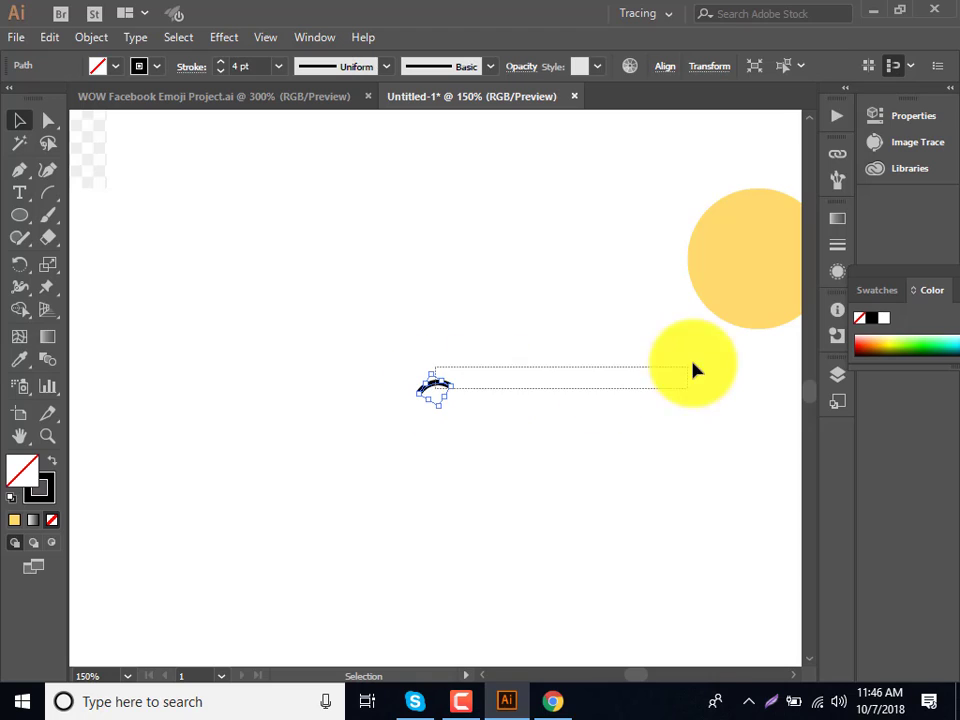
{"action": "left_click", "coordinate": [567, 403]}
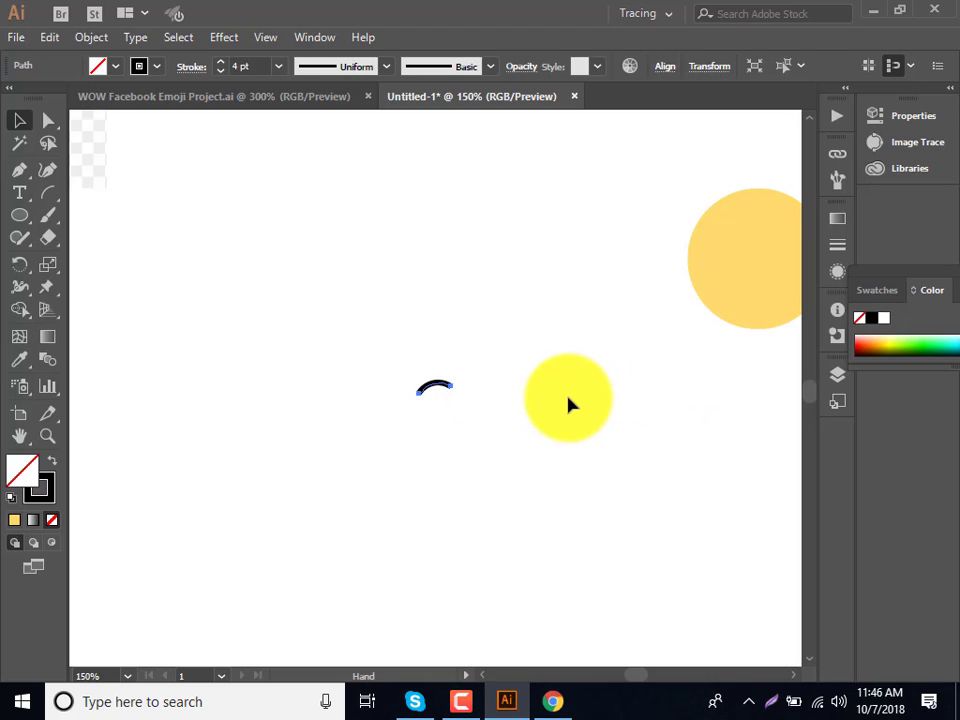
{"action": "mouse_move", "coordinate": [431, 465]}
{"action": "left_mouse_down"}
{"action": "mouse_move", "coordinate": [342, 545]}
{"action": "mouse_move", "coordinate": [336, 587]}
{"action": "left_mouse_up"}
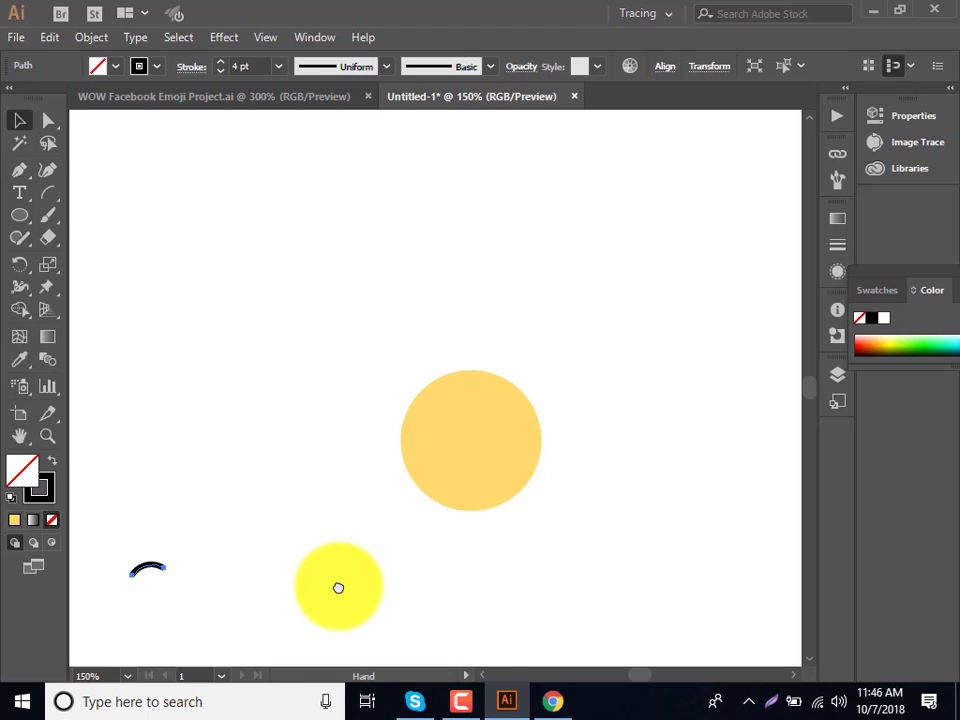
{"action": "key", "text": "ctrl+equal"}
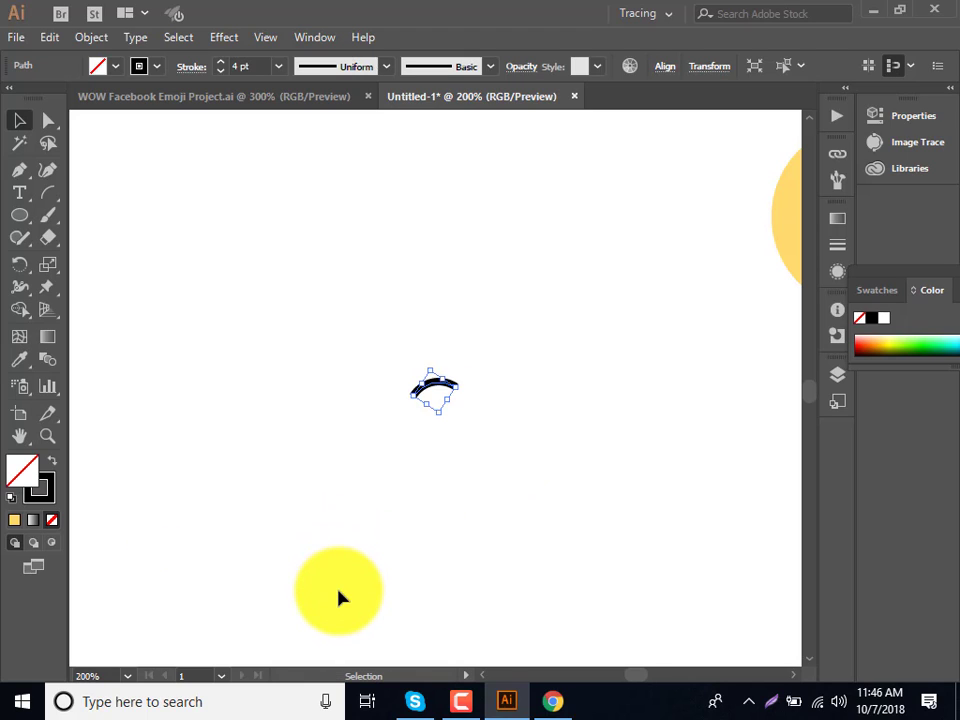
{"action": "mouse_move", "coordinate": [508, 461]}
{"action": "left_mouse_down"}
{"action": "mouse_move", "coordinate": [369, 498]}
{"action": "mouse_move", "coordinate": [317, 531]}
{"action": "left_mouse_up"}
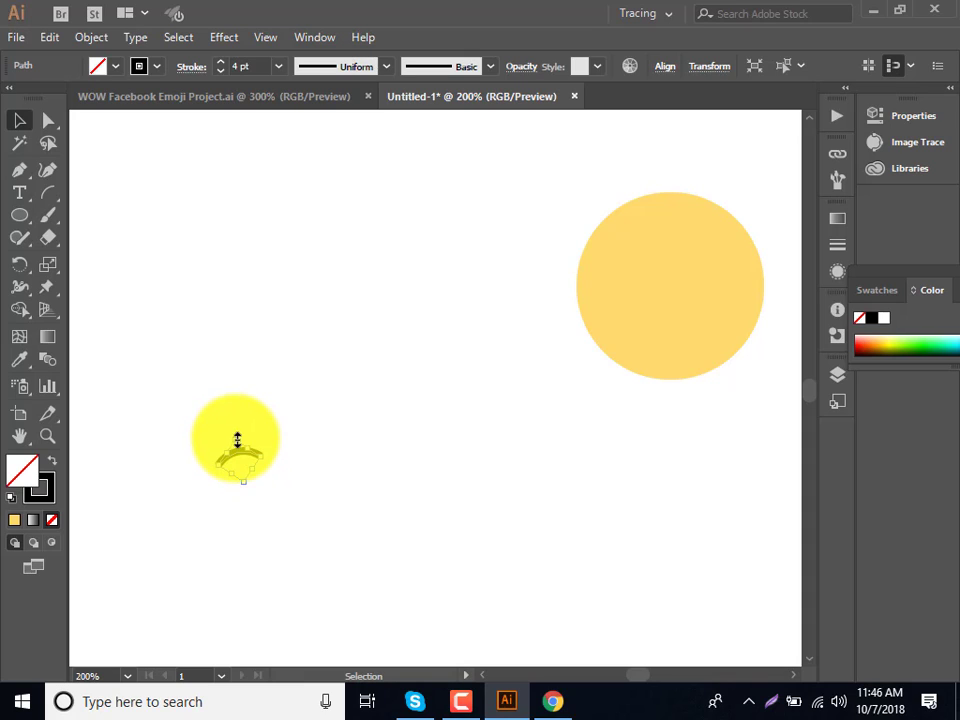
{"action": "left_click_drag", "start_coordinate": [247, 453], "coordinate": [253, 424]}
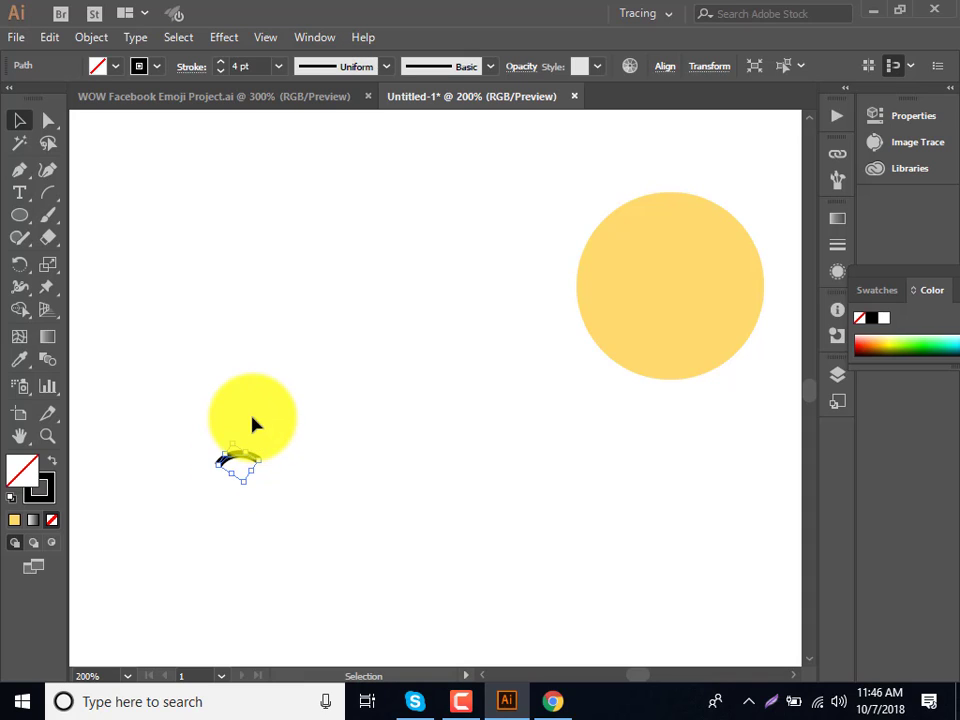
{"action": "key", "text": "Delete"}
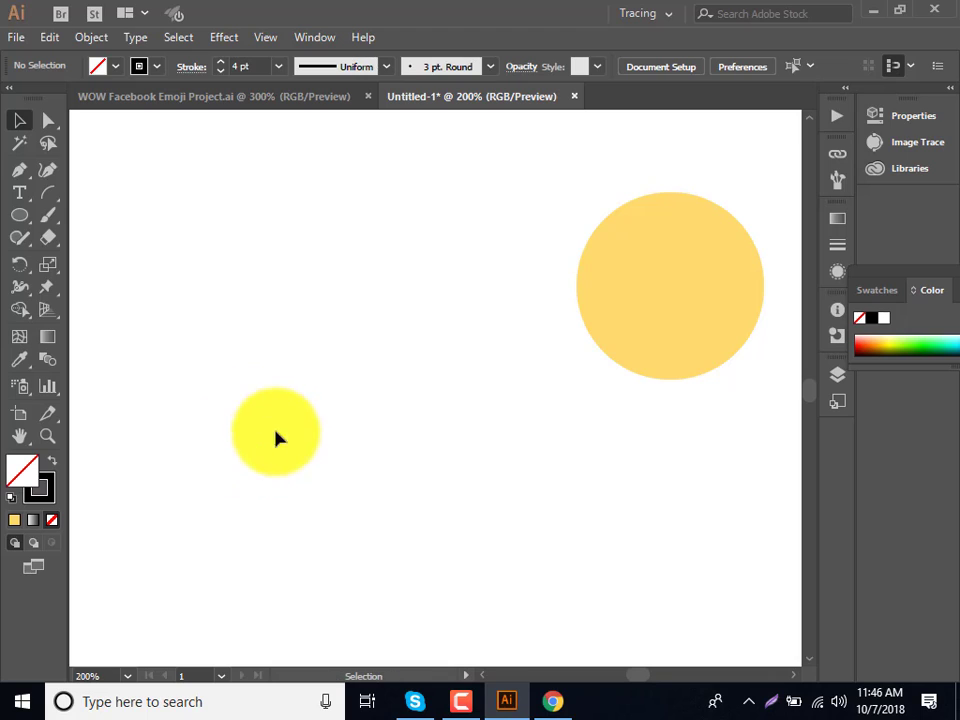
{"action": "key", "text": "ctrl+z"}
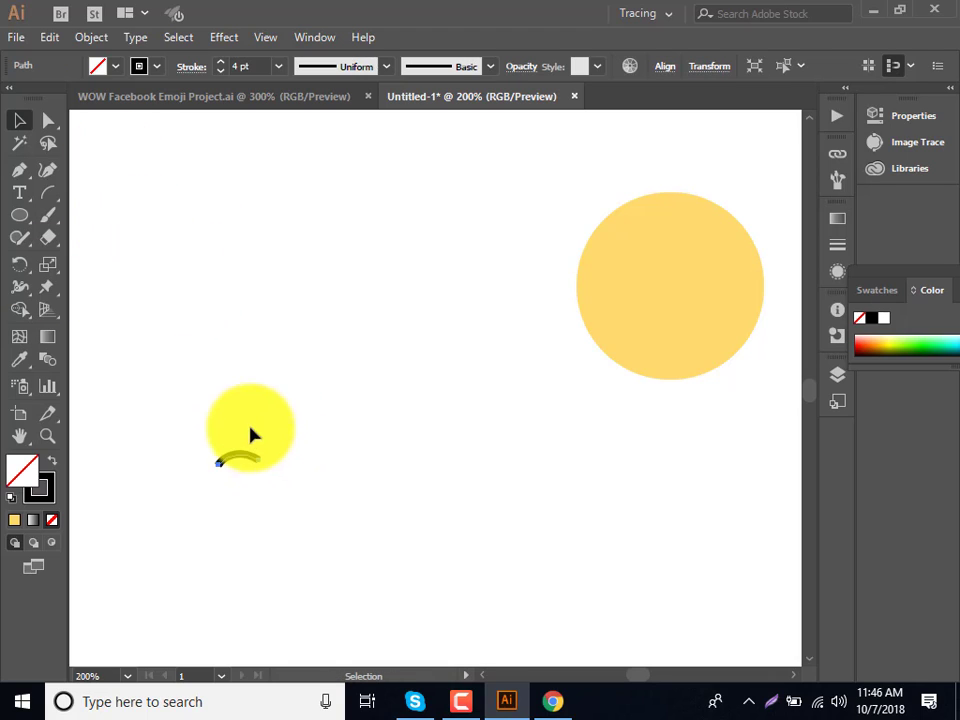
{"action": "left_click", "coordinate": [242, 464]}
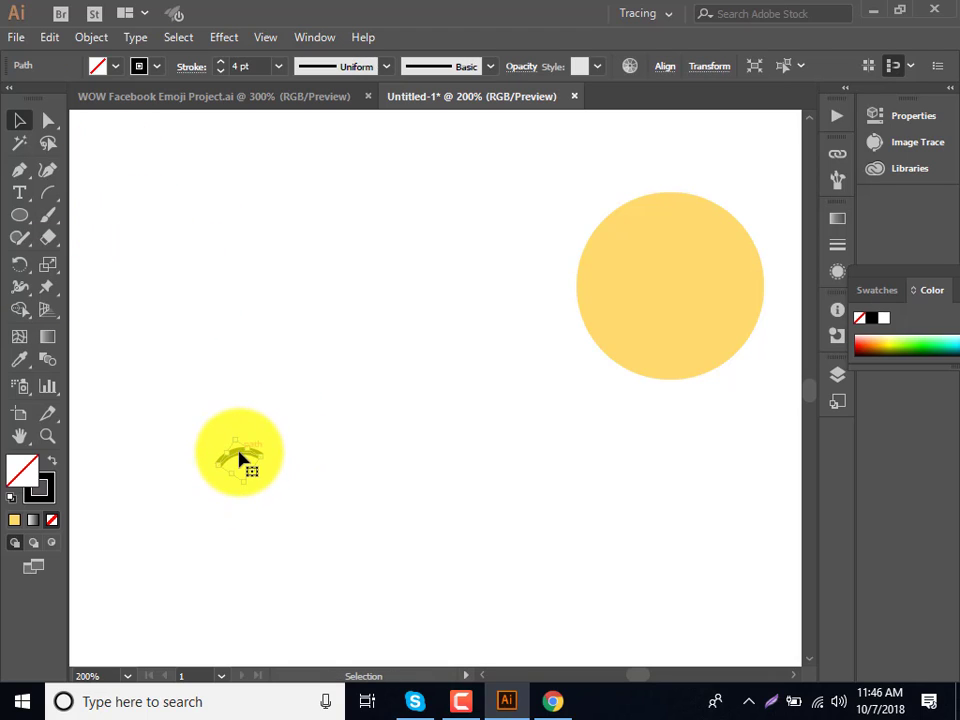
{"action": "left_click_drag", "start_coordinate": [240, 458], "coordinate": [430, 424]}
{"action": "key", "text": "ctrl+z"}
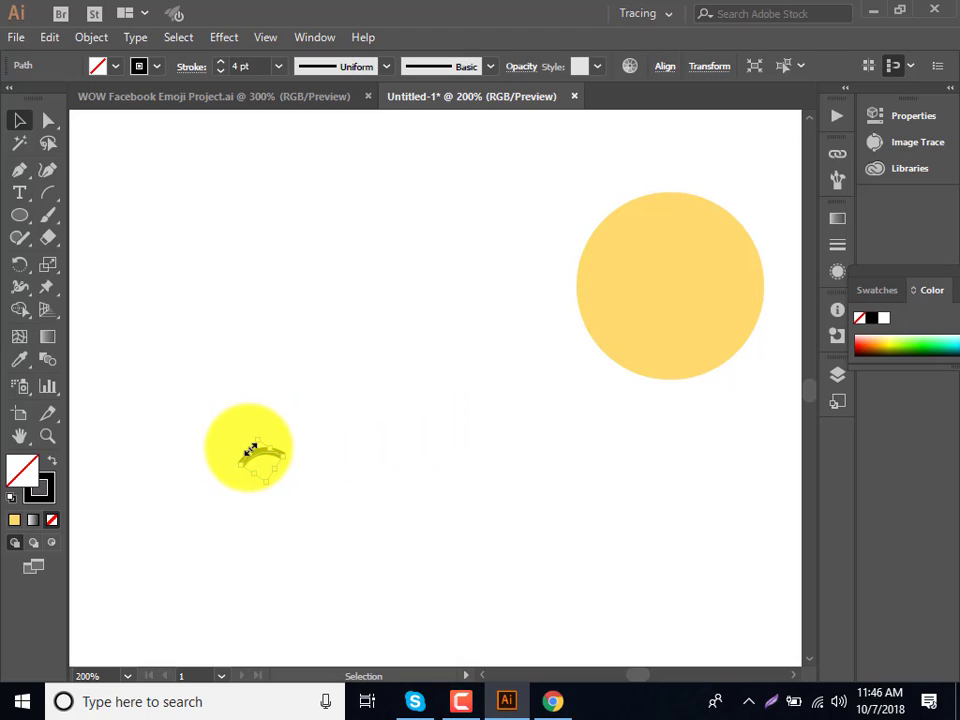
Step: Nudge the arc right and up into the lower half of the face circle
{"action": "key", "text": "Right"}
{"action": "key", "text": "Right"}
{"action": "key", "text": "Right"}
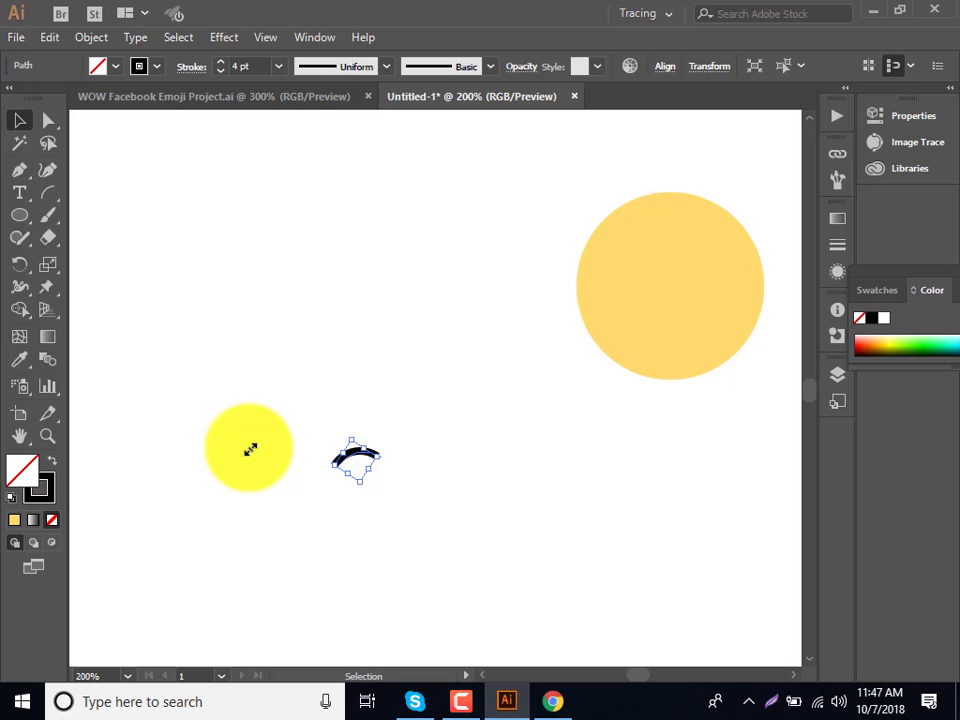
{"action": "key", "text": "Right"}
{"action": "key", "text": "Right"}
{"action": "key", "text": "Right"}
{"action": "key", "text": "Right"}
{"action": "key", "text": "Right"}
{"action": "key", "text": "Right"}
{"action": "key", "text": "Right"}
{"action": "key", "text": "Right"}
{"action": "key", "text": "Right"}
{"action": "key", "text": "Right"}
{"action": "key", "text": "Right"}
{"action": "key", "text": "Right"}
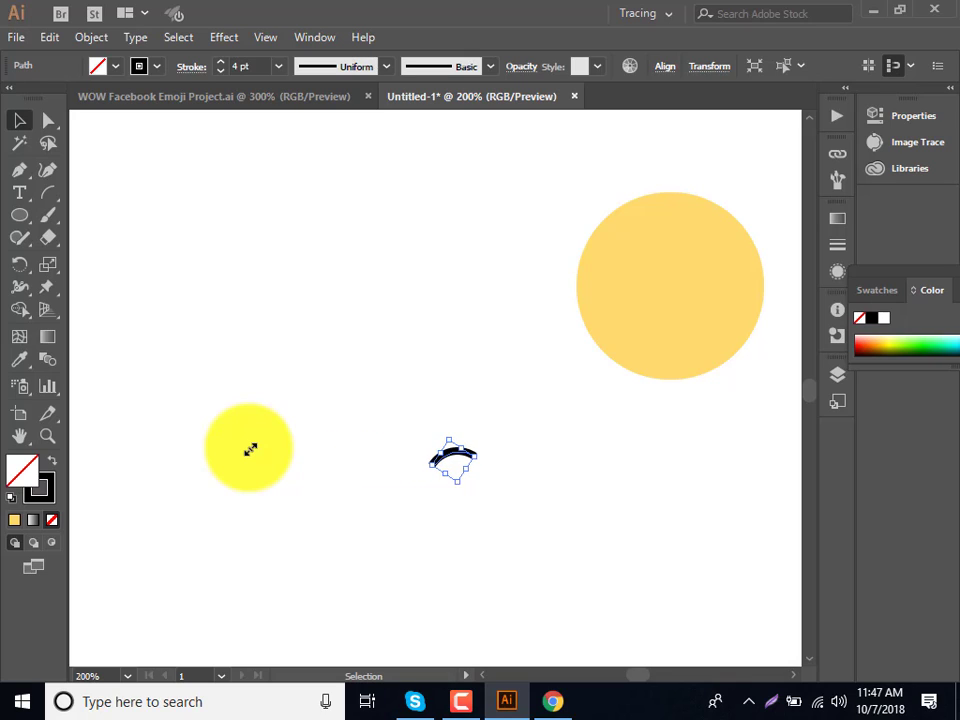
{"action": "key", "text": "Right"}
{"action": "key", "text": "Right"}
{"action": "key", "text": "Right"}
{"action": "key", "text": "Right"}
{"action": "key", "text": "Right"}
{"action": "key", "text": "Right"}
{"action": "key", "text": "Right"}
{"action": "key", "text": "Right"}
{"action": "key", "text": "Right"}
{"action": "key", "text": "Right"}
{"action": "key", "text": "Right"}
{"action": "key", "text": "Right"}
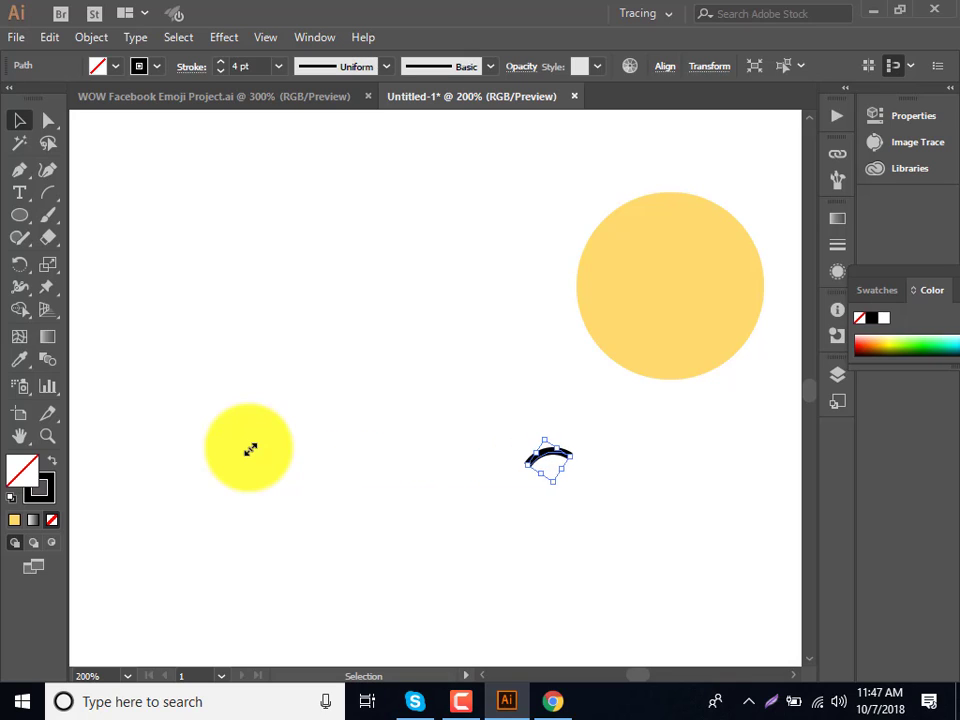
{"action": "key", "text": "Right"}
{"action": "key", "text": "Right"}
{"action": "key", "text": "Right"}
{"action": "key", "text": "Right"}
{"action": "key", "text": "Right"}
{"action": "key", "text": "Right"}
{"action": "key", "text": "Right"}
{"action": "key", "text": "Right"}
{"action": "key", "text": "Right"}
{"action": "key", "text": "Up"}
{"action": "key", "text": "Up"}
{"action": "key", "text": "Up"}
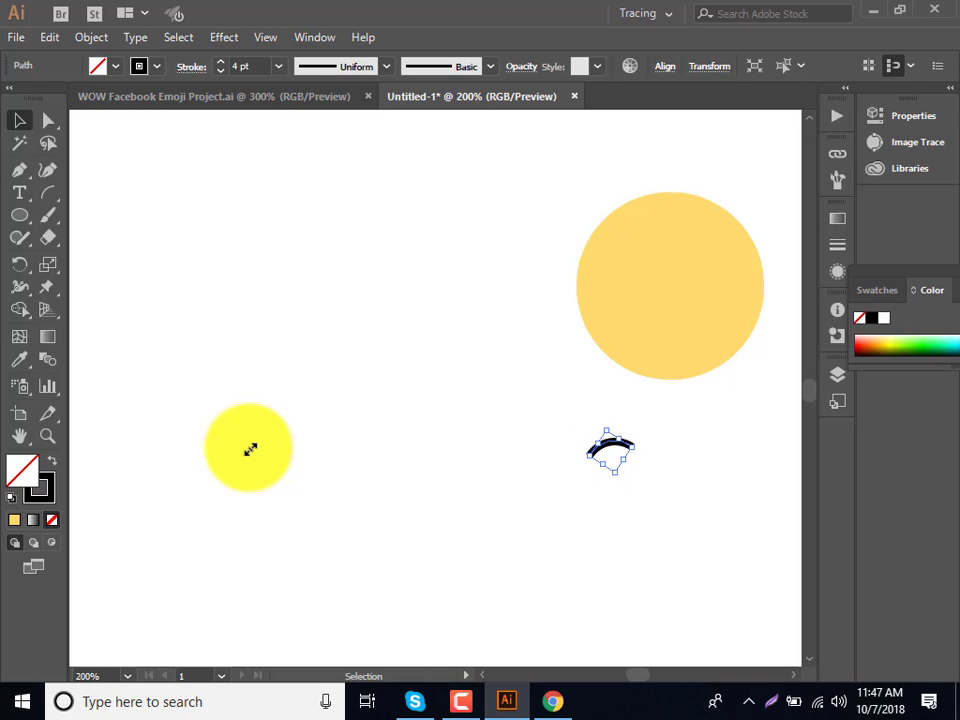
{"action": "key", "text": "Up"}
{"action": "key", "text": "Up"}
{"action": "key", "text": "Up"}
{"action": "key", "text": "Up"}
{"action": "key", "text": "Up"}
{"action": "key", "text": "Up"}
{"action": "key", "text": "Up"}
{"action": "key", "text": "Up"}
{"action": "key", "text": "Up"}
{"action": "key", "text": "Up"}
{"action": "key", "text": "Up"}
{"action": "key", "text": "Up"}
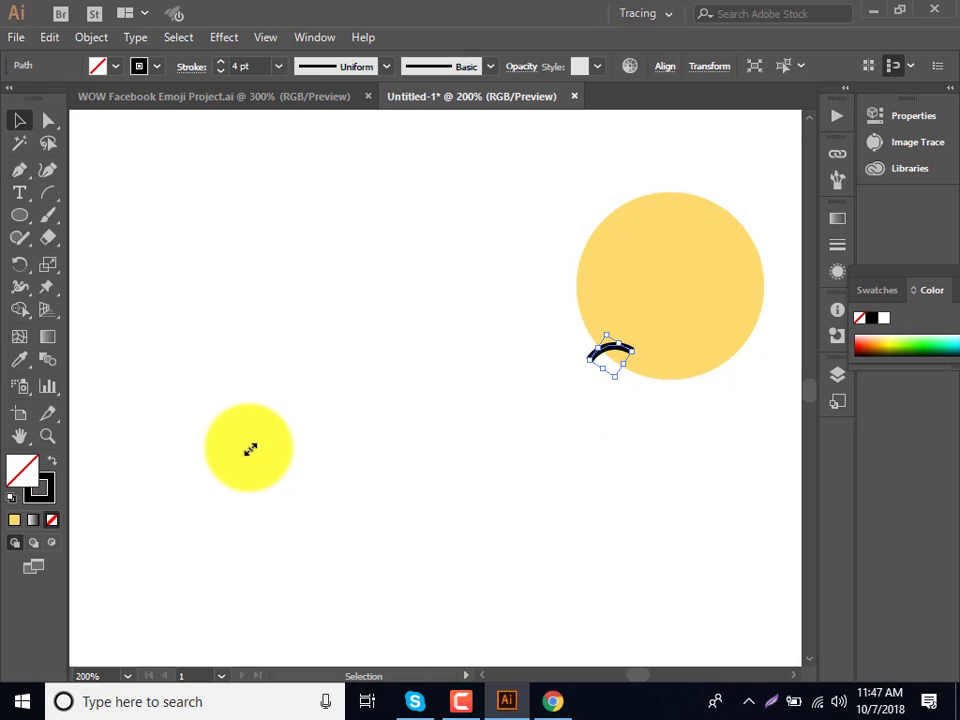
{"action": "key", "text": "Up"}
{"action": "key", "text": "Up"}
{"action": "key", "text": "Up"}
{"action": "key", "text": "Right"}
{"action": "key", "text": "Right"}
{"action": "key", "text": "Right"}
{"action": "key", "text": "Right"}
{"action": "key", "text": "Right"}
{"action": "key", "text": "Right"}
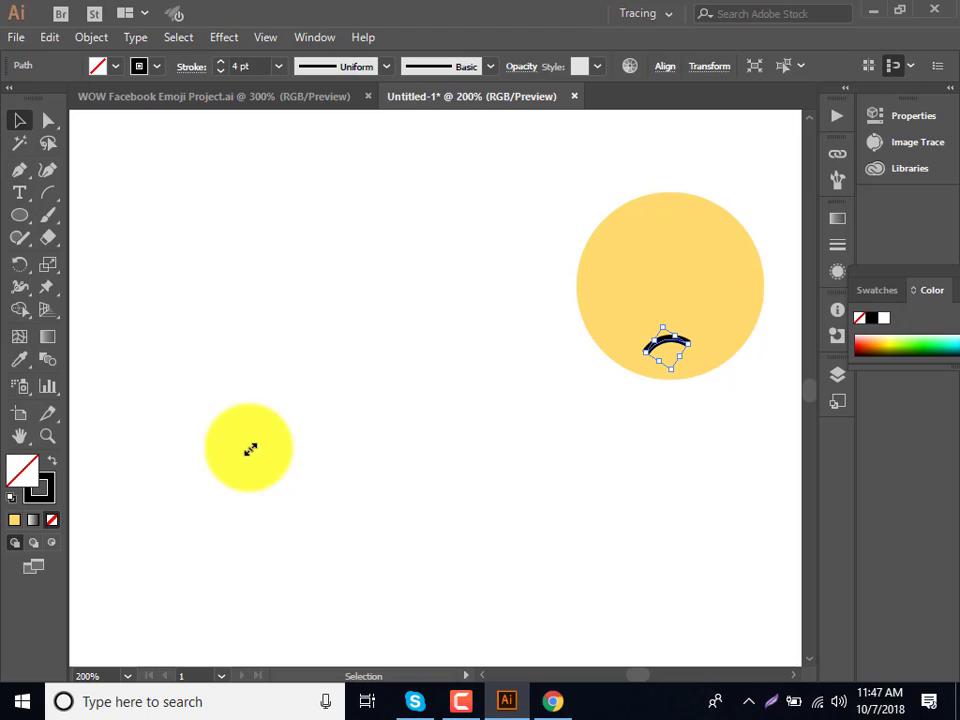
Step: Zoom to 300% on the face and rotate the mouth arc about its centre
{"action": "mouse_move", "coordinate": [250, 448]}
{"action": "left_mouse_down"}
{"action": "mouse_move", "coordinate": [654, 347]}
{"action": "mouse_move", "coordinate": [652, 333]}
{"action": "left_mouse_up"}
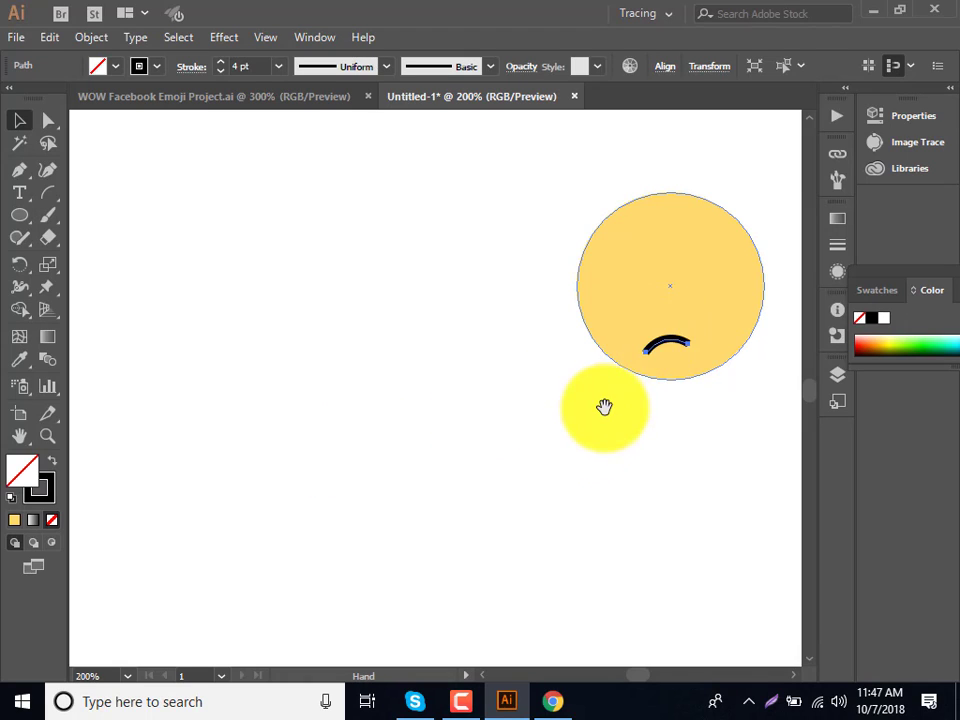
{"action": "left_click_drag", "start_coordinate": [604, 407], "coordinate": [285, 572]}
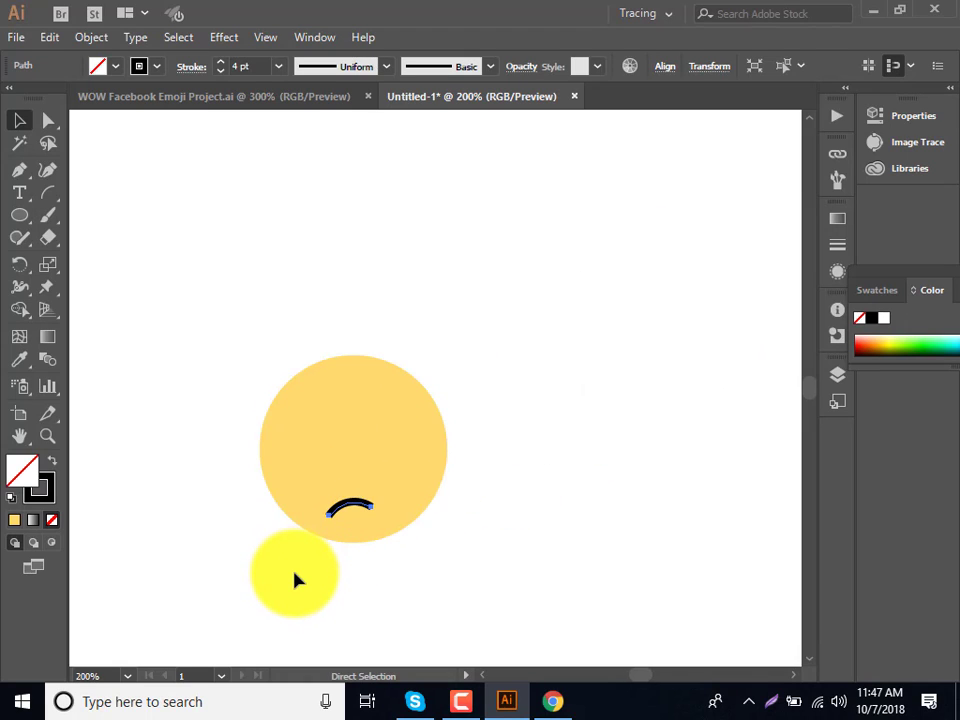
{"action": "key", "text": "ctrl+plus"}
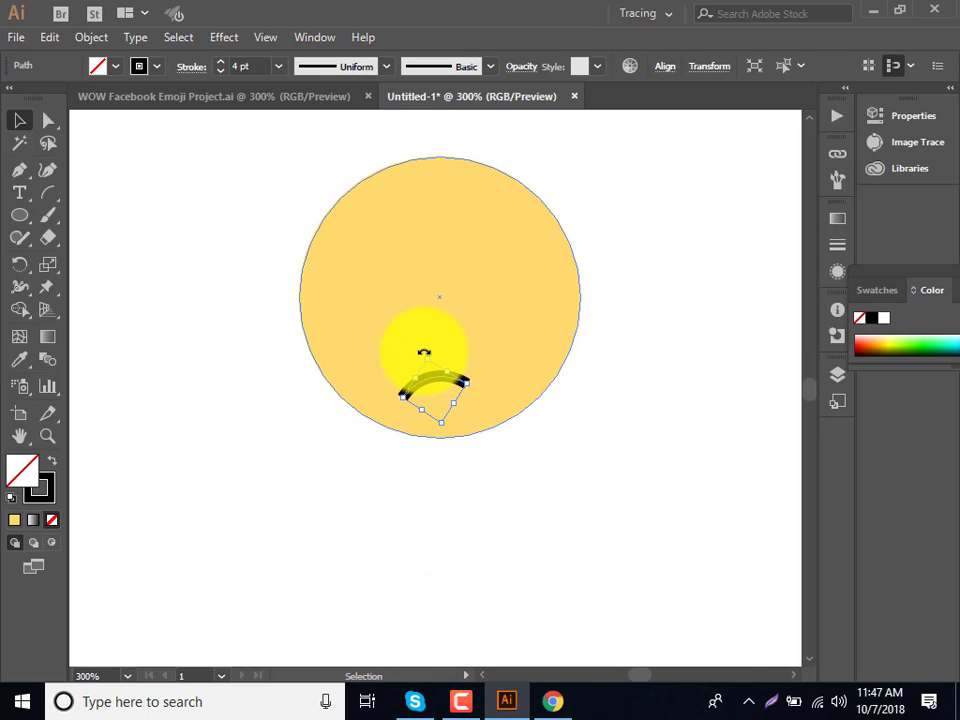
{"action": "mouse_move", "coordinate": [424, 352]}
{"action": "left_mouse_down"}
{"action": "mouse_move", "coordinate": [435, 347]}
{"action": "mouse_move", "coordinate": [446, 386]}
{"action": "left_mouse_up"}
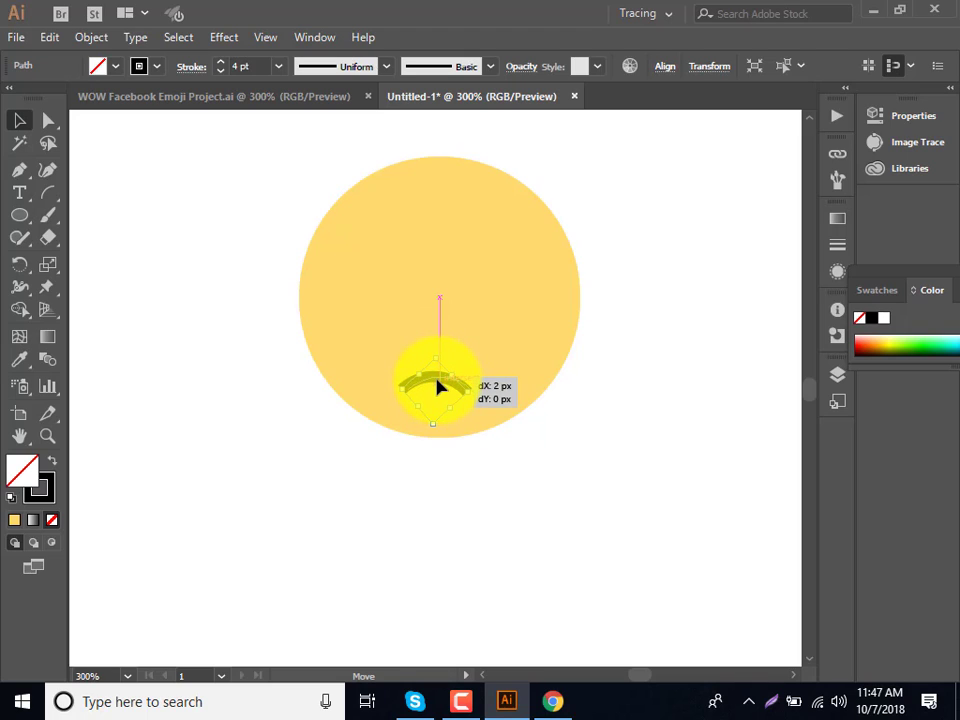
{"action": "left_click", "coordinate": [520, 488]}
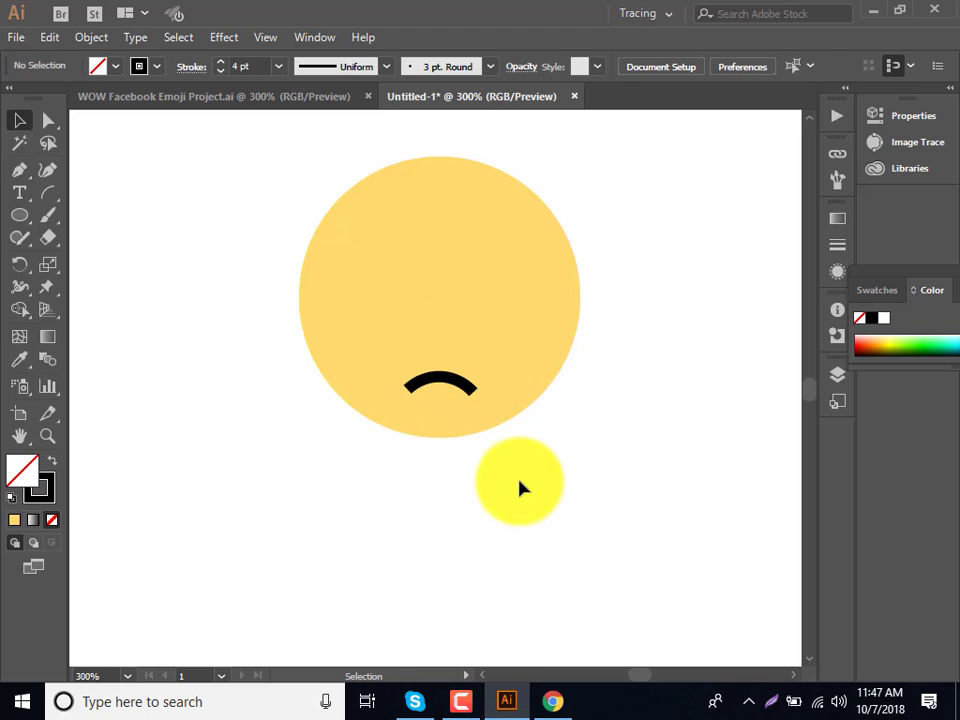
Step: Give the mouth arc Round Cap ends and rotate it into a level frown
{"action": "left_click", "coordinate": [432, 383]}
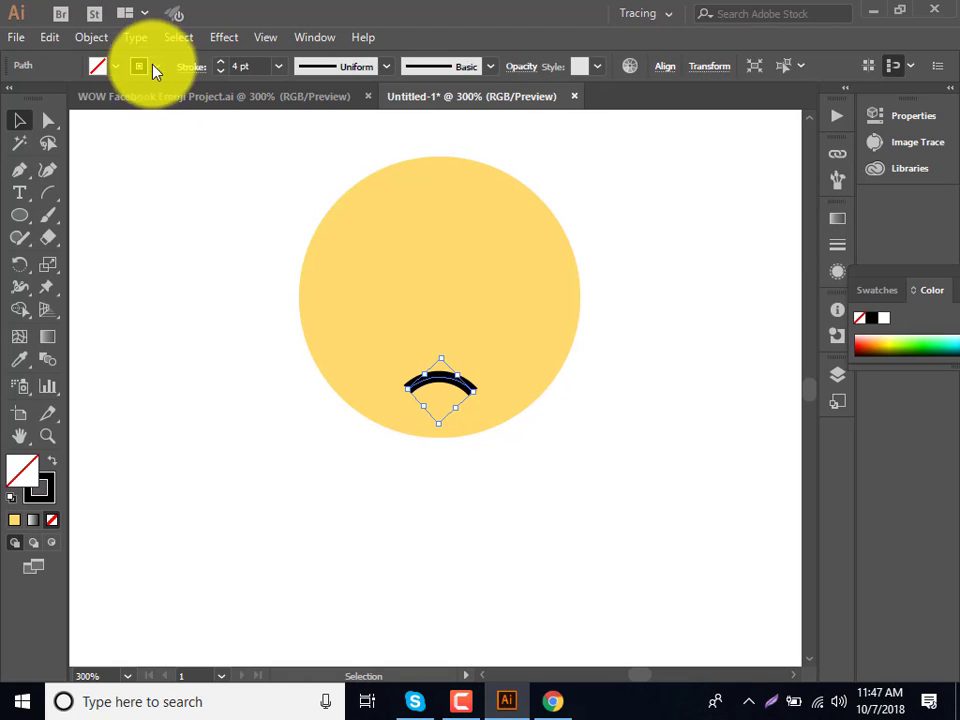
{"action": "left_click", "coordinate": [522, 495]}
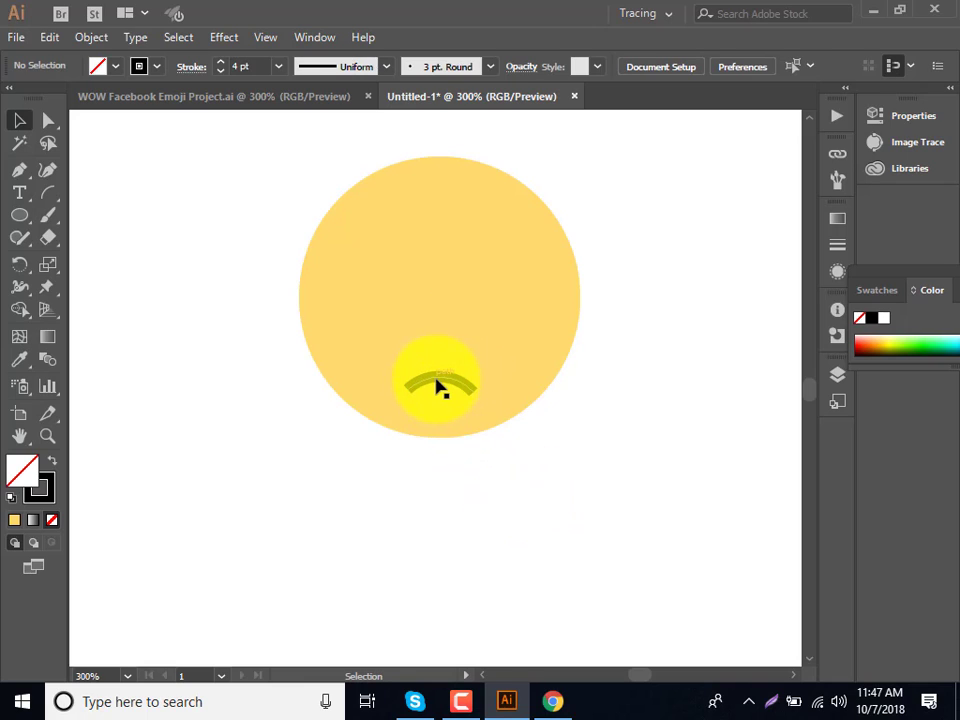
{"action": "left_click", "coordinate": [441, 387]}
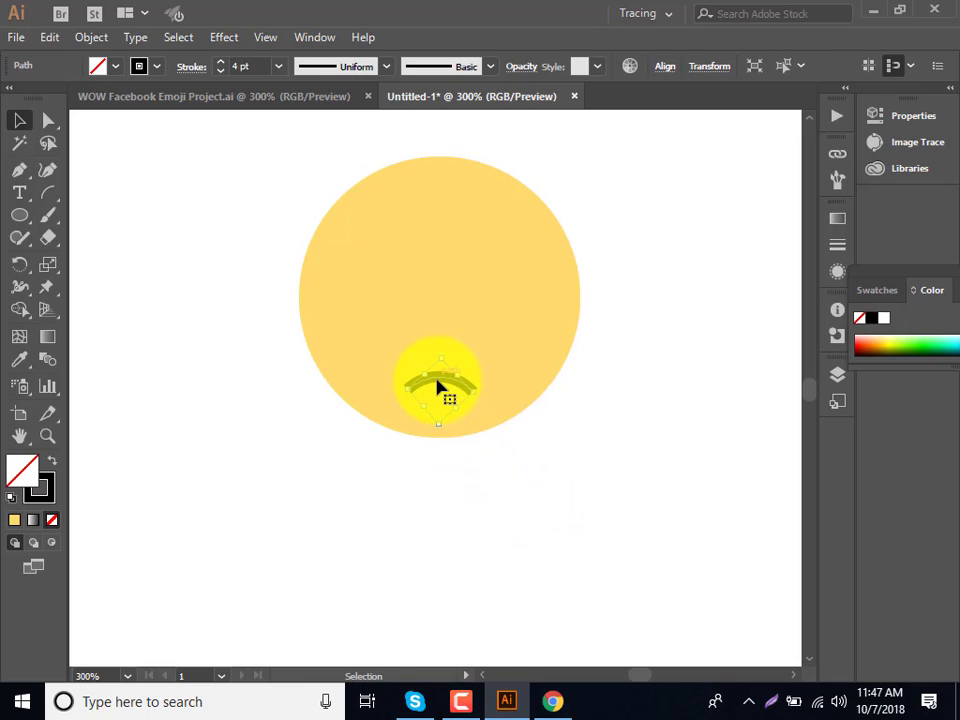
{"action": "left_click", "coordinate": [186, 67]}
{"action": "left_click", "coordinate": [93, 114]}
{"action": "mouse_move", "coordinate": [412, 422]}
{"action": "left_mouse_down"}
{"action": "mouse_move", "coordinate": [466, 447]}
{"action": "mouse_move", "coordinate": [441, 447]}
{"action": "left_mouse_up"}
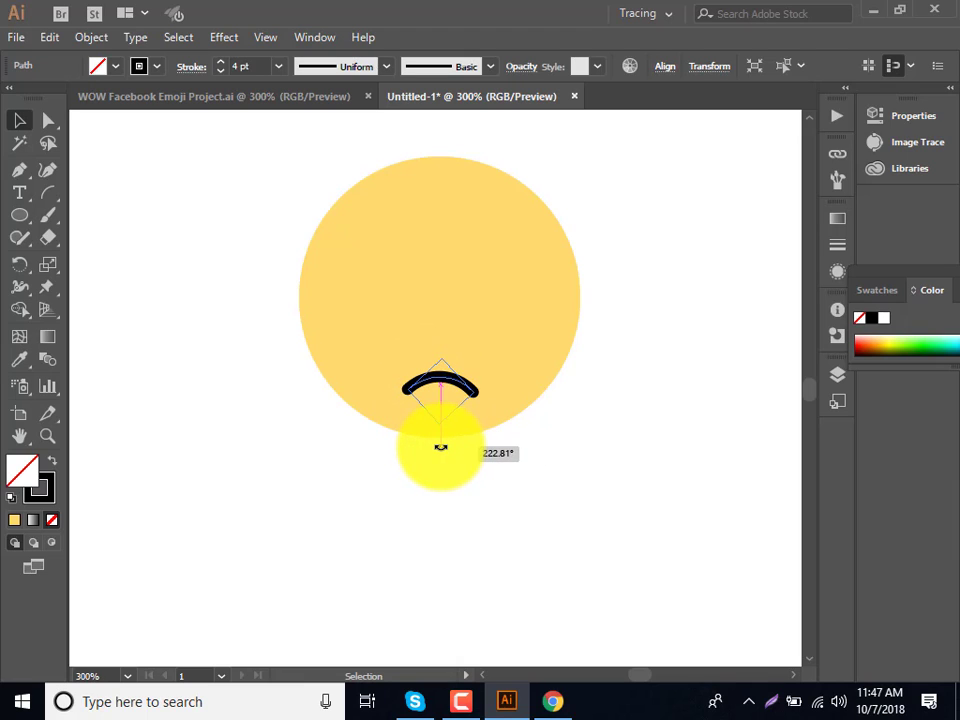
{"action": "left_click", "coordinate": [517, 498]}
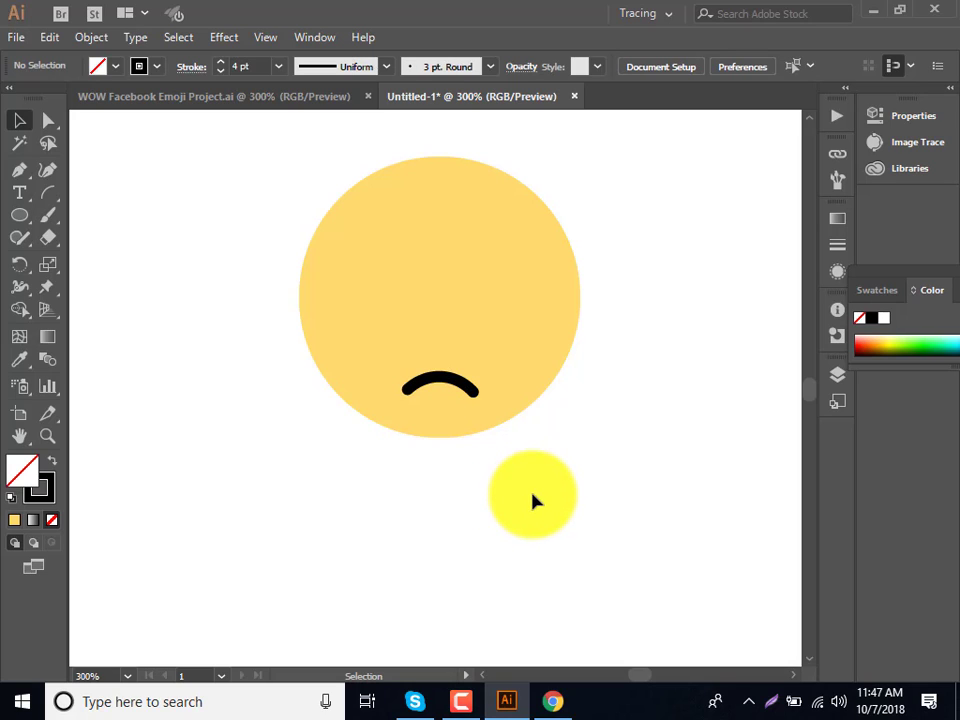
Step: Draw a 12.5 x 13 px ellipse filled solid black with no outline
{"action": "left_click", "coordinate": [19, 214]}
{"action": "left_click", "coordinate": [193, 343]}
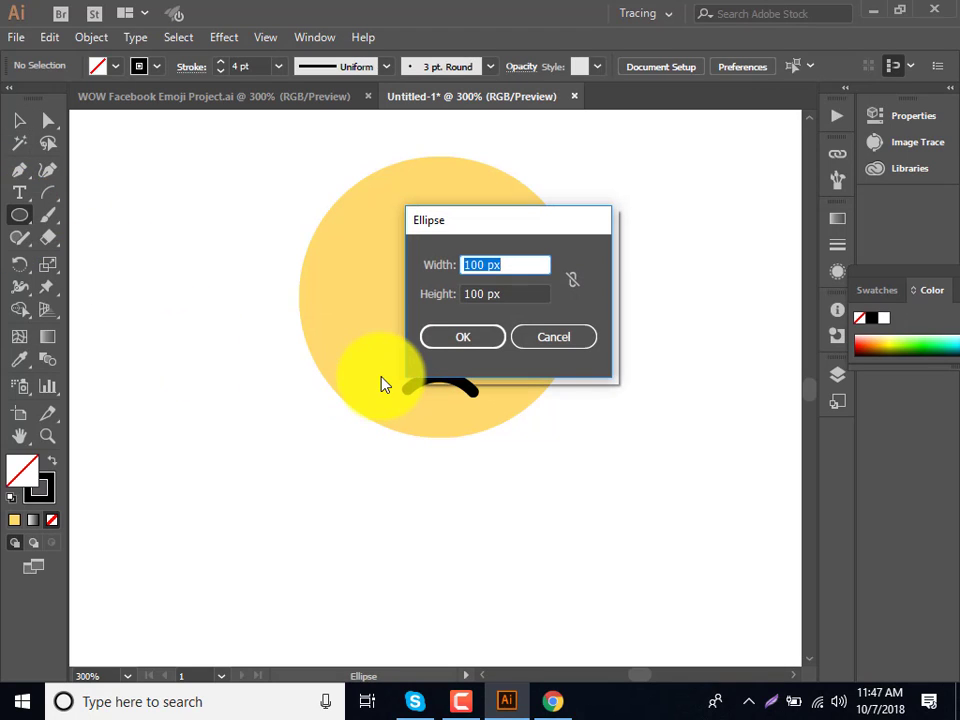
{"action": "type", "text": "12"}
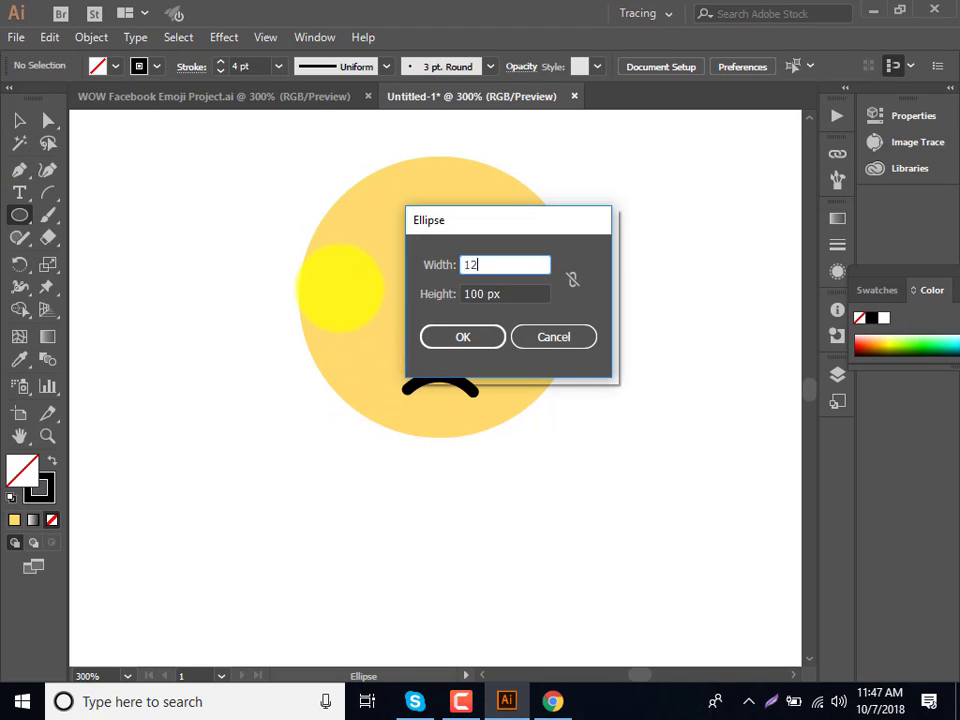
{"action": "type", "text": ".5"}
{"action": "key", "text": "Tab"}
{"action": "type", "text": "1"}
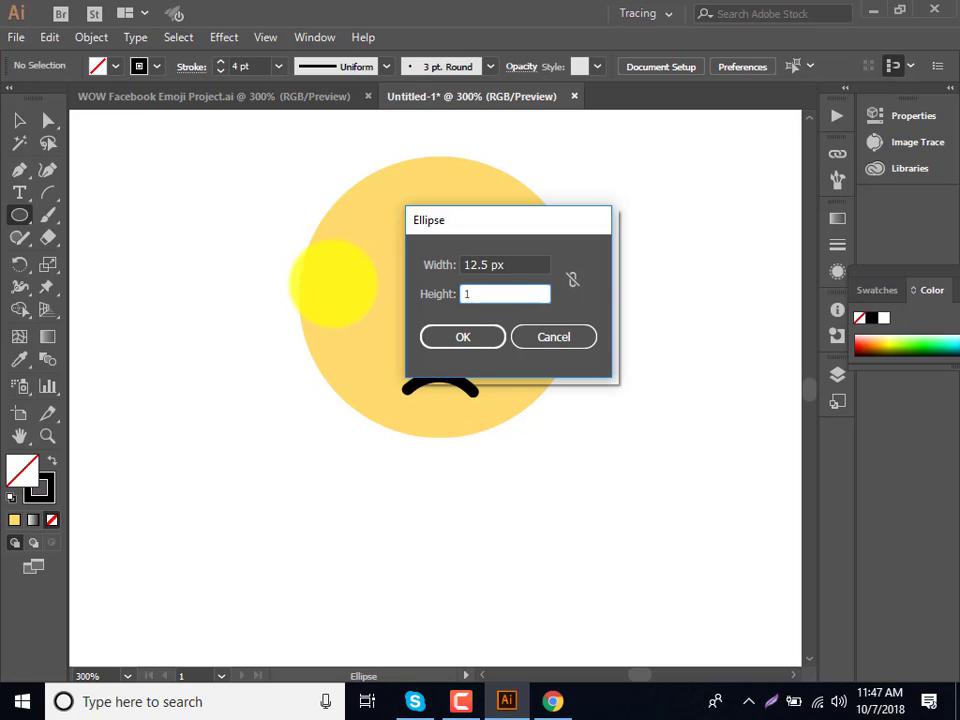
{"action": "left_click", "coordinate": [465, 340]}
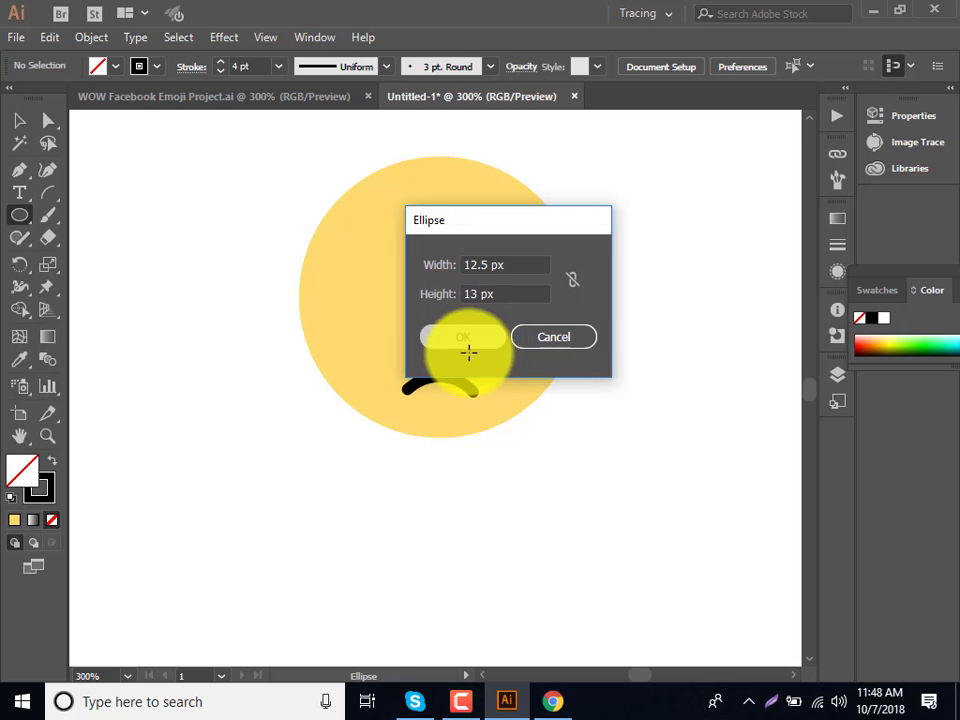
{"action": "left_click", "coordinate": [53, 461]}
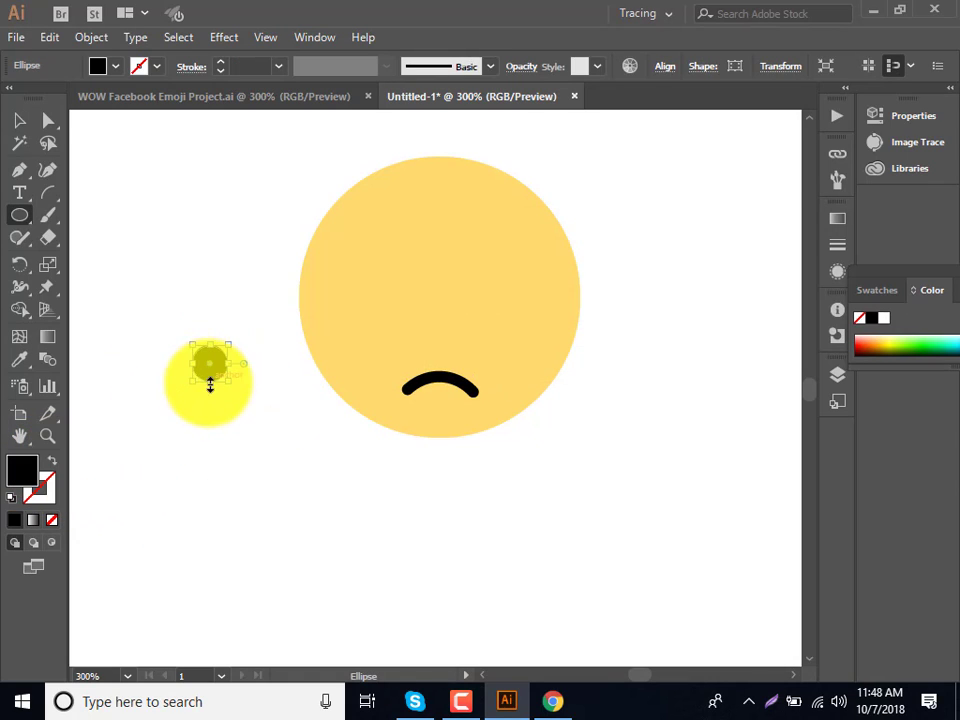
Step: Place the black circle on the face as the left eye and Alt-drag a copy for the right eye
{"action": "left_click", "coordinate": [22, 121]}
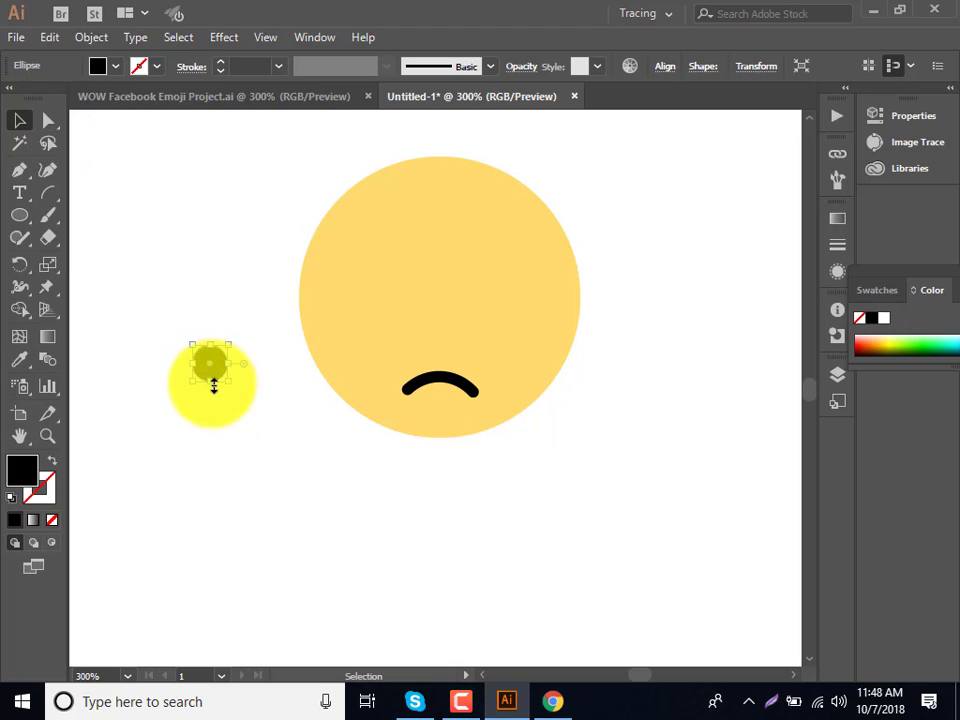
{"action": "left_click_drag", "start_coordinate": [205, 367], "coordinate": [350, 300]}
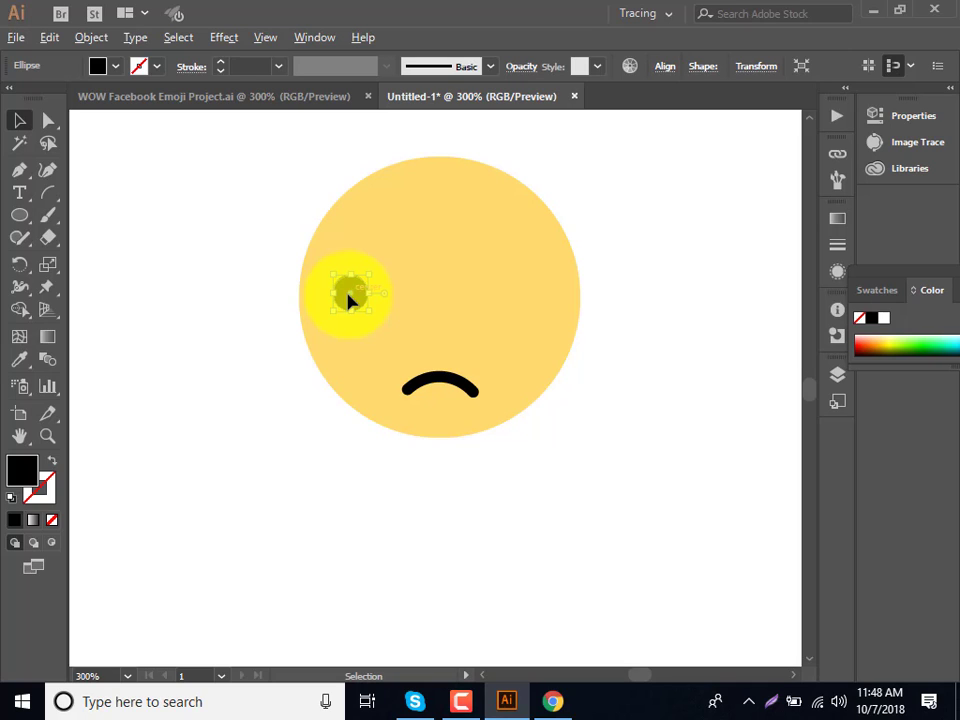
{"action": "left_click_drag", "start_coordinate": [362, 304], "coordinate": [527, 300]}
{"action": "left_click", "coordinate": [668, 470]}
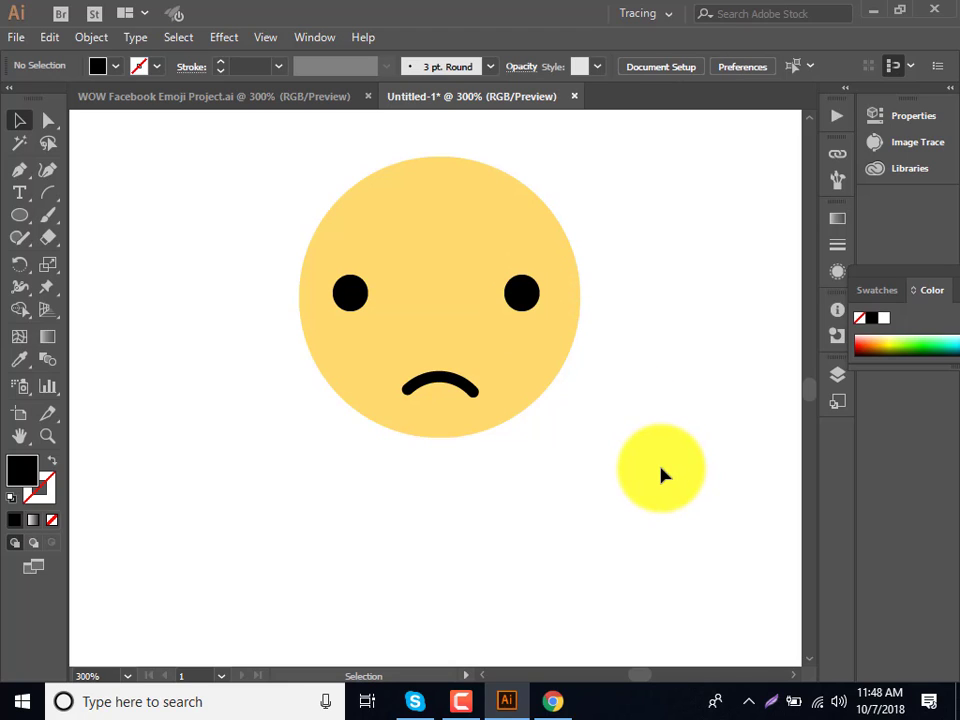
Step: Alt-drag copies of the frown above the left and right eyes as eyebrows
{"action": "left_click", "coordinate": [455, 386]}
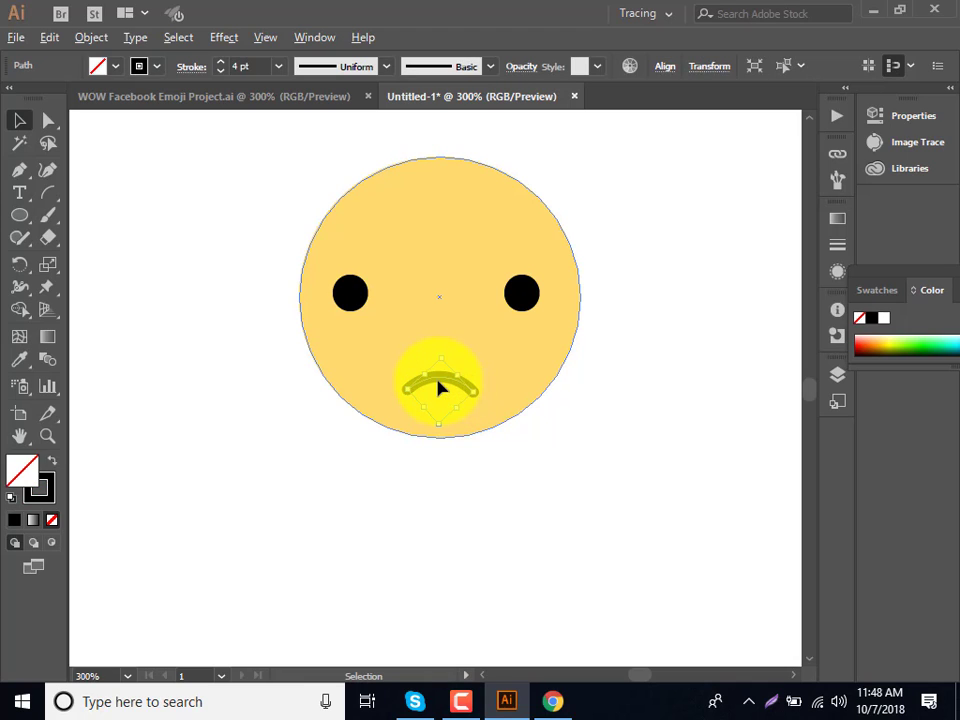
{"action": "left_click_drag", "start_coordinate": [438, 381], "coordinate": [440, 368]}
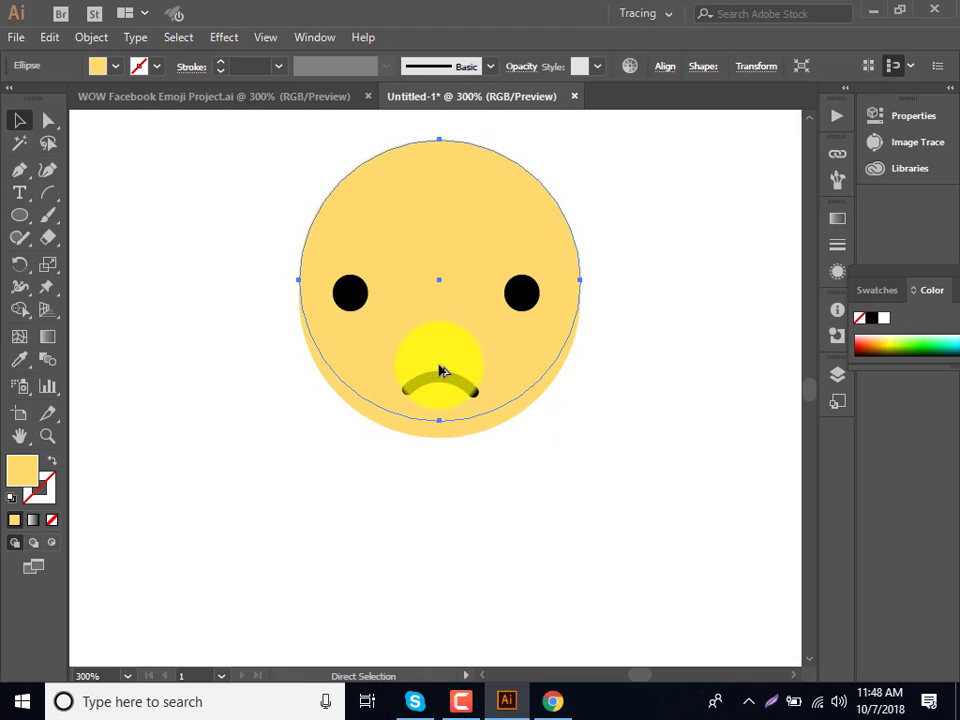
{"action": "key", "text": "ctrl+z"}
{"action": "left_click", "coordinate": [449, 390]}
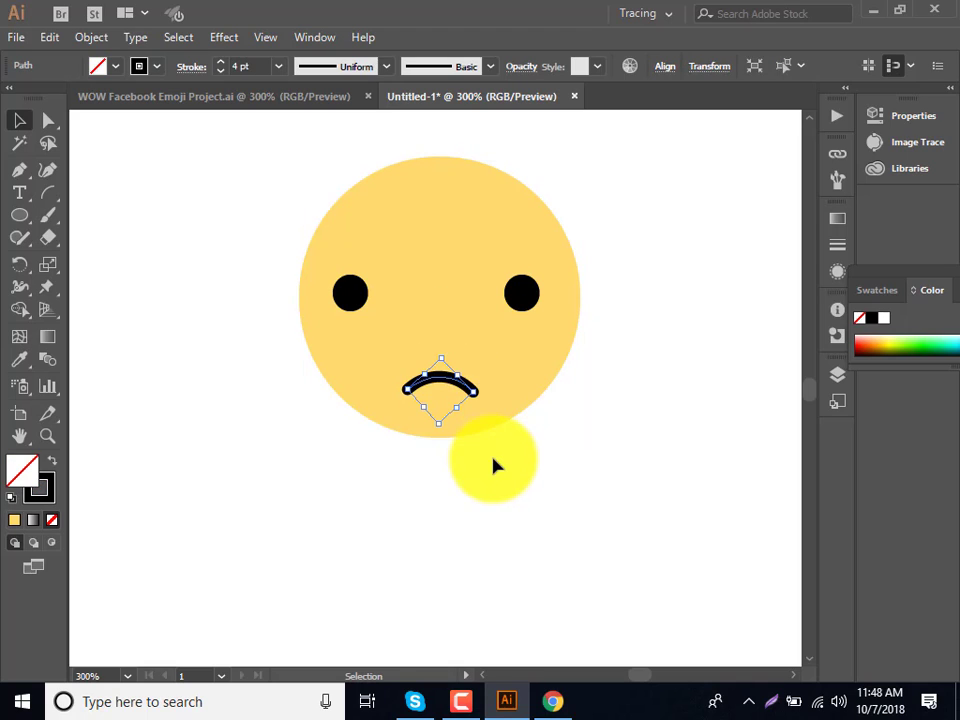
{"action": "left_click", "coordinate": [492, 463]}
{"action": "left_click", "coordinate": [449, 383]}
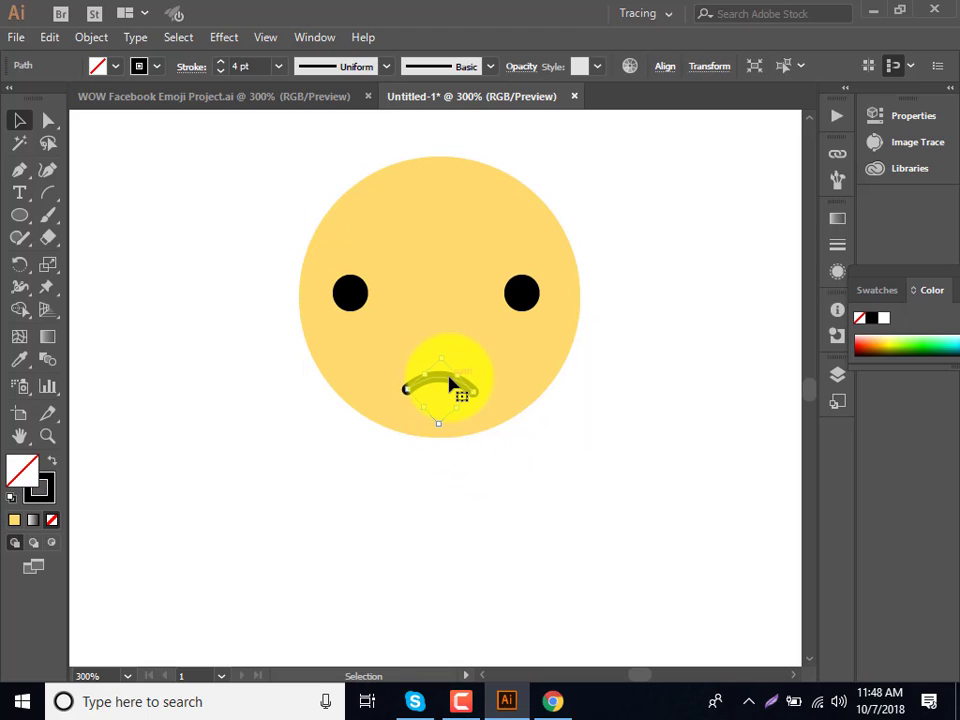
{"action": "mouse_move", "coordinate": [449, 383]}
{"action": "left_mouse_down"}
{"action": "mouse_move", "coordinate": [356, 262]}
{"action": "mouse_move", "coordinate": [529, 258]}
{"action": "mouse_move", "coordinate": [536, 266]}
{"action": "left_mouse_up"}
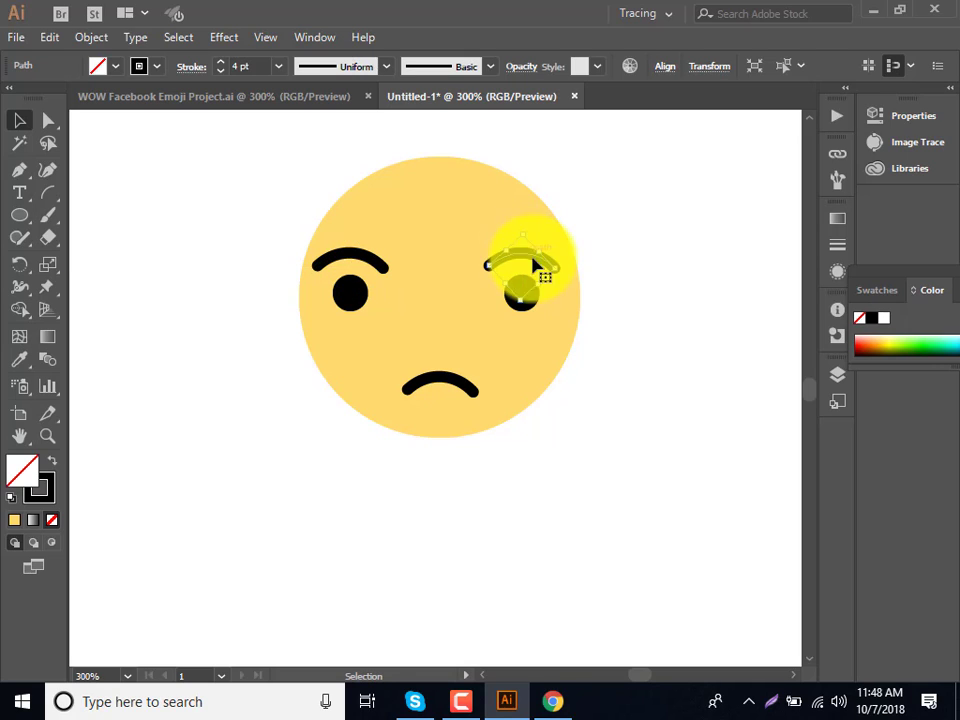
{"action": "left_click", "coordinate": [690, 392]}
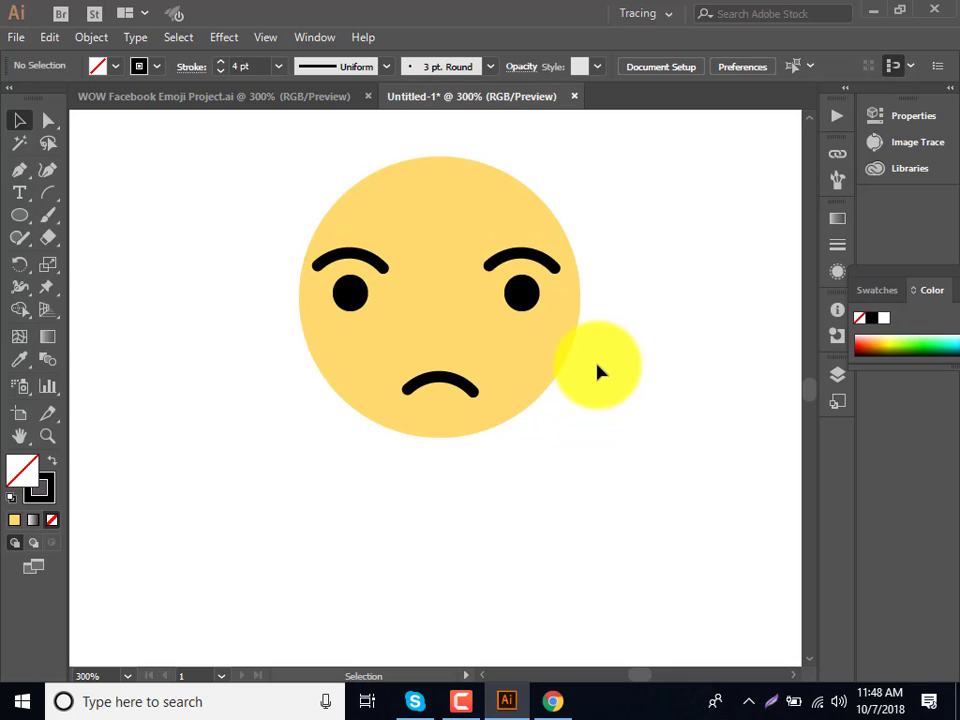
Step: Draw a 15 x 15 px ellipse below the face, filled solid black with no stroke
{"action": "left_click", "coordinate": [22, 216]}
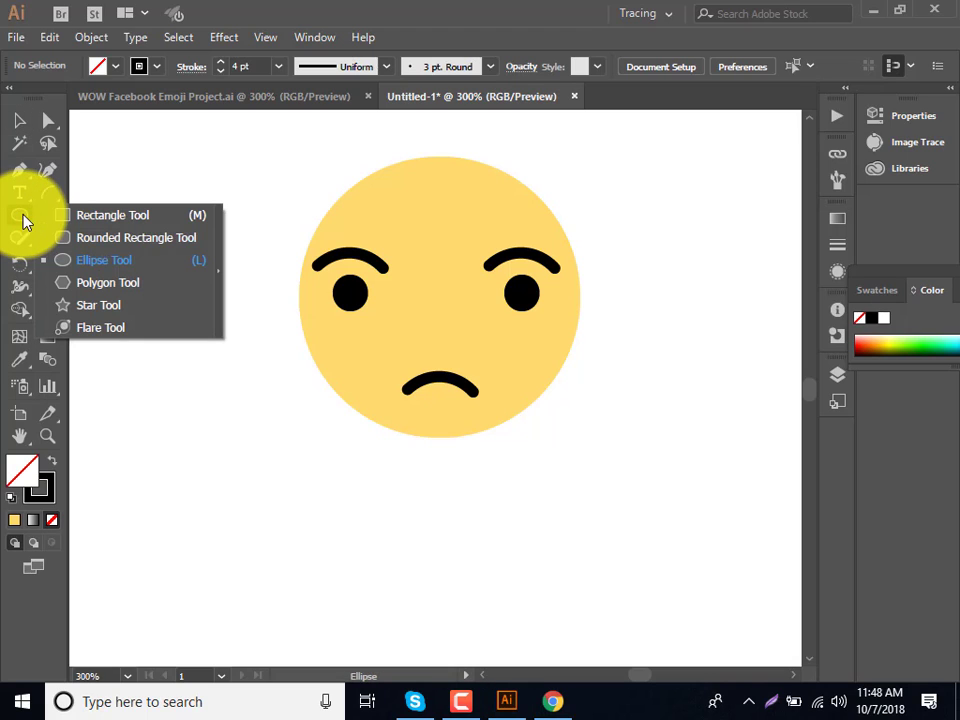
{"action": "left_click", "coordinate": [77, 262]}
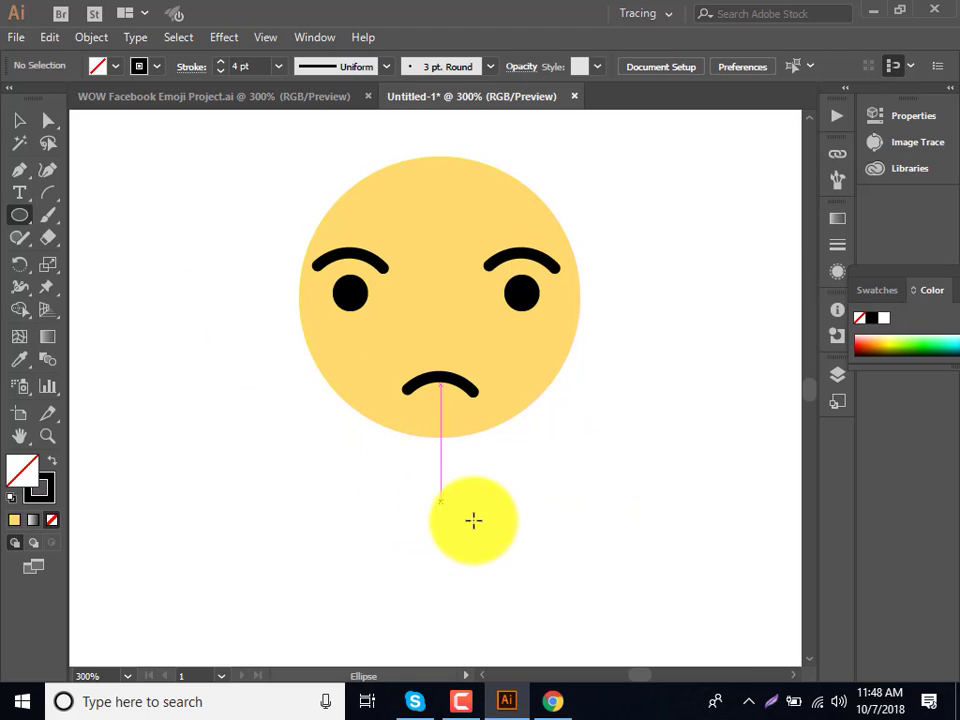
{"action": "left_click", "coordinate": [546, 516]}
{"action": "type", "text": "1"}
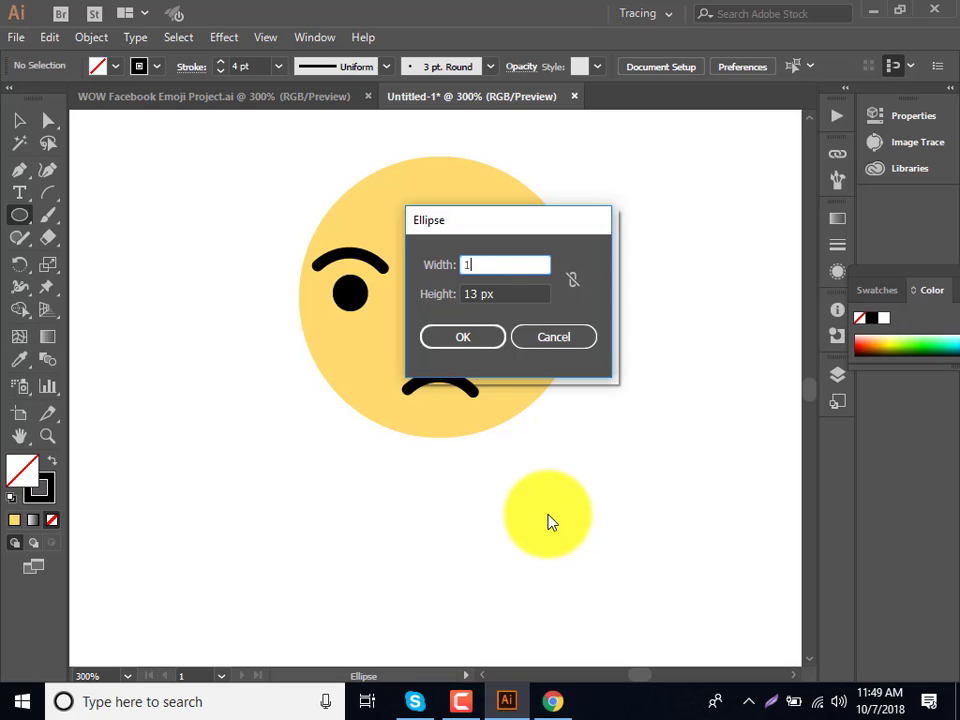
{"action": "type", "text": "5"}
{"action": "left_click", "coordinate": [507, 292]}
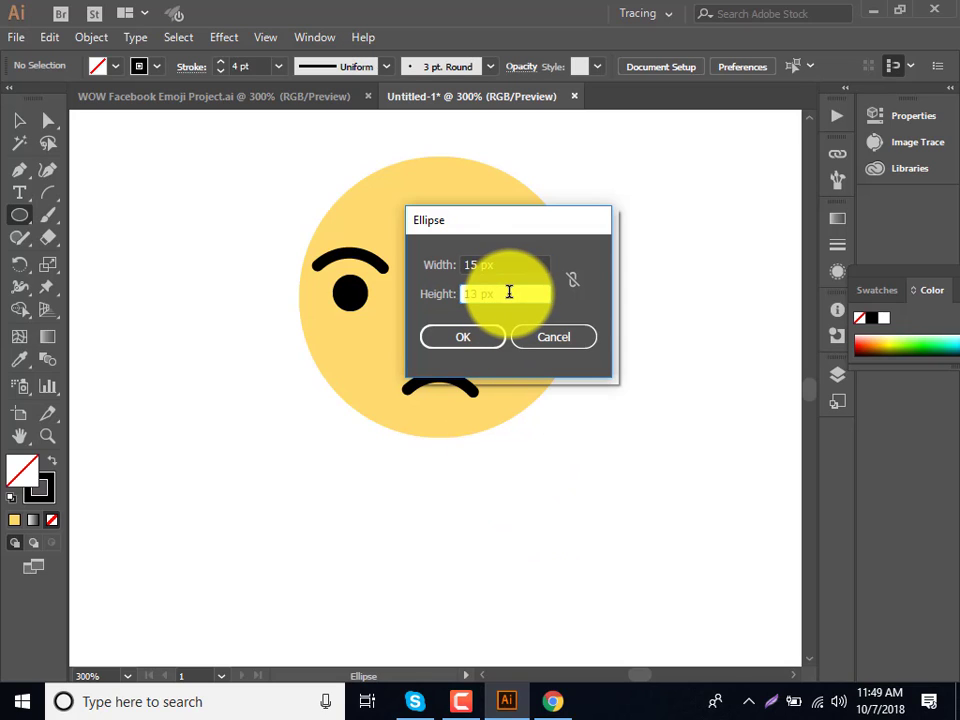
{"action": "type", "text": "1"}
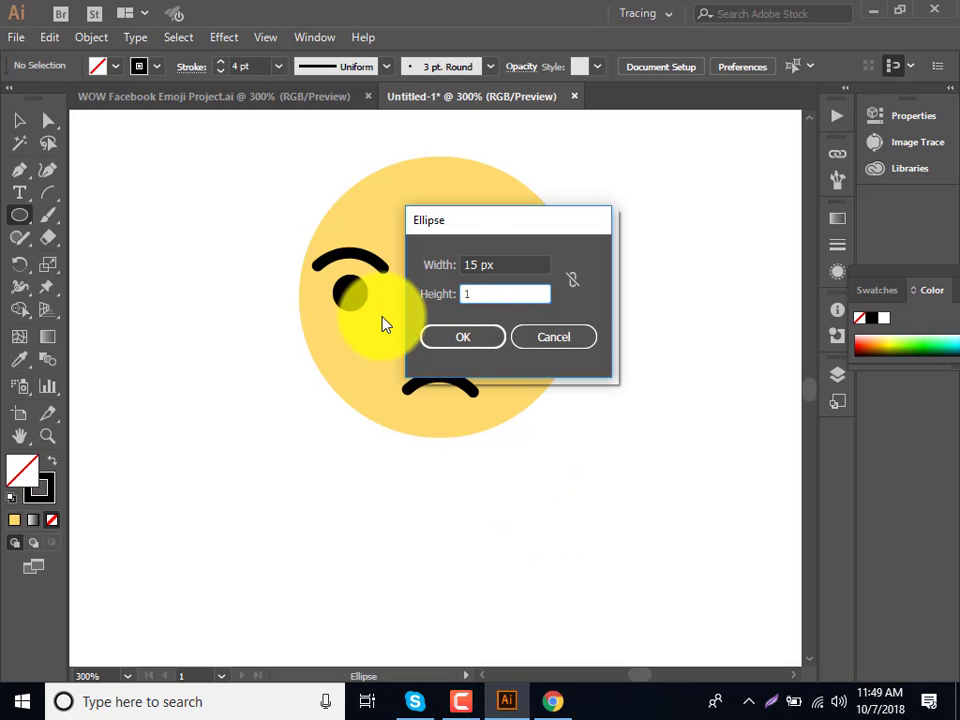
{"action": "type", "text": "5"}
{"action": "left_click", "coordinate": [463, 340]}
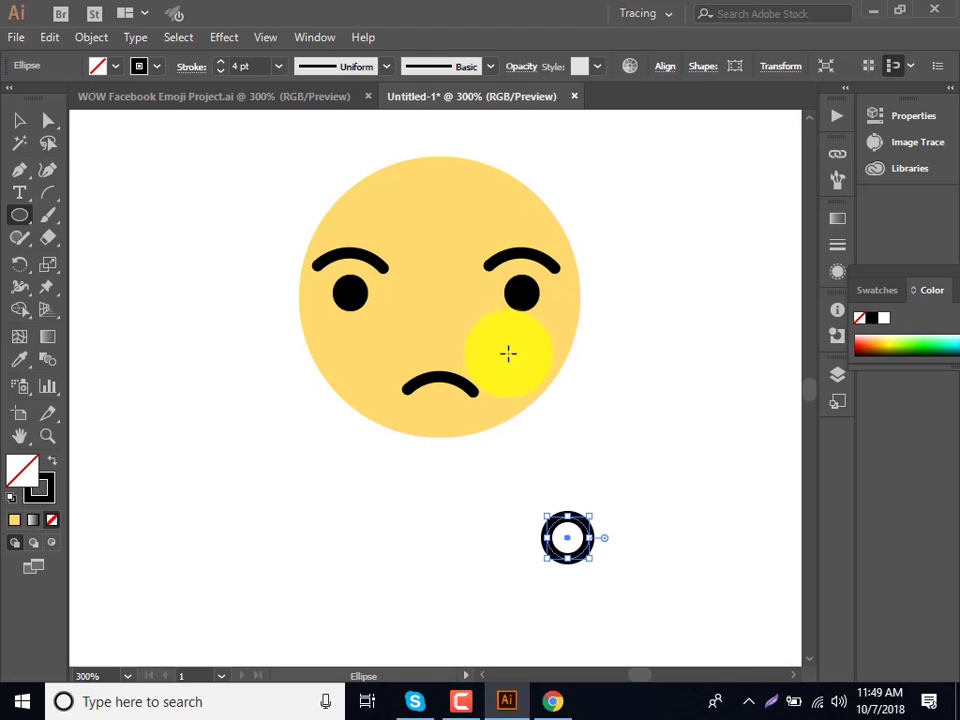
{"action": "left_click", "coordinate": [54, 461]}
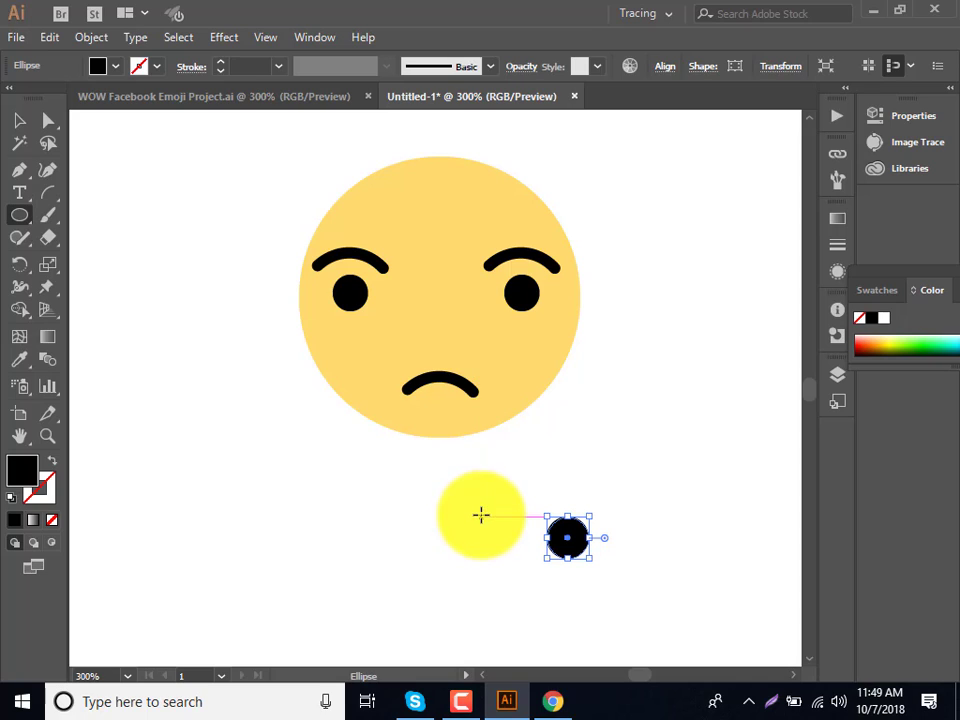
{"action": "left_click", "coordinate": [48, 128]}
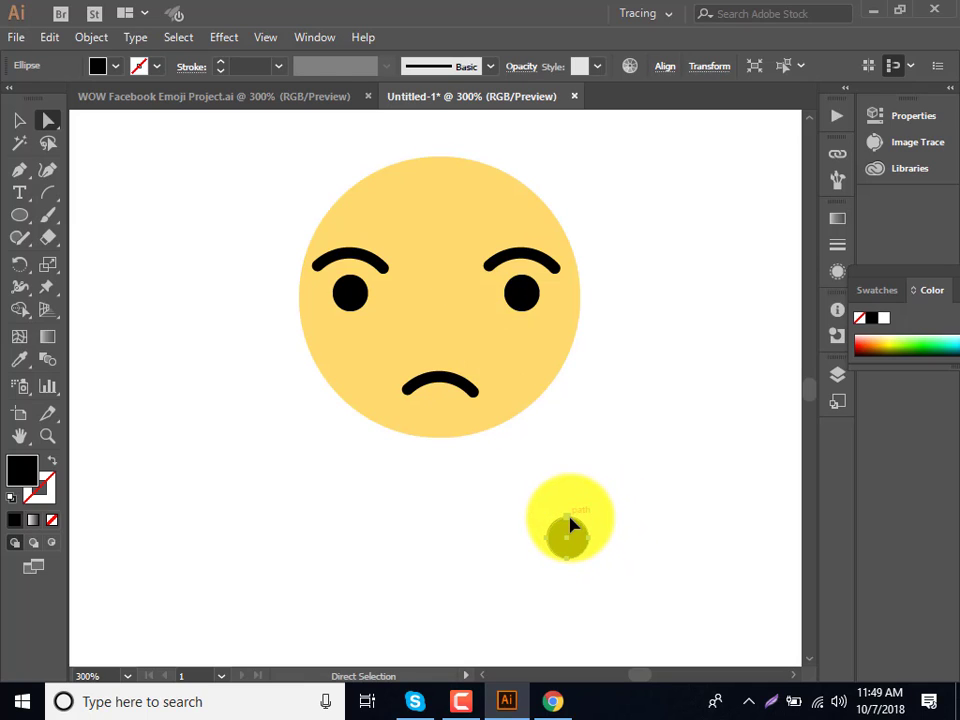
Step: Drag the small circle's top anchor upward into a pointed teardrop tip
{"action": "left_click_drag", "start_coordinate": [570, 523], "coordinate": [567, 511]}
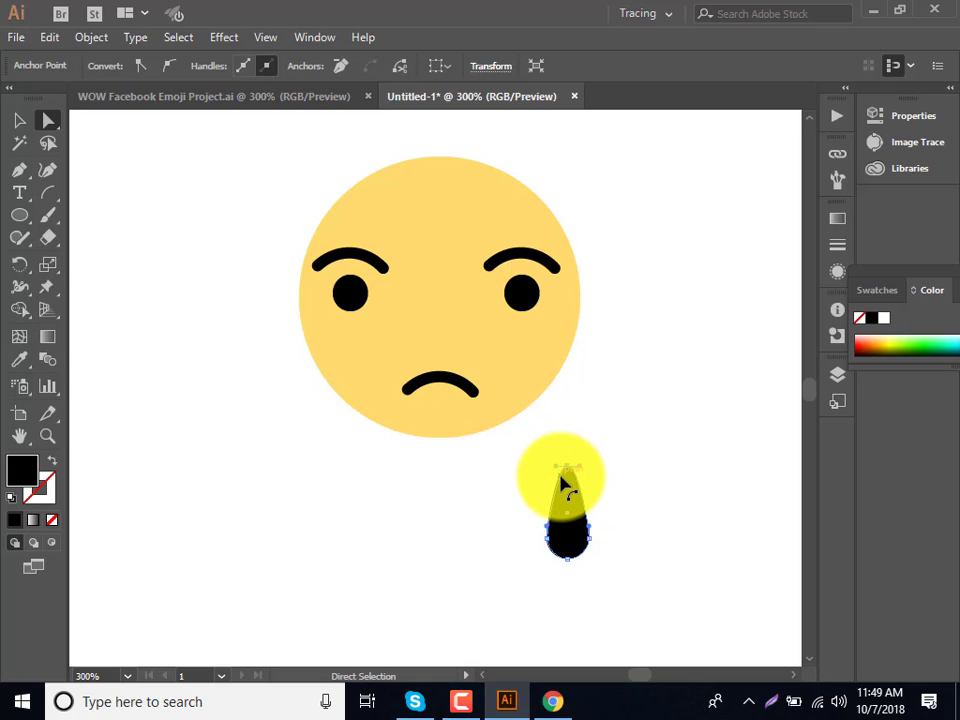
{"action": "left_click", "coordinate": [564, 472]}
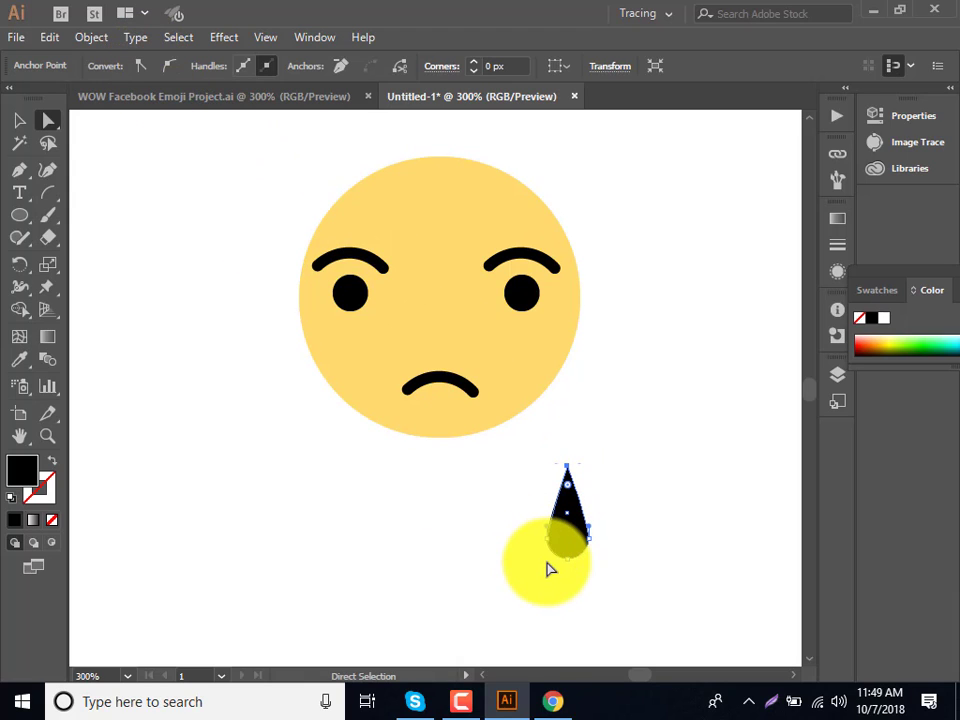
Step: Fill the teardrop with the reference tear's blue using the Eyedropper
{"action": "key", "text": "ctrl+minus"}
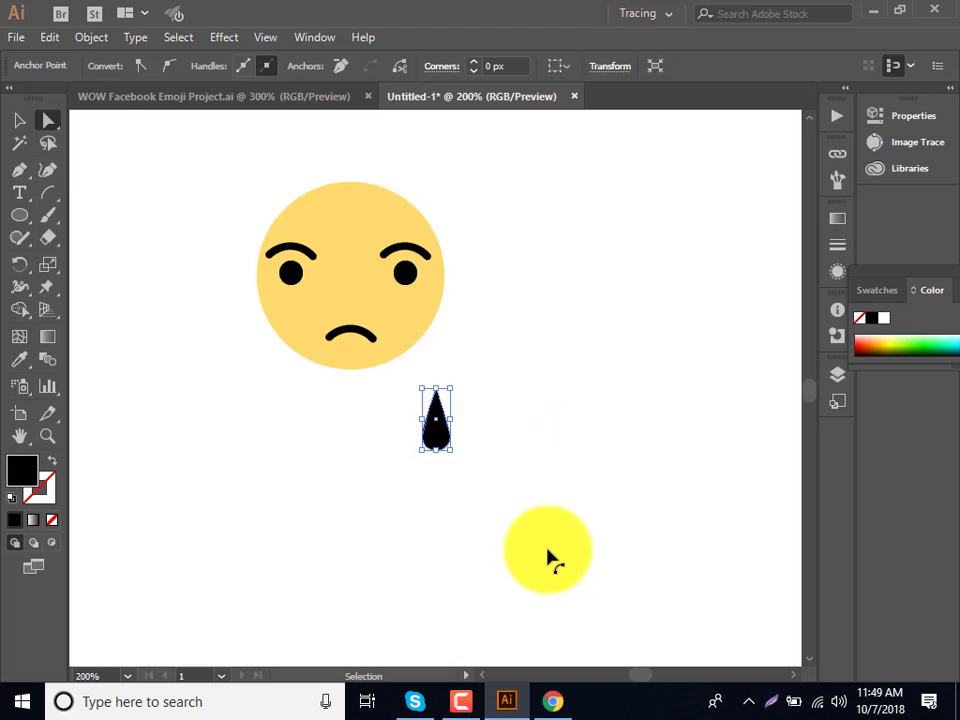
{"action": "key", "text": "ctrl+minus"}
{"action": "key", "text": "ctrl+minus"}
{"action": "key", "text": "ctrl+minus"}
{"action": "key", "text": "ctrl+minus"}
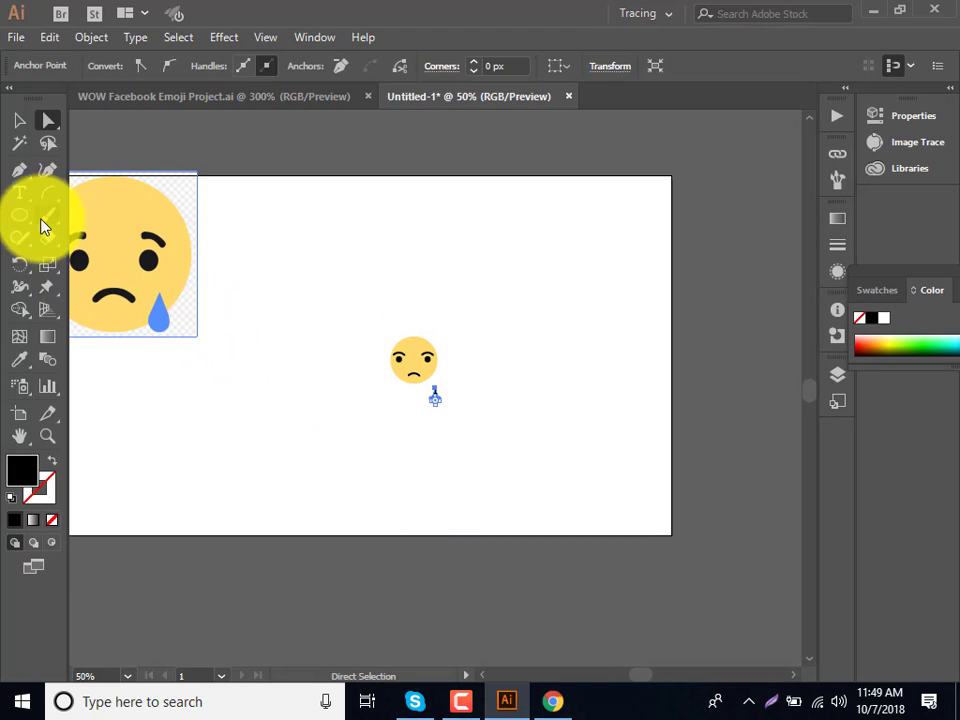
{"action": "left_click", "coordinate": [22, 361]}
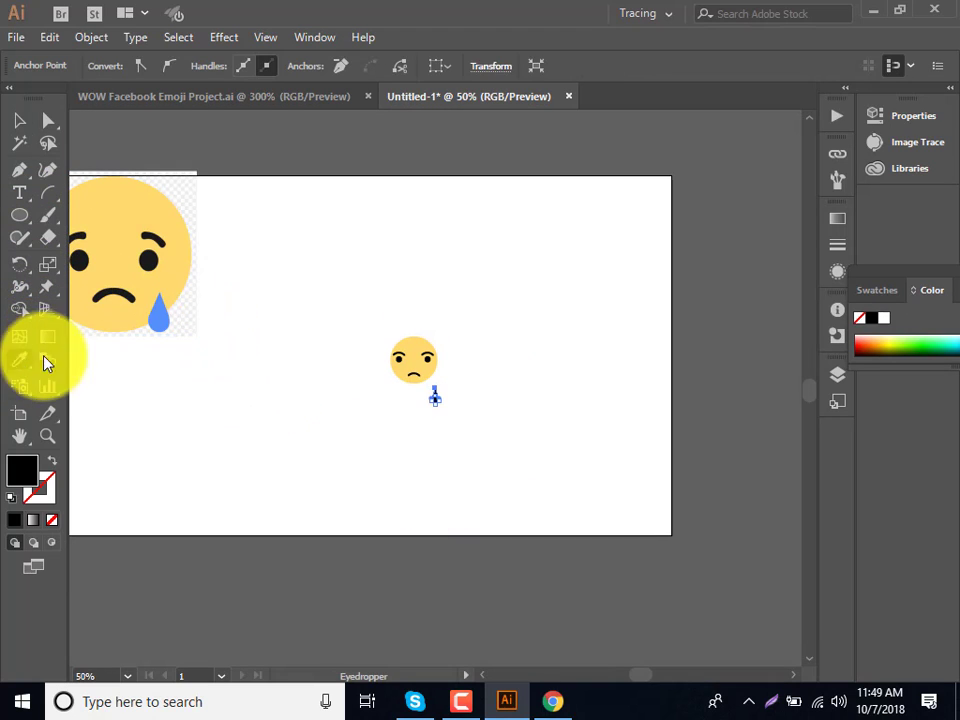
{"action": "left_click", "coordinate": [156, 313]}
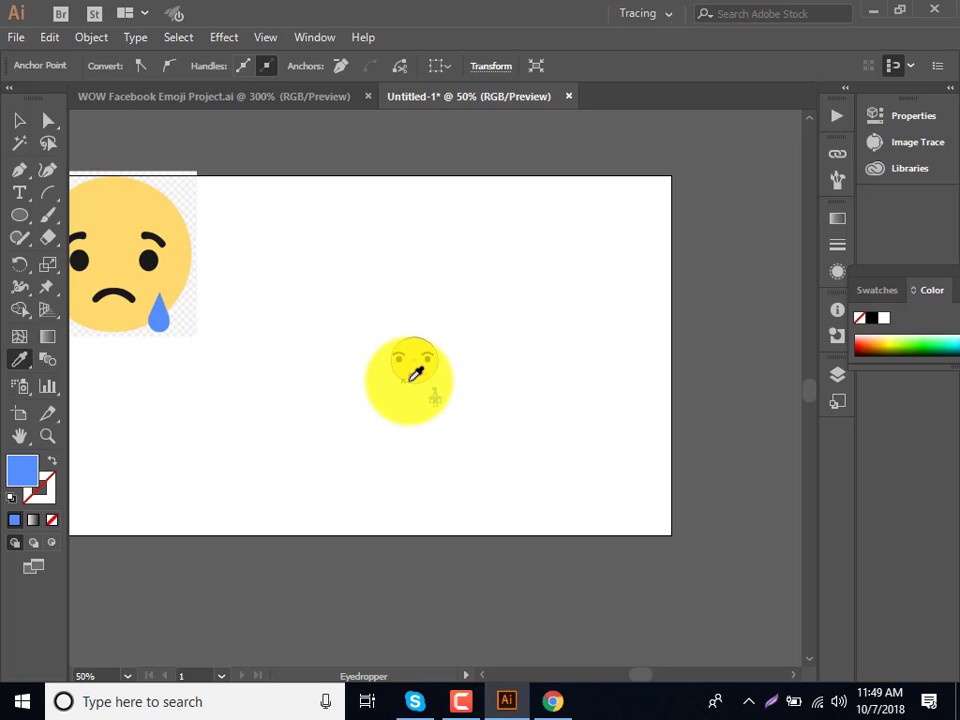
Step: Move the blue teardrop just below the right eye, then fit the artboard in view
{"action": "key", "text": "ctrl+plus"}
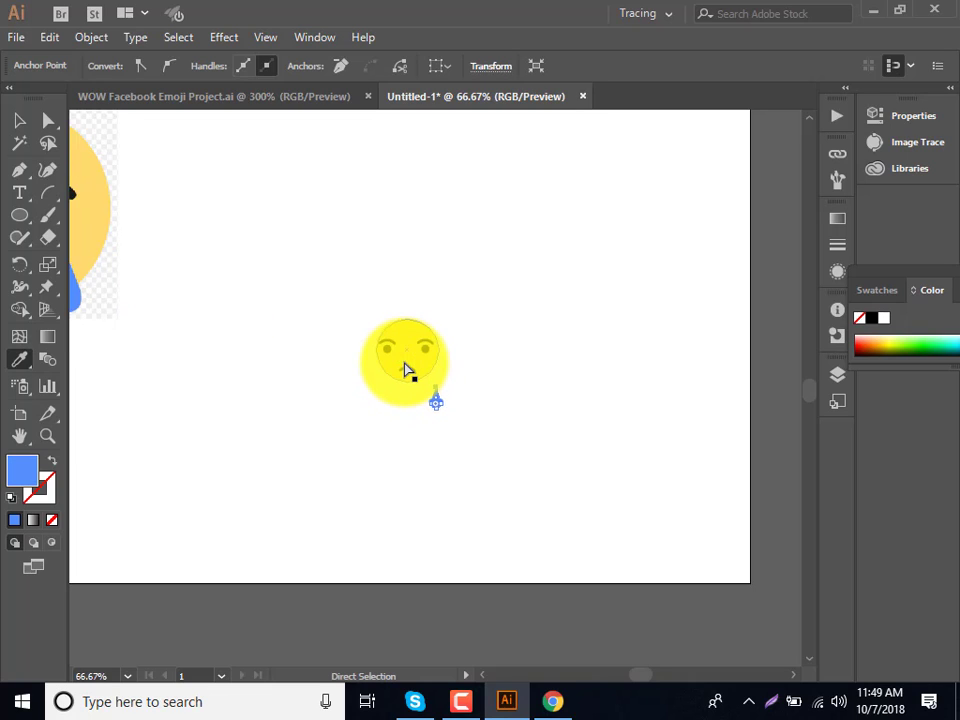
{"action": "key", "text": "ctrl+plus"}
{"action": "key", "text": "ctrl+plus"}
{"action": "key", "text": "ctrl+plus"}
{"action": "key", "text": "ctrl+plus"}
{"action": "key", "text": "ctrl+plus"}
{"action": "key", "text": "ctrl+plus"}
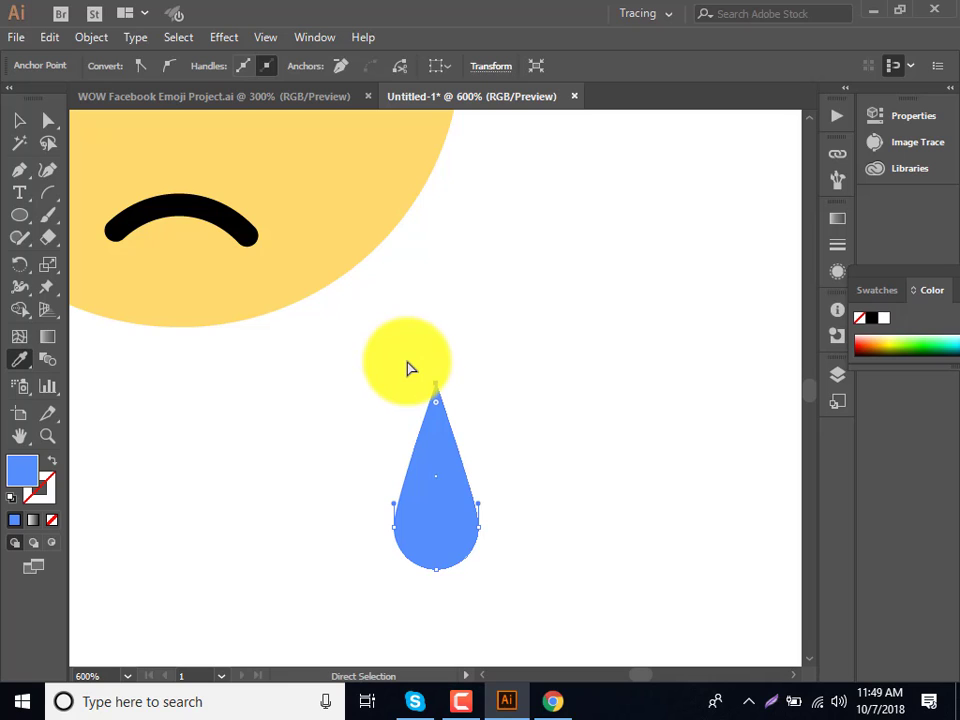
{"action": "mouse_move", "coordinate": [364, 364]}
{"action": "left_mouse_down"}
{"action": "mouse_move", "coordinate": [446, 448]}
{"action": "mouse_move", "coordinate": [482, 514]}
{"action": "left_mouse_up"}
{"action": "left_click", "coordinate": [19, 120]}
{"action": "left_click", "coordinate": [535, 615]}
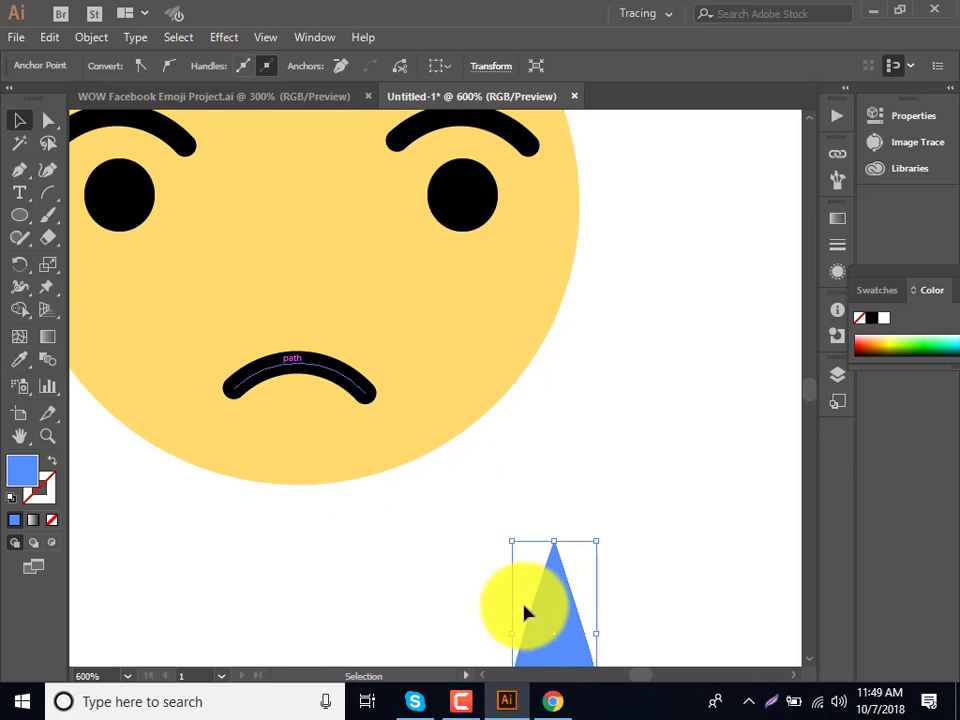
{"action": "left_click_drag", "start_coordinate": [557, 645], "coordinate": [470, 358]}
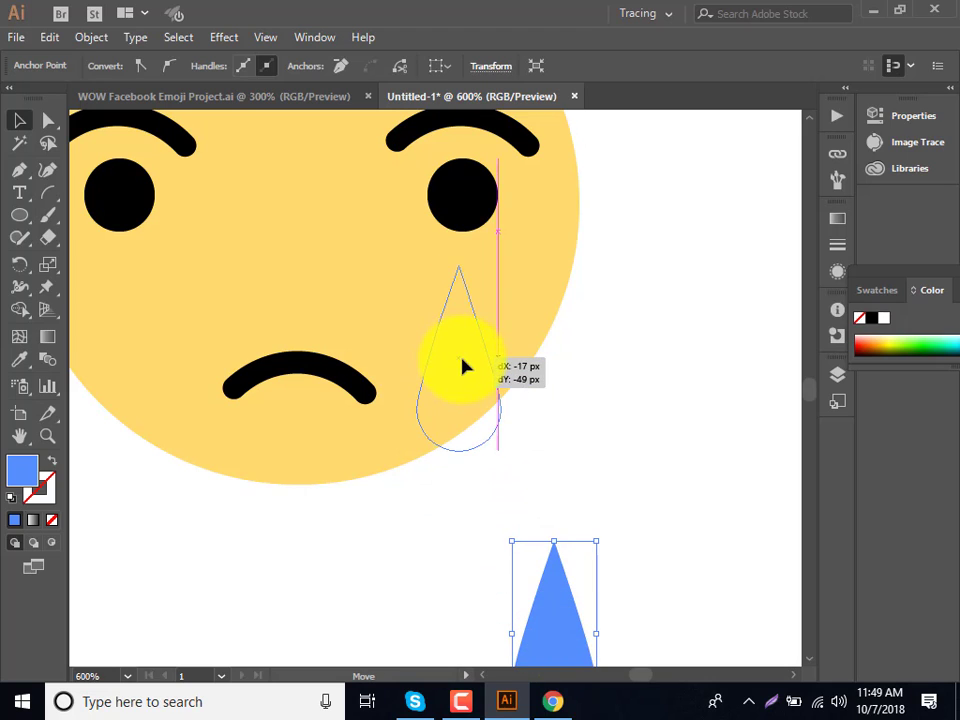
{"action": "left_click_drag", "start_coordinate": [470, 358], "coordinate": [463, 354]}
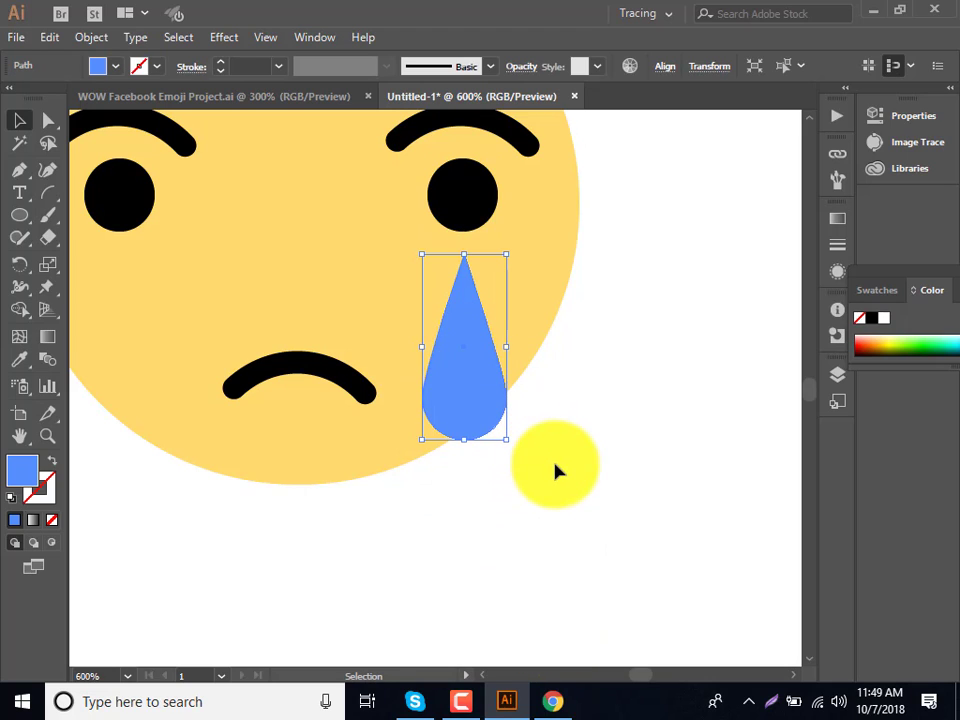
{"action": "left_click", "coordinate": [560, 478]}
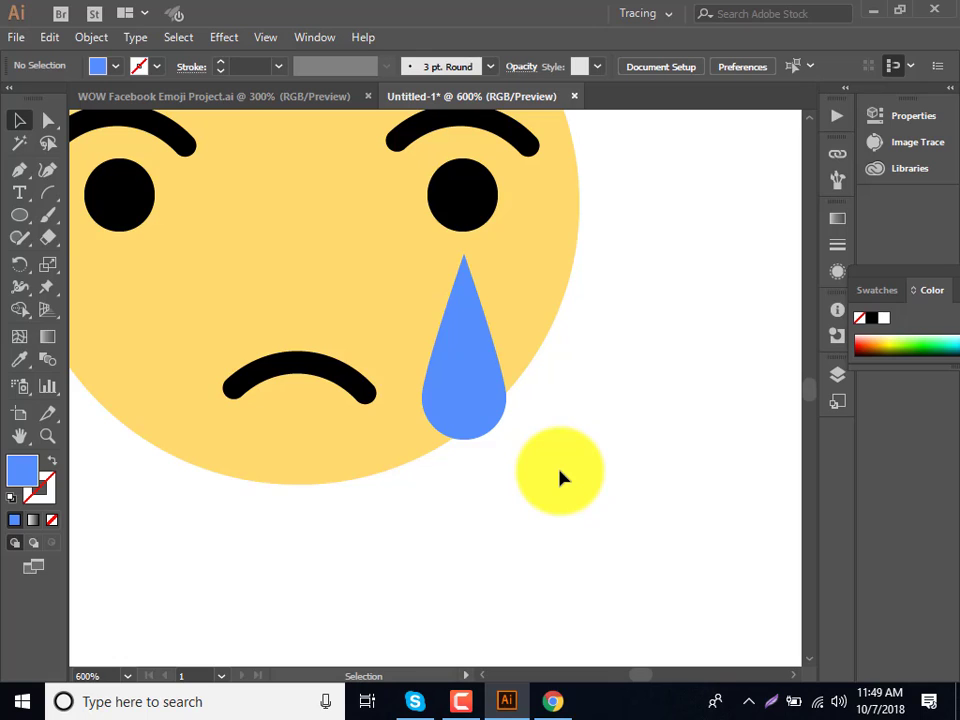
{"action": "scroll", "coordinate": [560, 480], "scroll_direction": "up", "scroll_amount": 2}
{"action": "scroll", "coordinate": [562, 500], "scroll_direction": "up", "scroll_amount": 3}
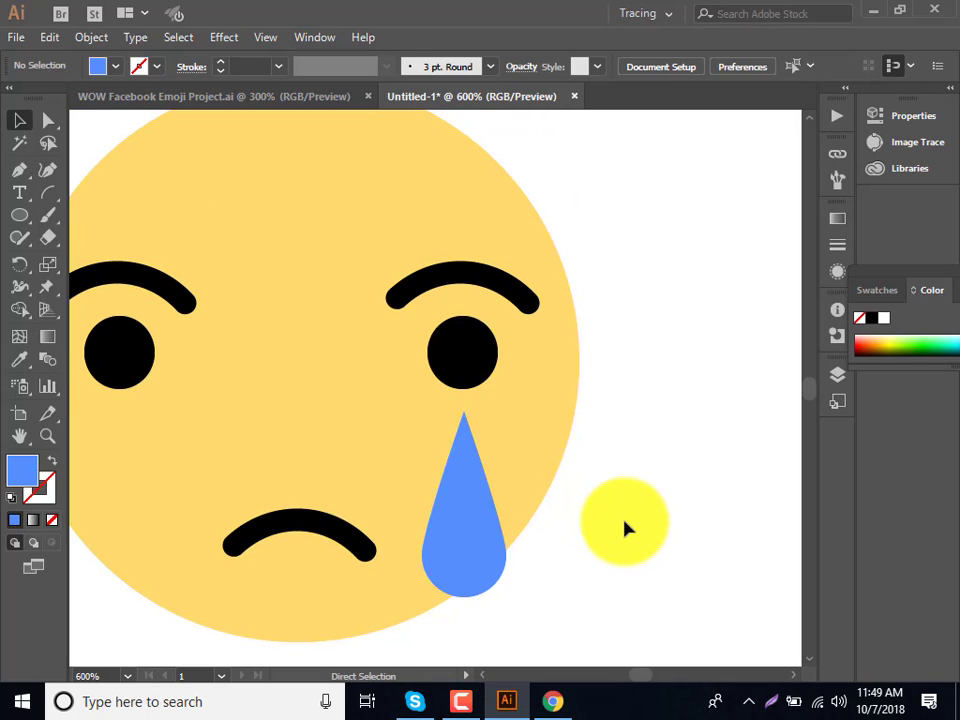
{"action": "key", "text": "ctrl+0"}
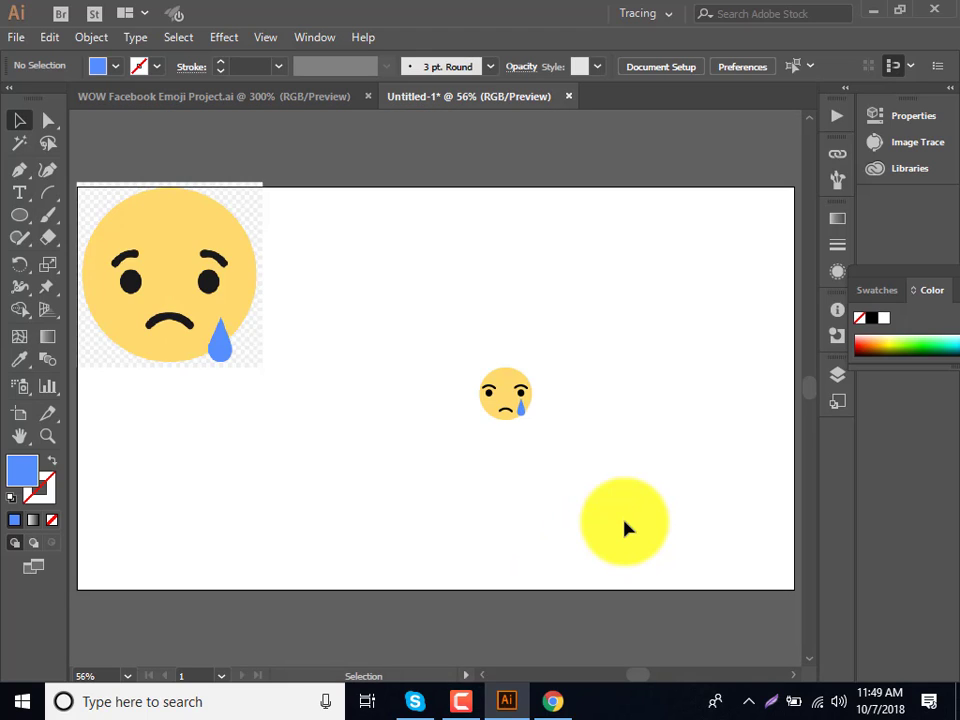
Step: Delete the reference emoji image and group all the drawn emoji shapes
{"action": "left_click", "coordinate": [222, 290]}
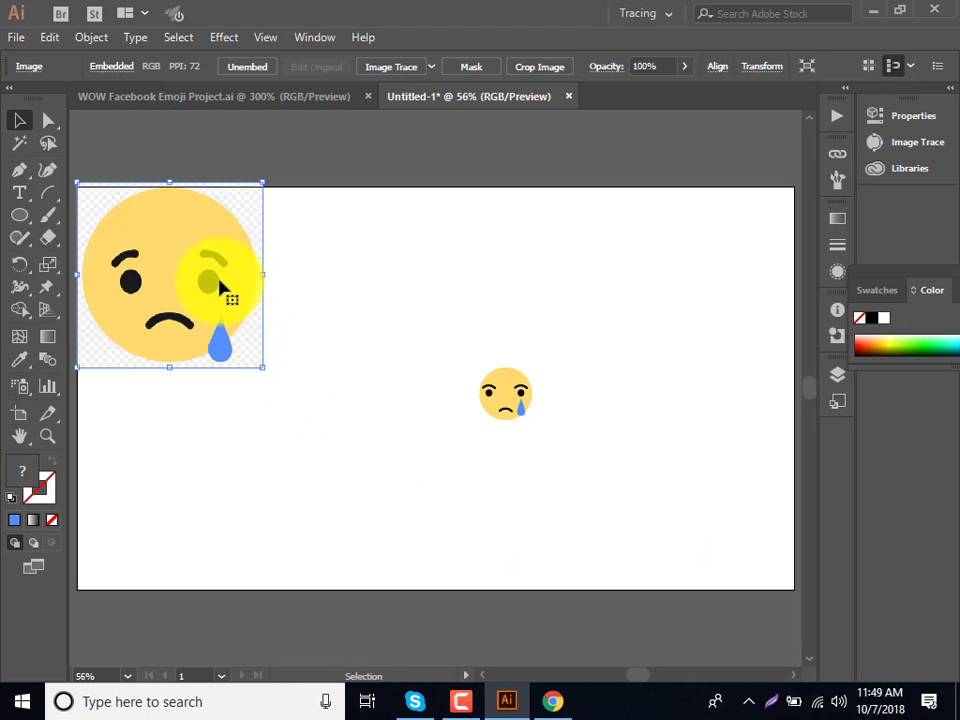
{"action": "key", "text": "Delete"}
{"action": "left_click_drag", "start_coordinate": [416, 358], "coordinate": [553, 438]}
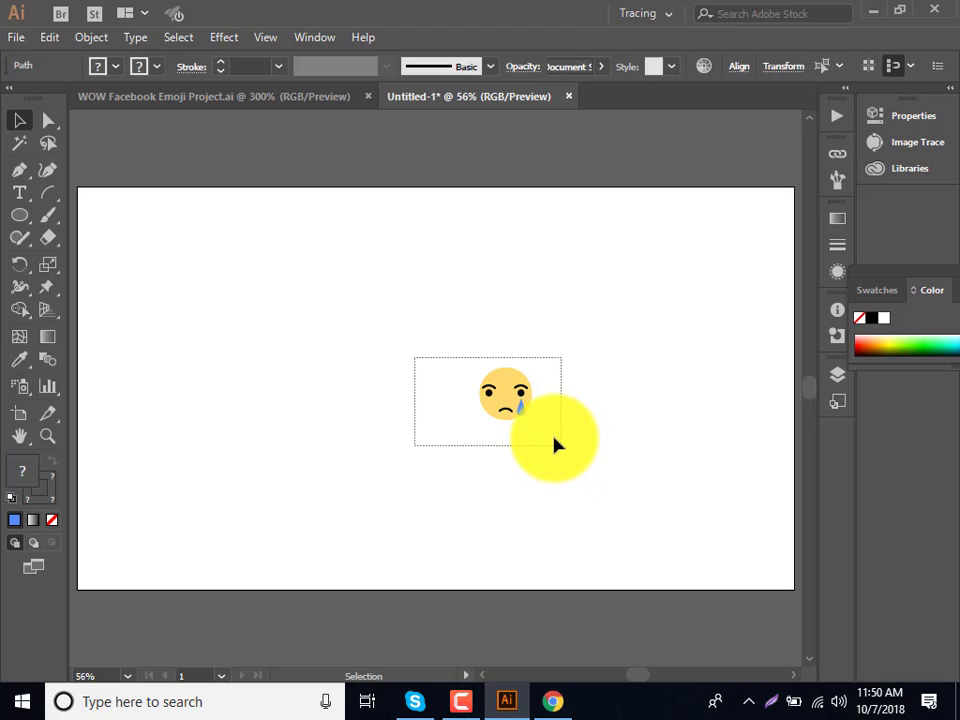
{"action": "key", "text": "a"}
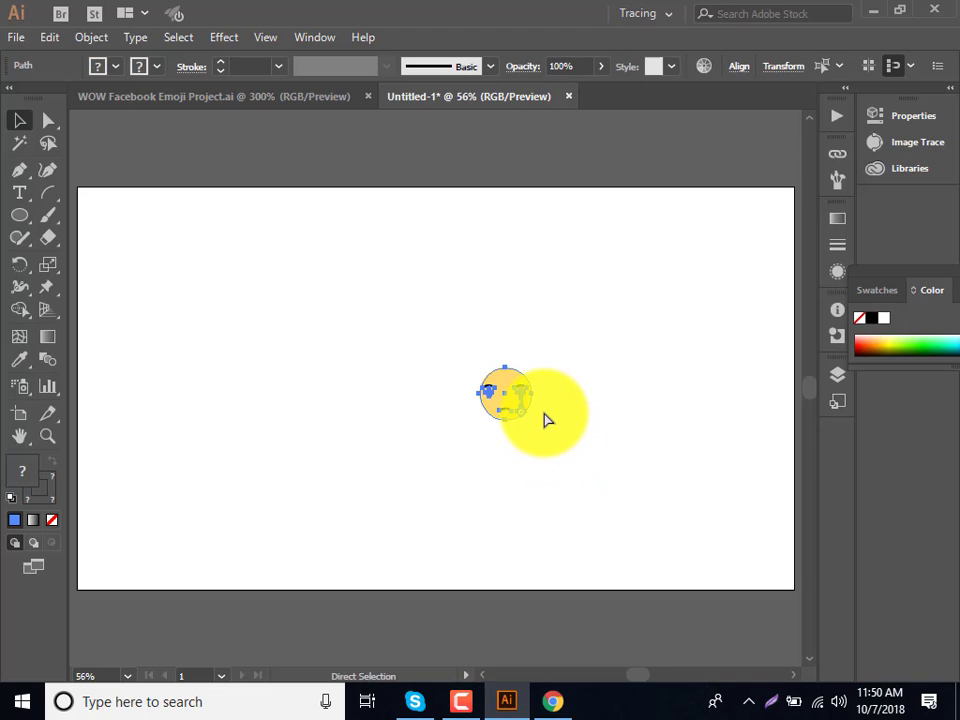
{"action": "key", "text": "v"}
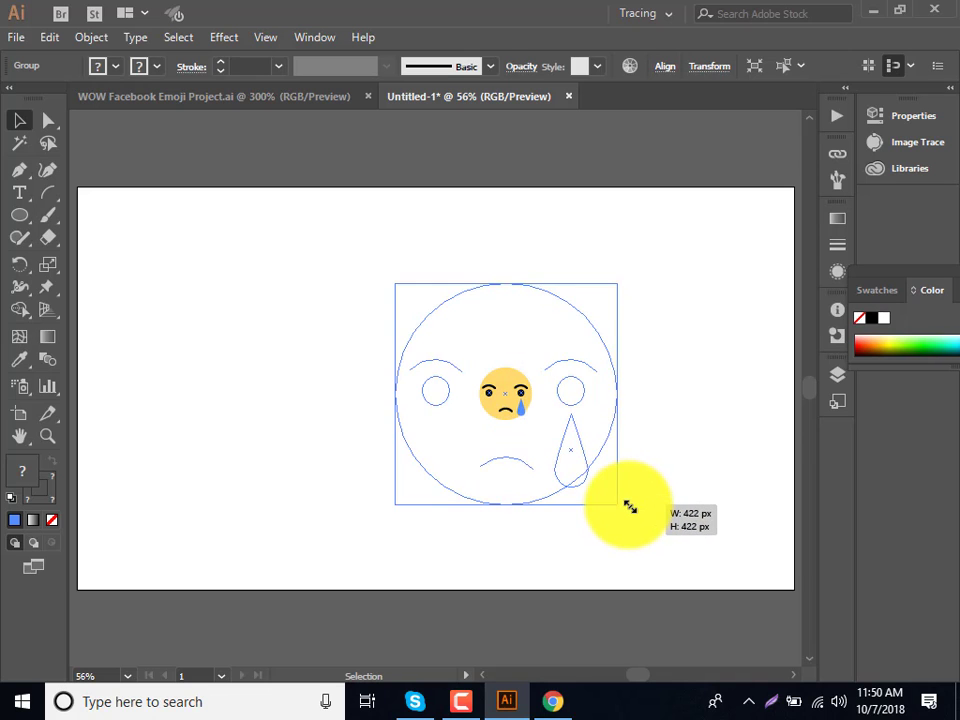
Step: Scale the grouped emoji up to about 422 px and move it up and left
{"action": "left_click_drag", "start_coordinate": [537, 425], "coordinate": [618, 508]}
{"action": "left_click", "coordinate": [658, 499]}
{"action": "left_click_drag", "start_coordinate": [529, 401], "coordinate": [444, 359]}
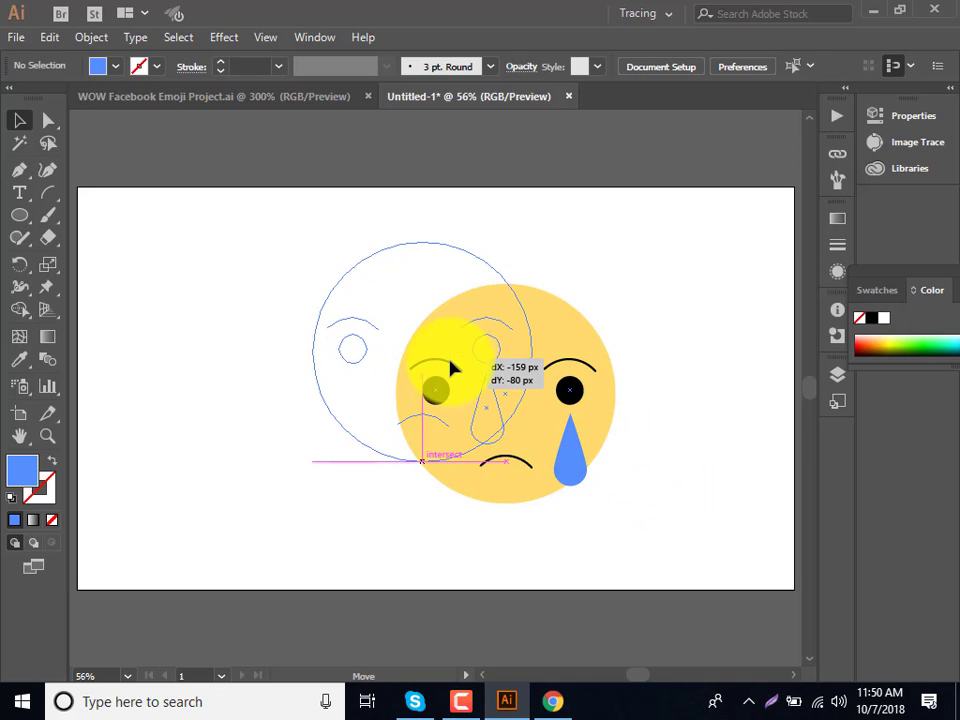
{"action": "left_click", "coordinate": [568, 543]}
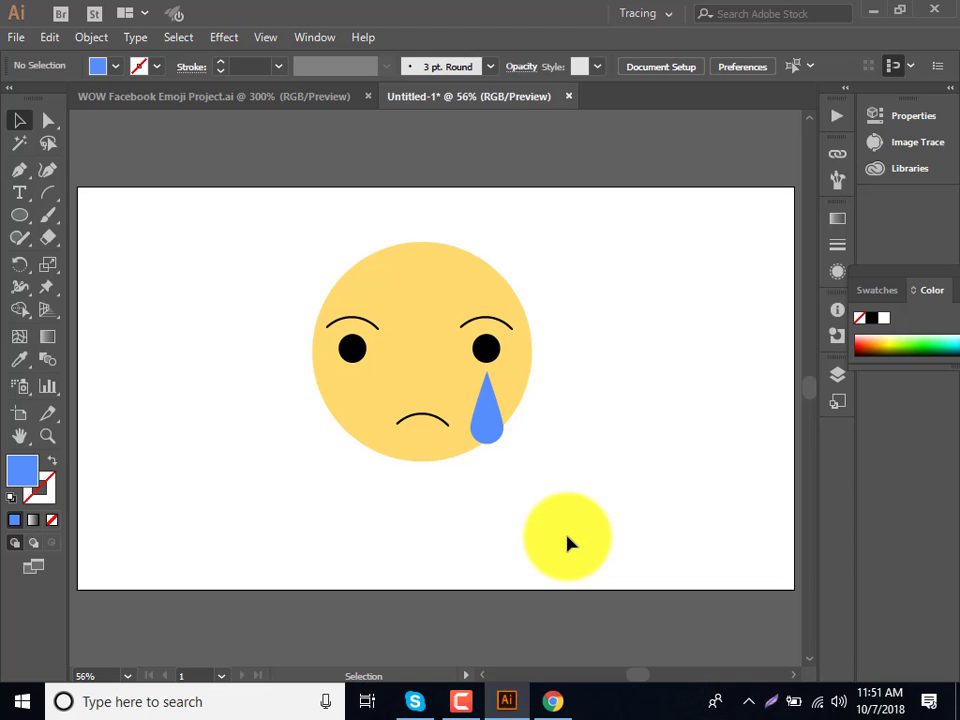
Step: Search Google for 'facebook emoji' from the Chrome address bar
{"action": "left_click", "coordinate": [549, 700]}
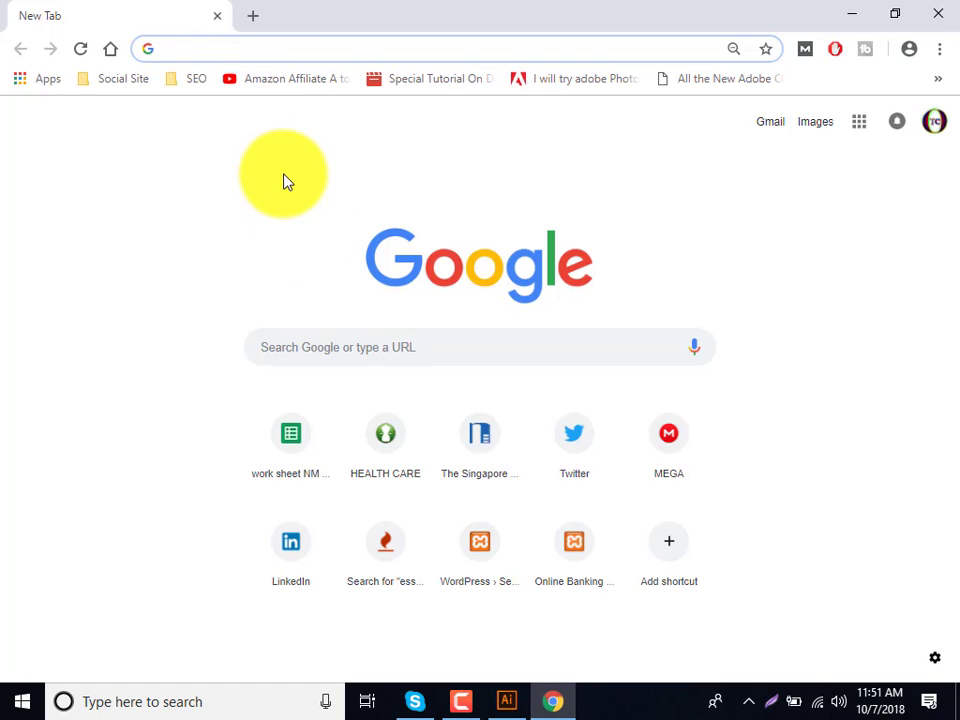
{"action": "type", "text": "fac"}
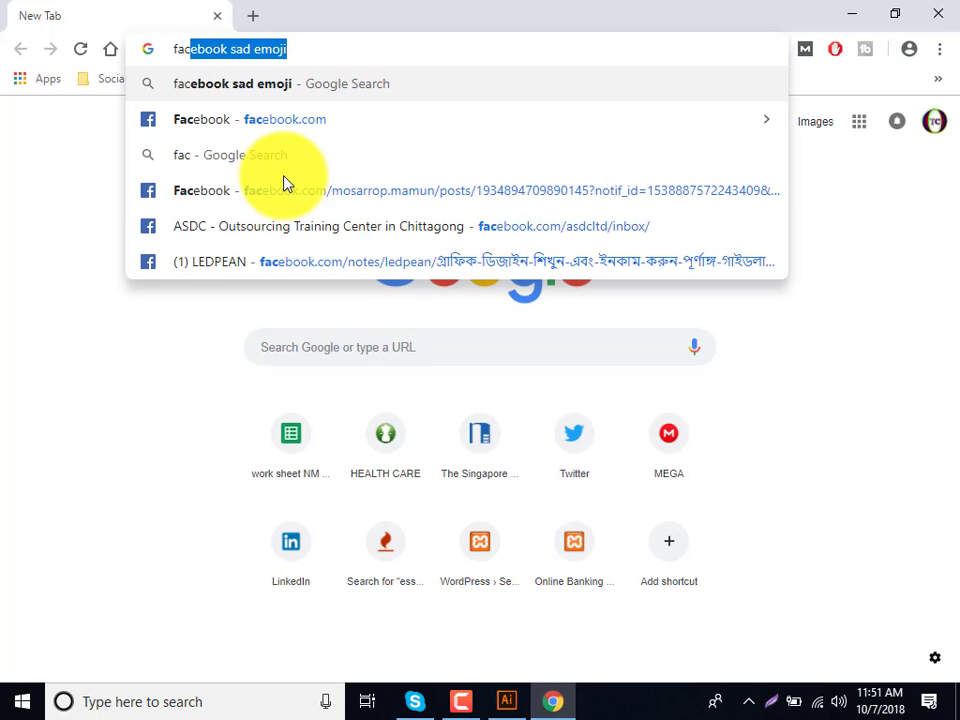
{"action": "type", "text": "e"}
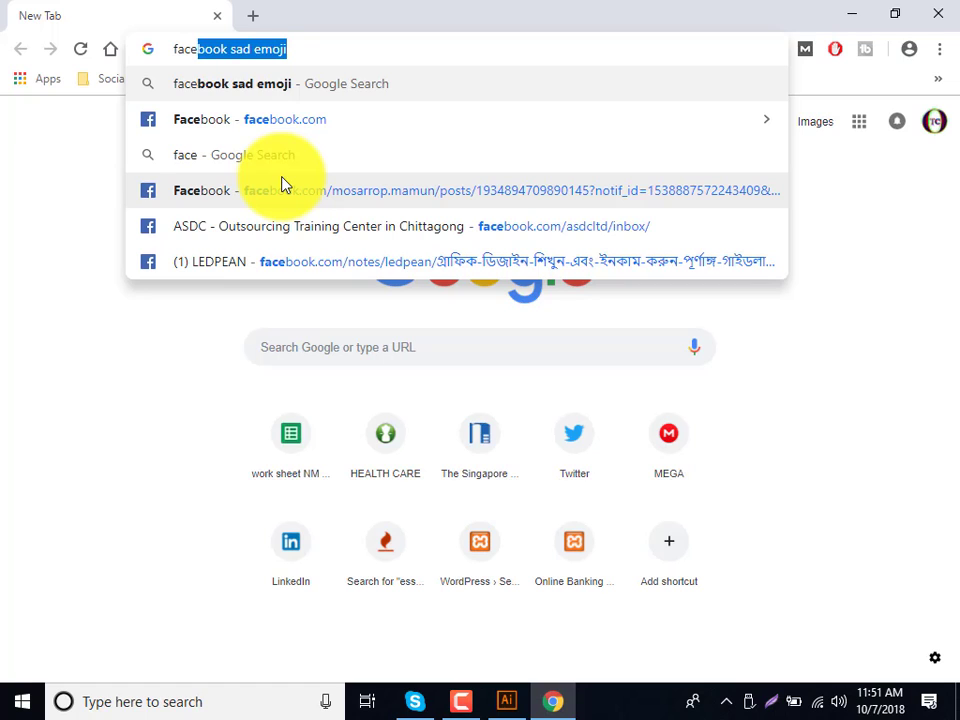
{"action": "type", "text": "book "}
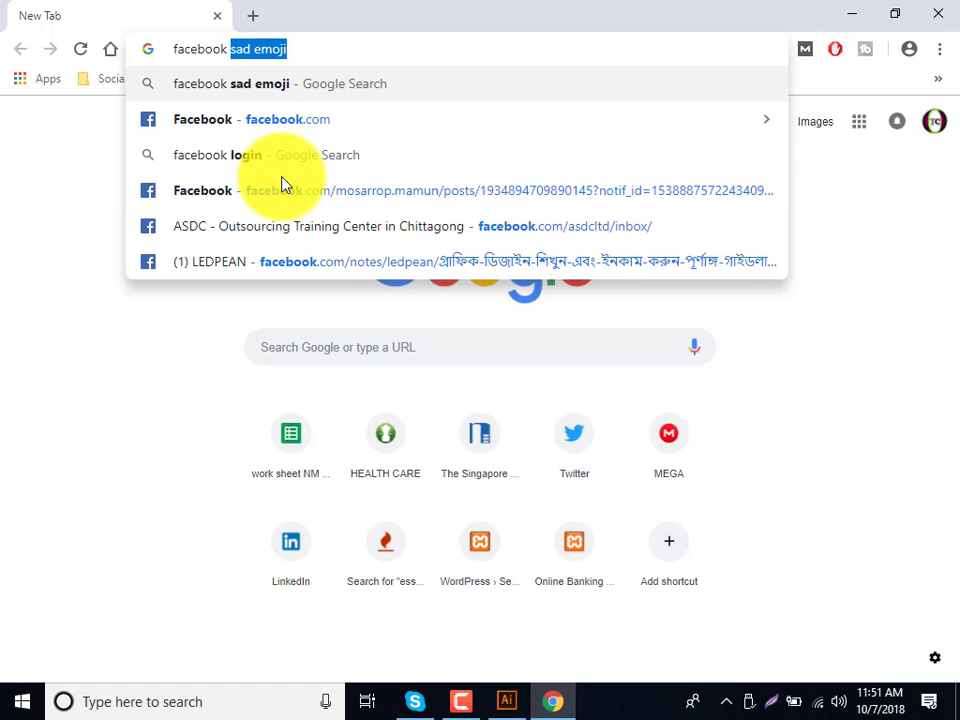
{"action": "type", "text": "e"}
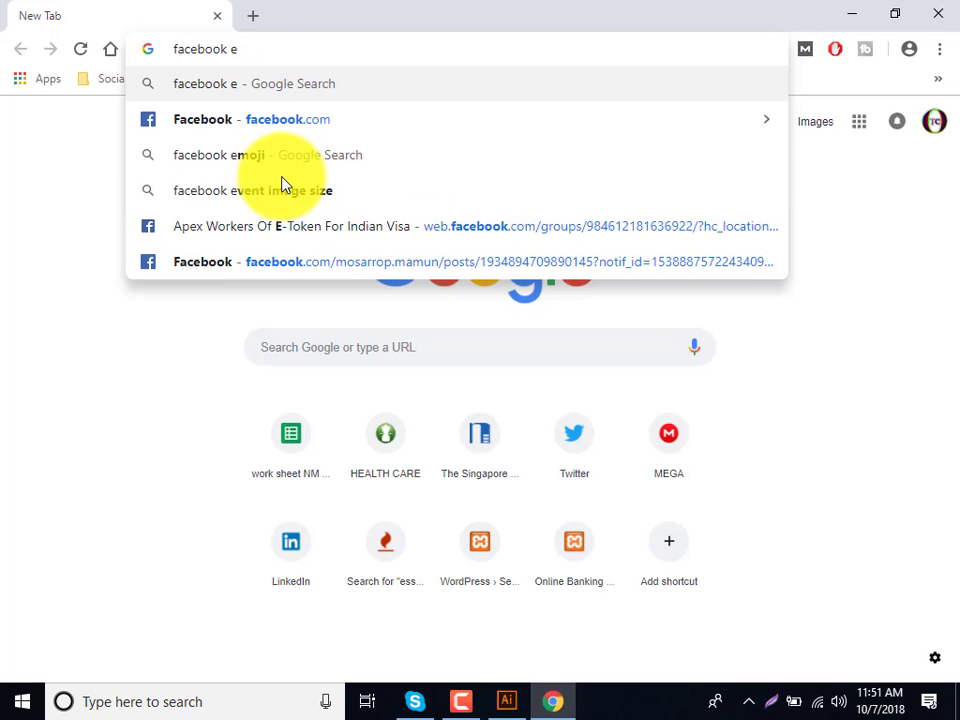
{"action": "type", "text": "moji"}
{"action": "key", "text": "Return"}
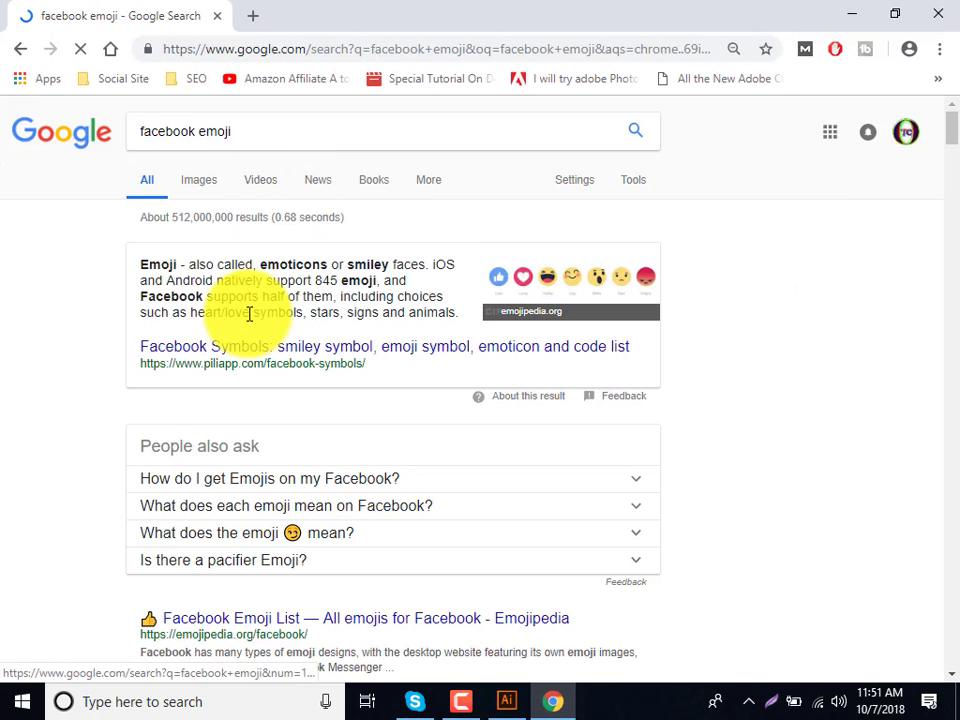
Step: Show image results and open the emojipedia 'Facebook Completes Emoji Update' page in a new tab
{"action": "left_click", "coordinate": [197, 190]}
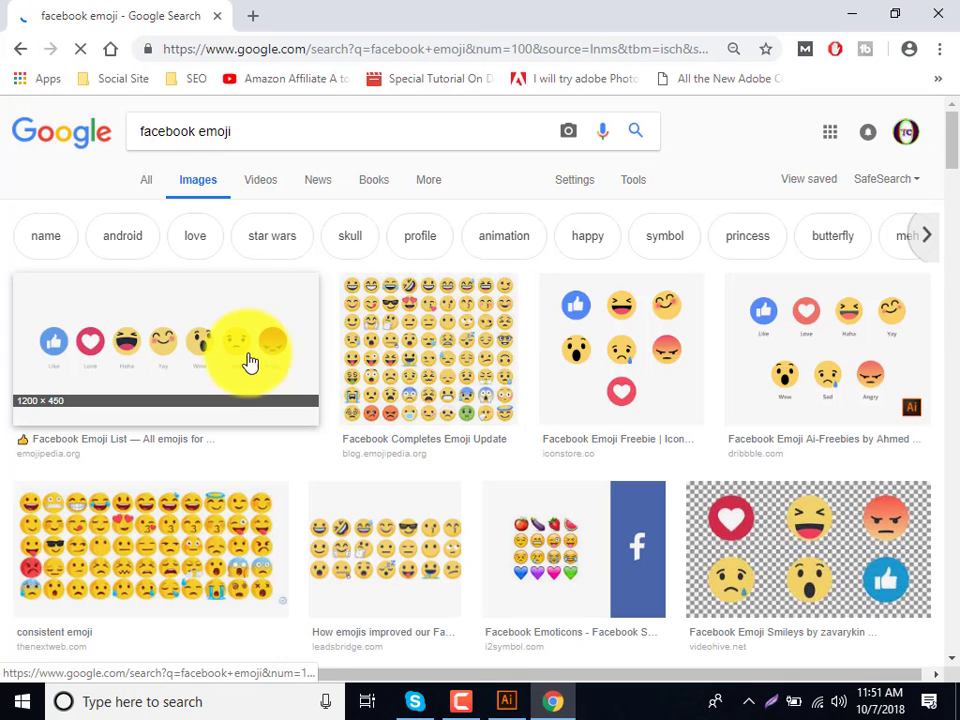
{"action": "left_click", "coordinate": [245, 367]}
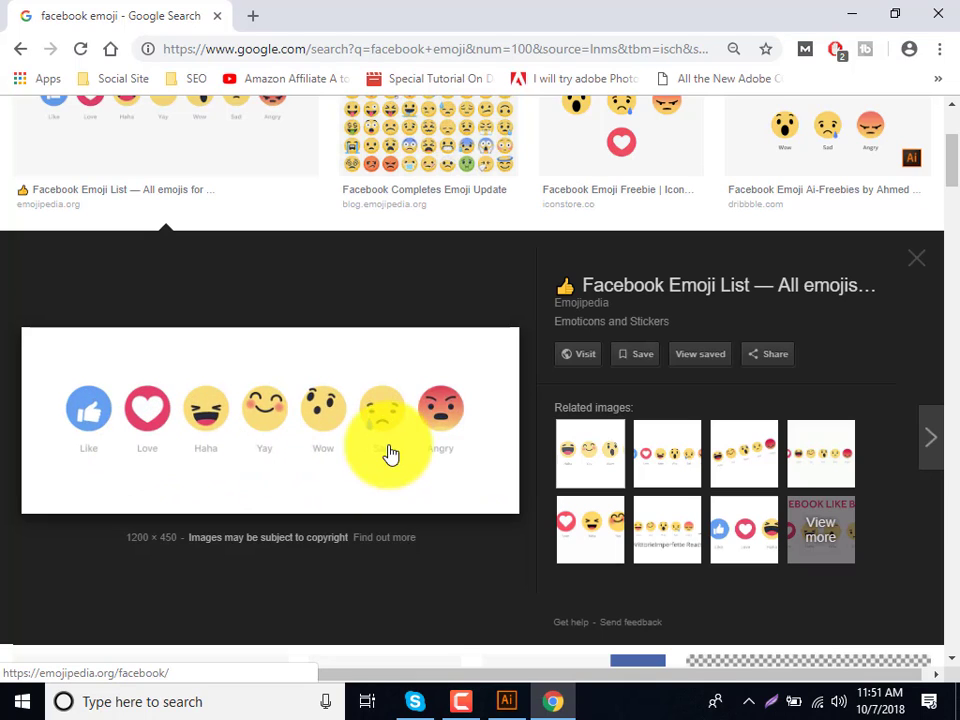
{"action": "left_click", "coordinate": [407, 195]}
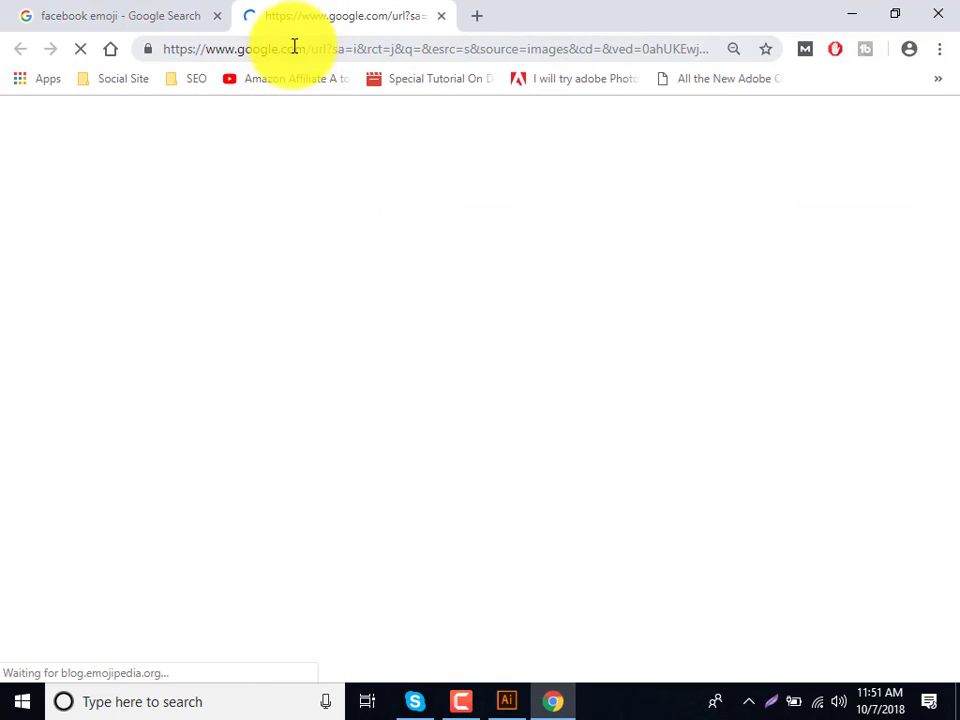
{"action": "left_click", "coordinate": [170, 9]}
Step: Preview several more Facebook emoji reference images, then view the emojipedia article tab
{"action": "left_click", "coordinate": [414, 161]}
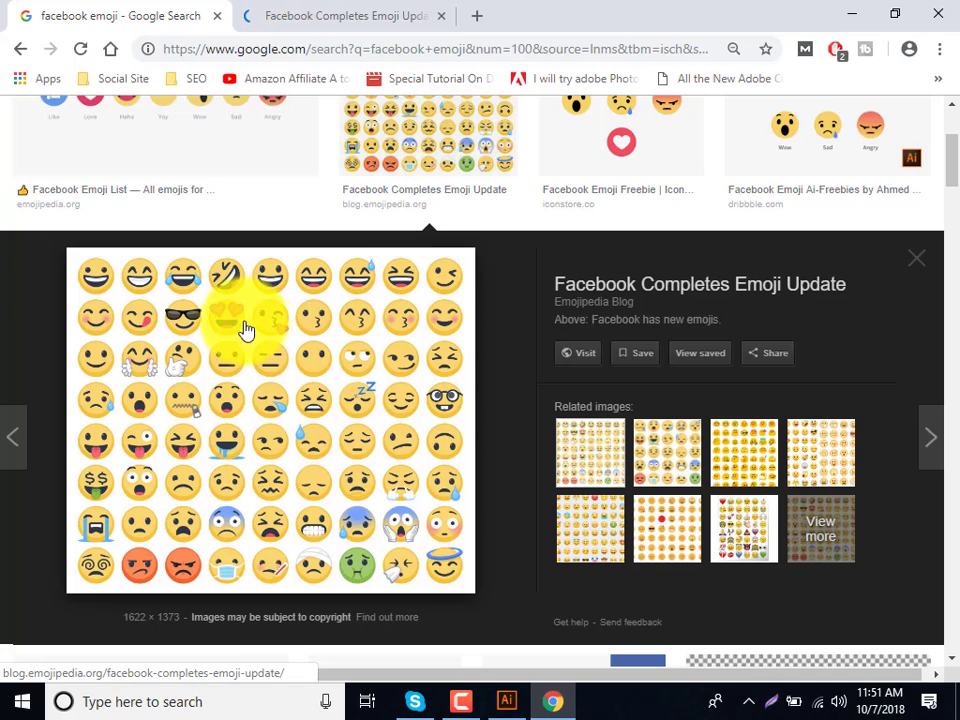
{"action": "left_click", "coordinate": [621, 138]}
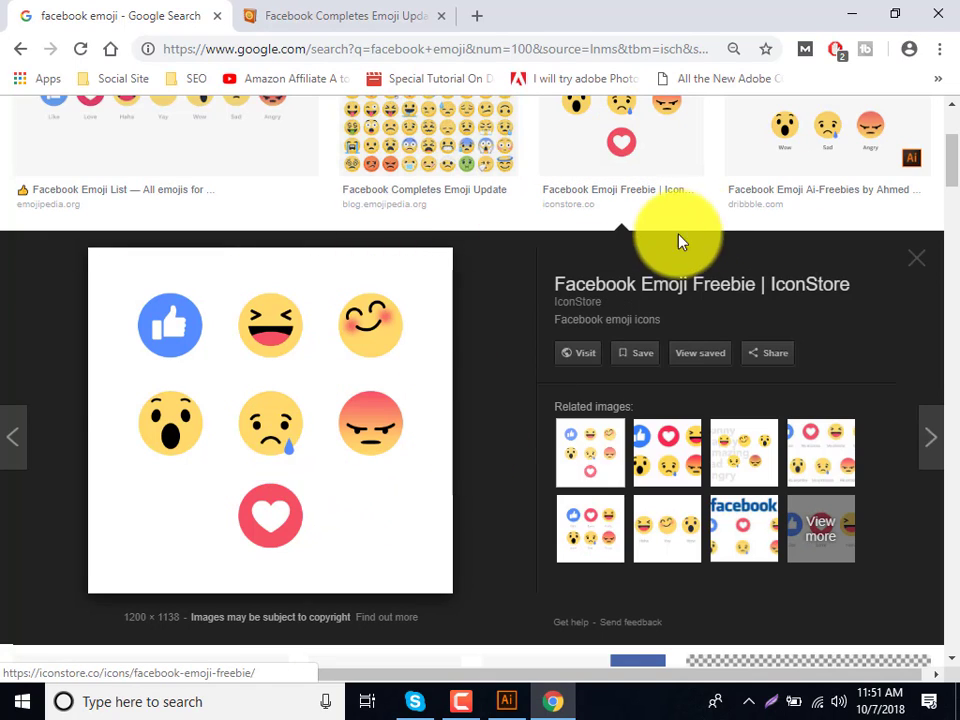
{"action": "left_click", "coordinate": [804, 176]}
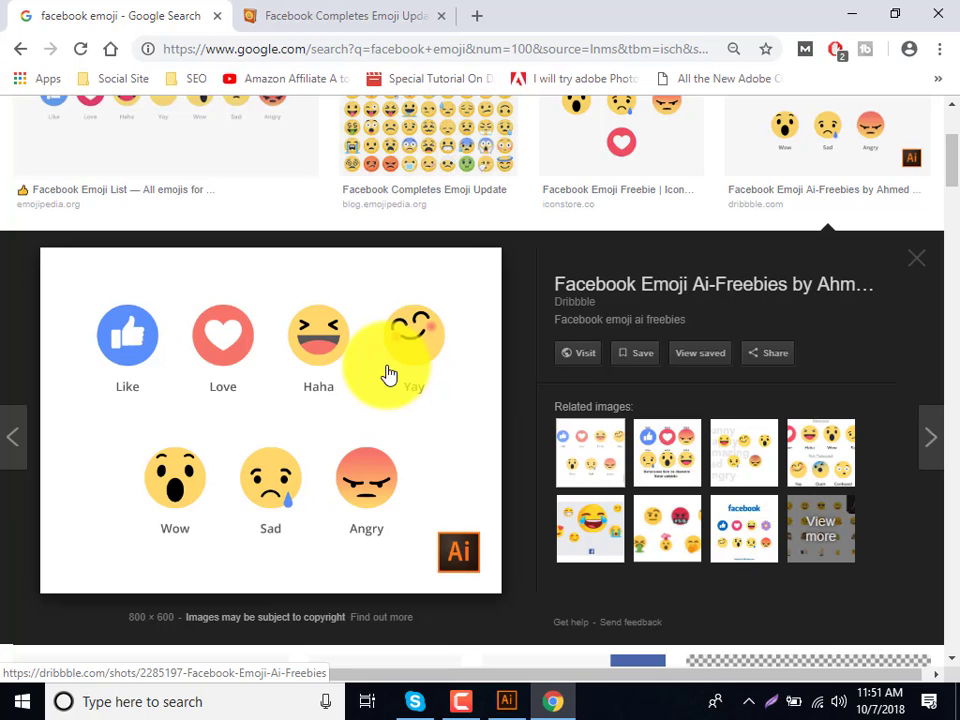
{"action": "scroll", "coordinate": [405, 430], "scroll_direction": "down", "scroll_amount": 2}
{"action": "scroll", "coordinate": [171, 444], "scroll_direction": "down", "scroll_amount": 1}
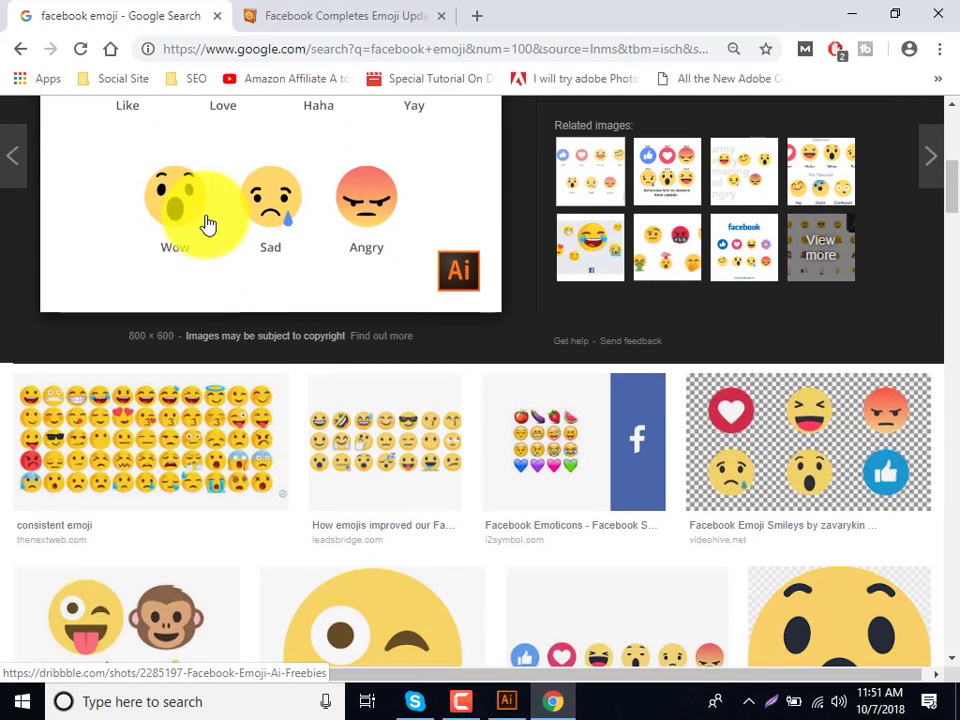
{"action": "scroll", "coordinate": [354, 279], "scroll_direction": "down", "scroll_amount": 4}
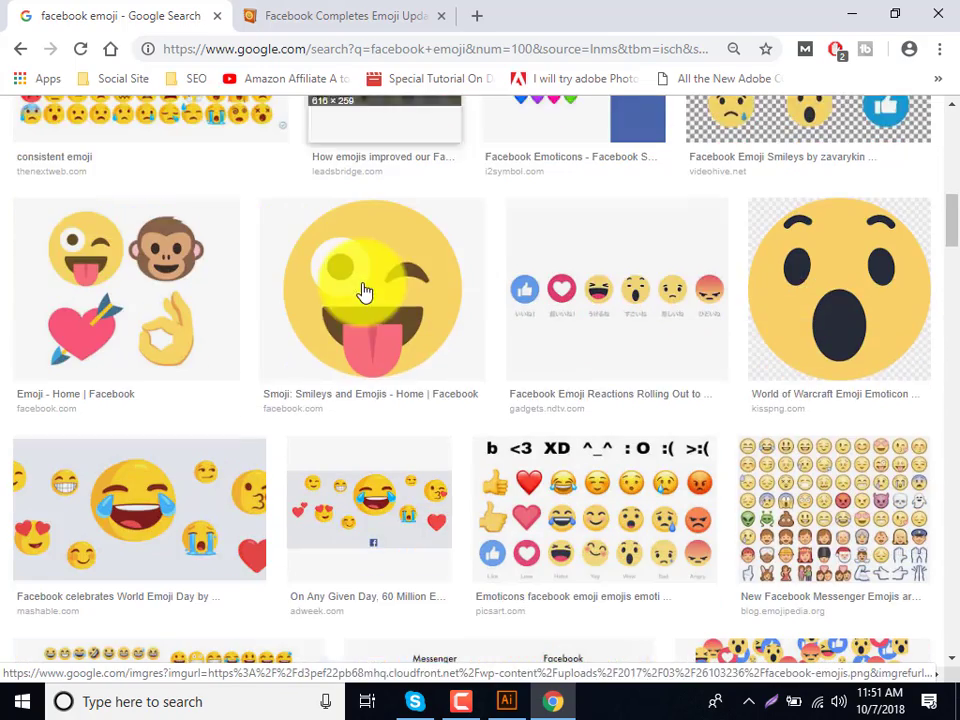
{"action": "scroll", "coordinate": [364, 310], "scroll_direction": "down", "scroll_amount": 3}
{"action": "left_click", "coordinate": [335, 212]}
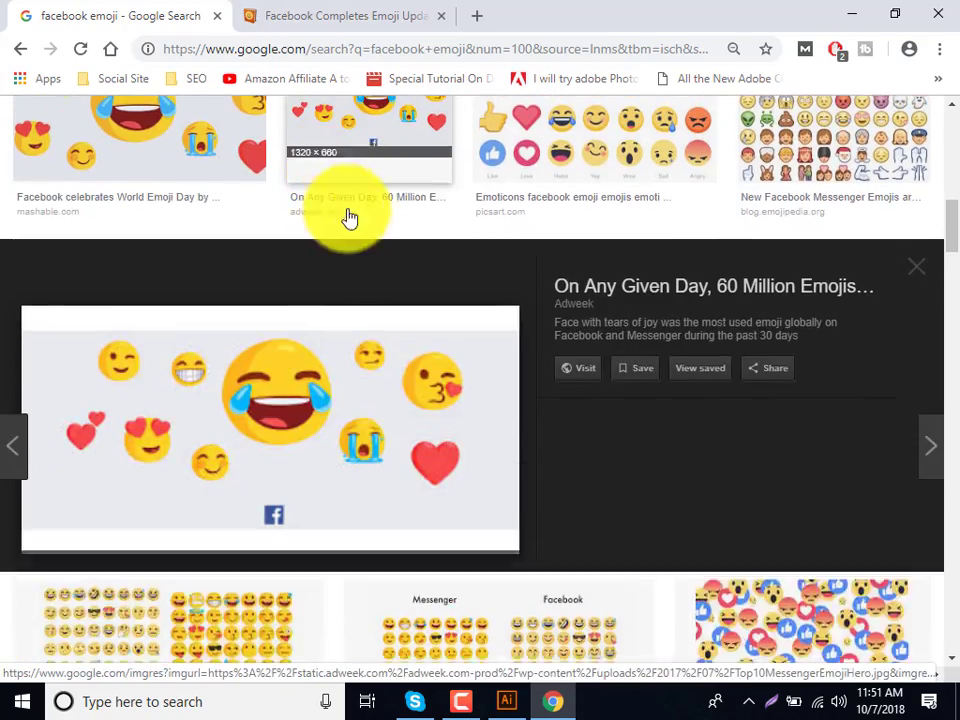
{"action": "left_click", "coordinate": [574, 158]}
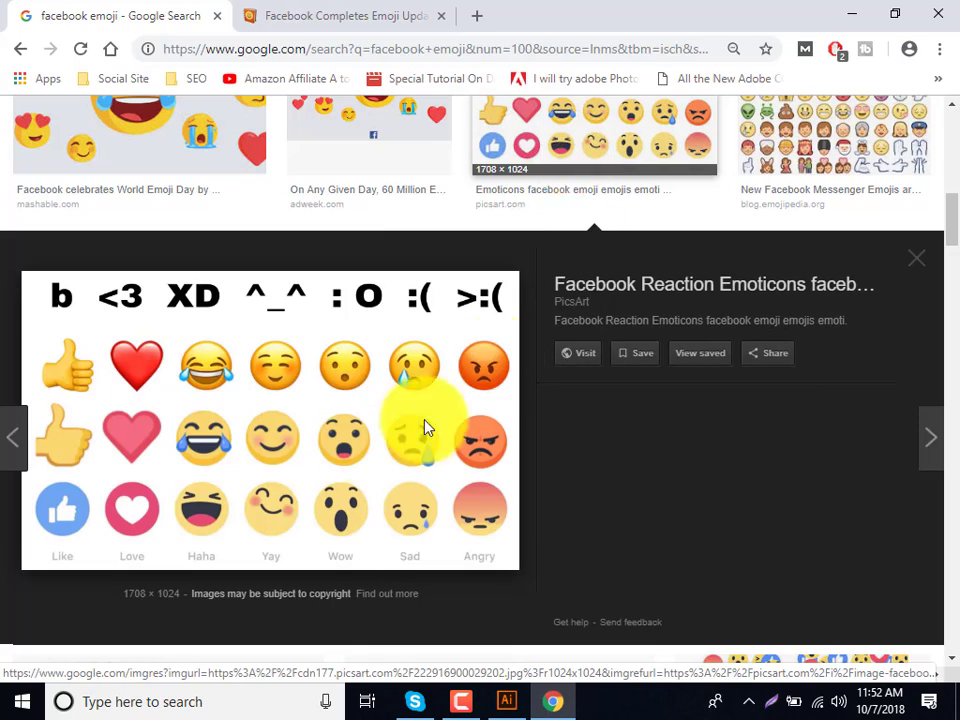
{"action": "scroll", "coordinate": [780, 353], "scroll_direction": "up", "scroll_amount": 2}
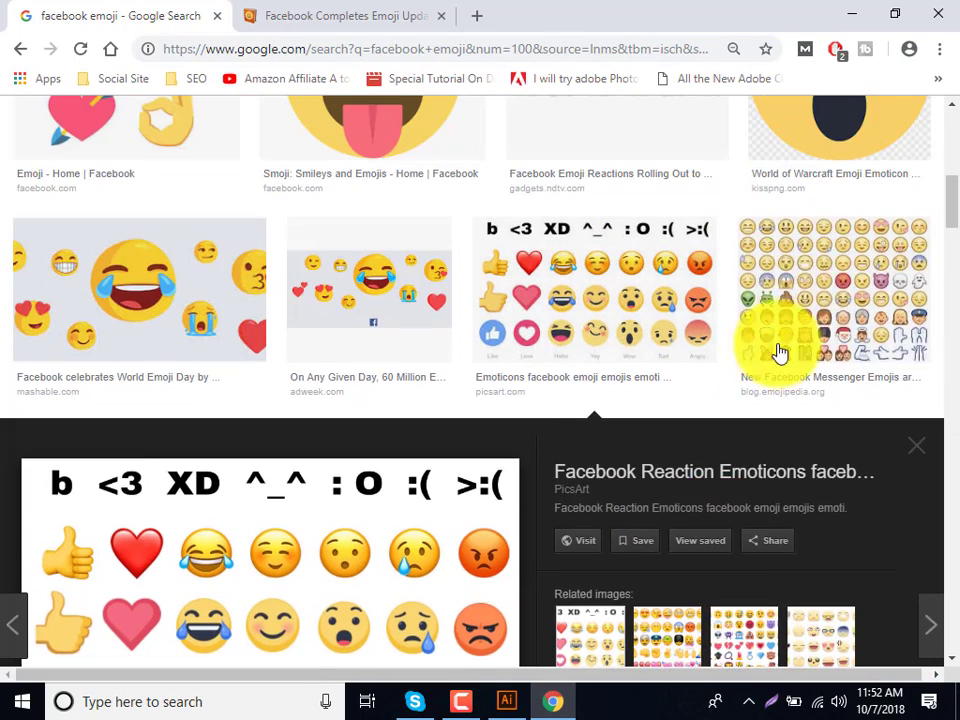
{"action": "left_click", "coordinate": [780, 353]}
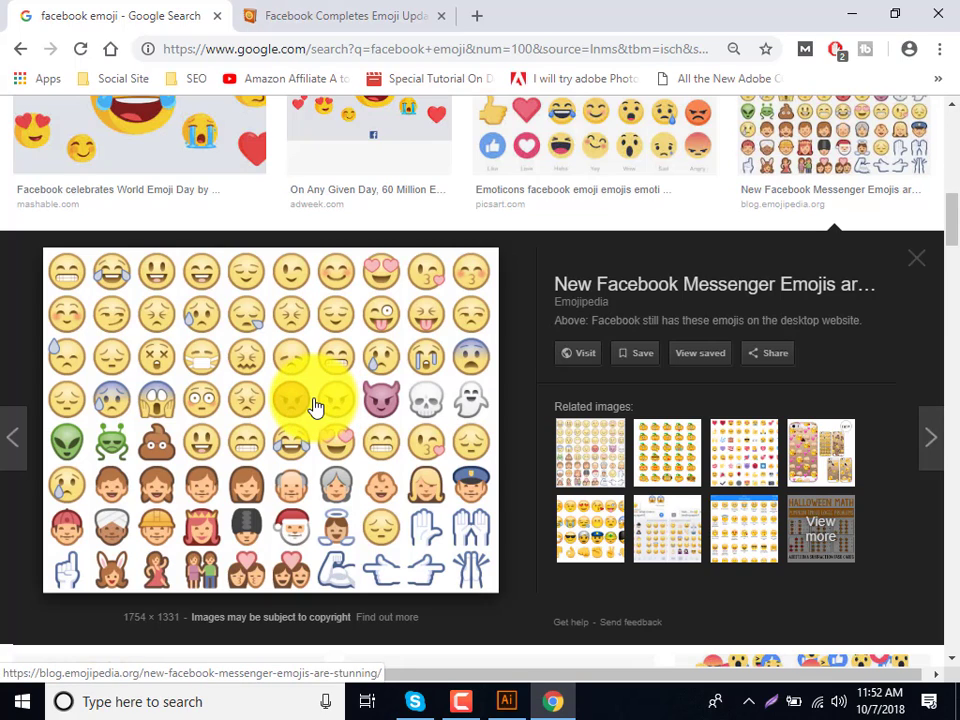
{"action": "left_click", "coordinate": [349, 11]}
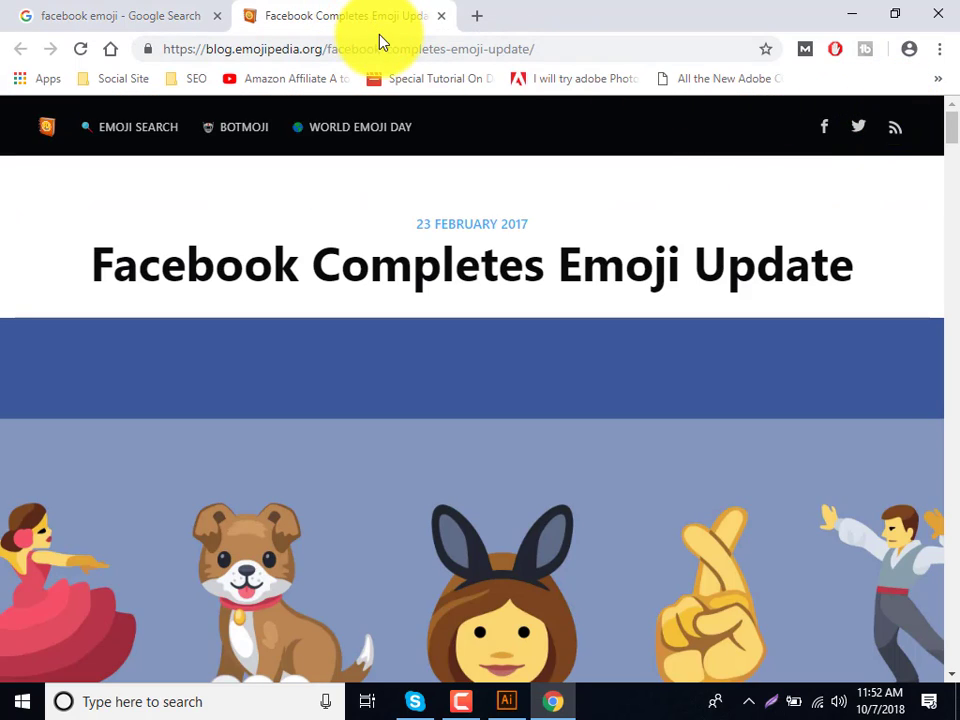
Step: Load youtube.com and go to the account's own channel page
{"action": "left_click", "coordinate": [373, 45]}
{"action": "type", "text": "youtube.com"}
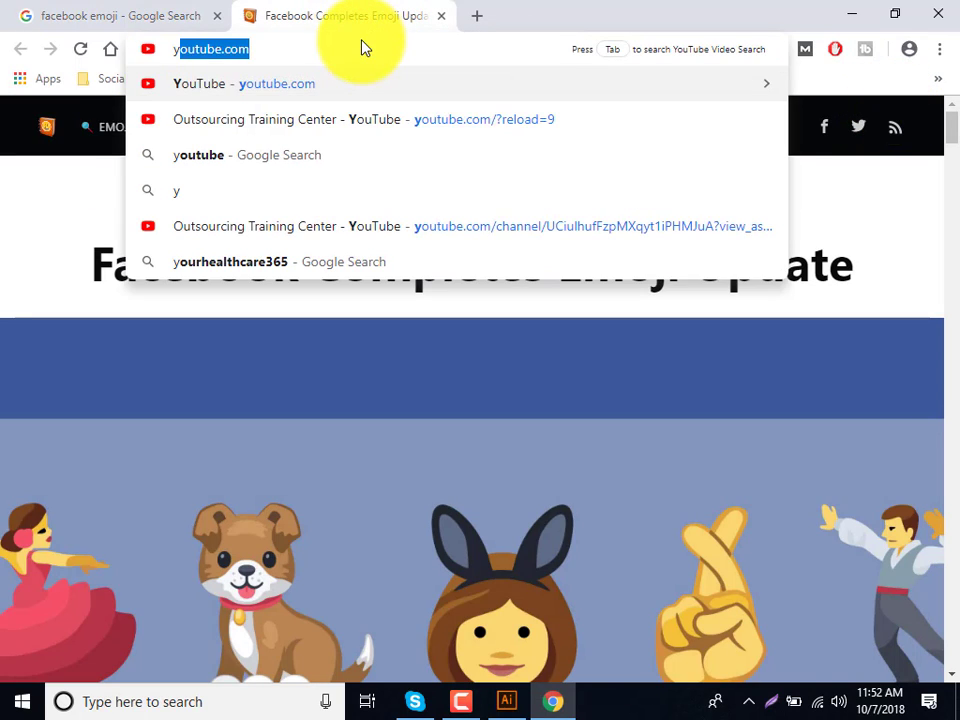
{"action": "key", "text": "Return"}
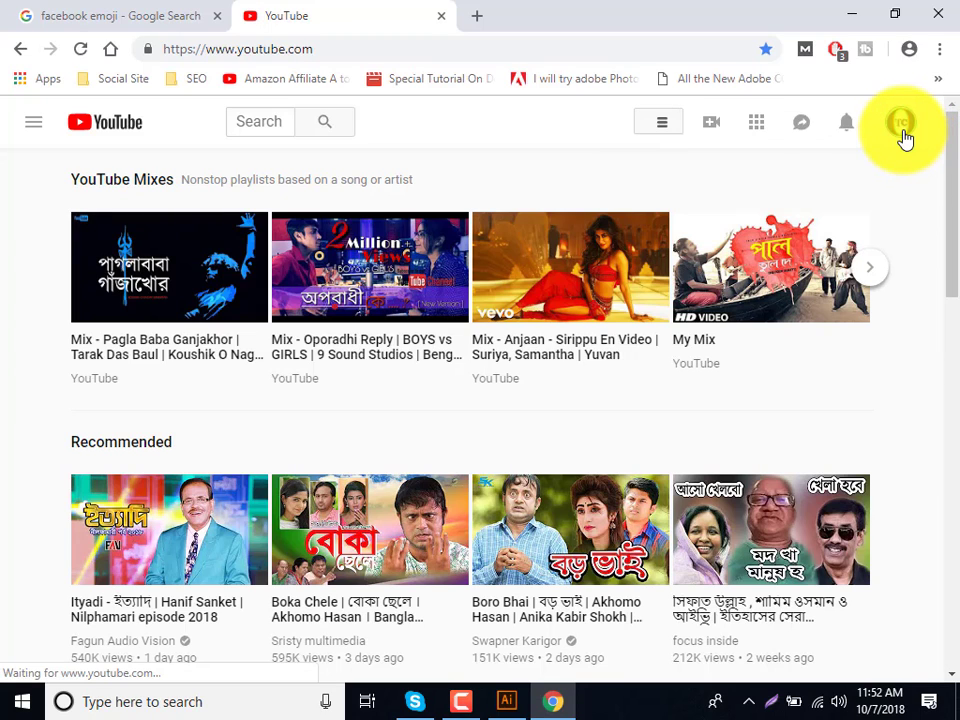
{"action": "left_click", "coordinate": [902, 130]}
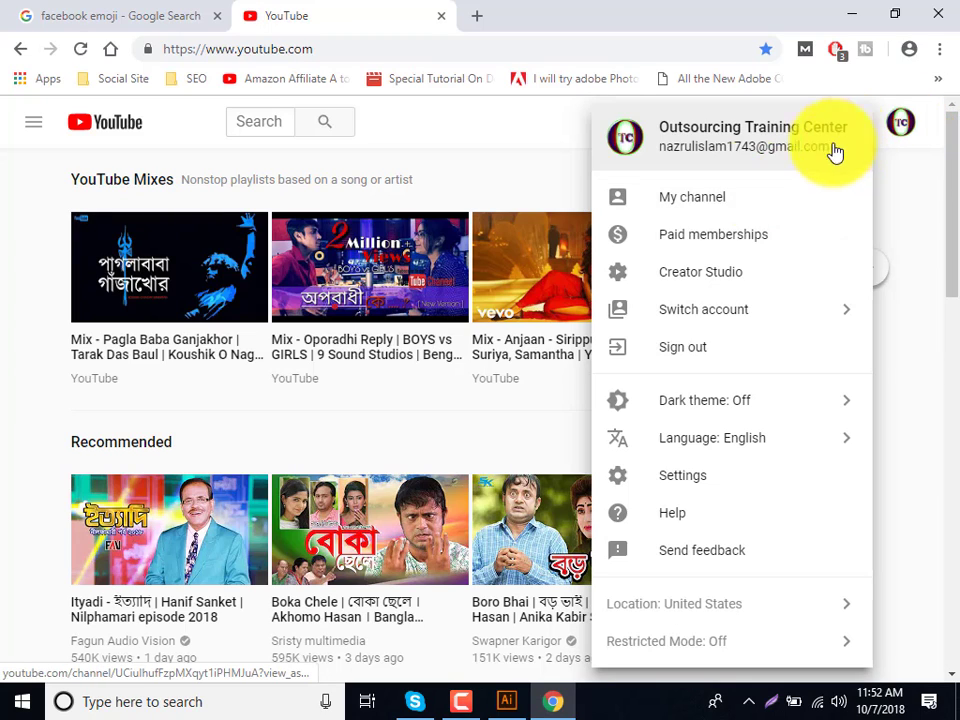
{"action": "left_click", "coordinate": [679, 218]}
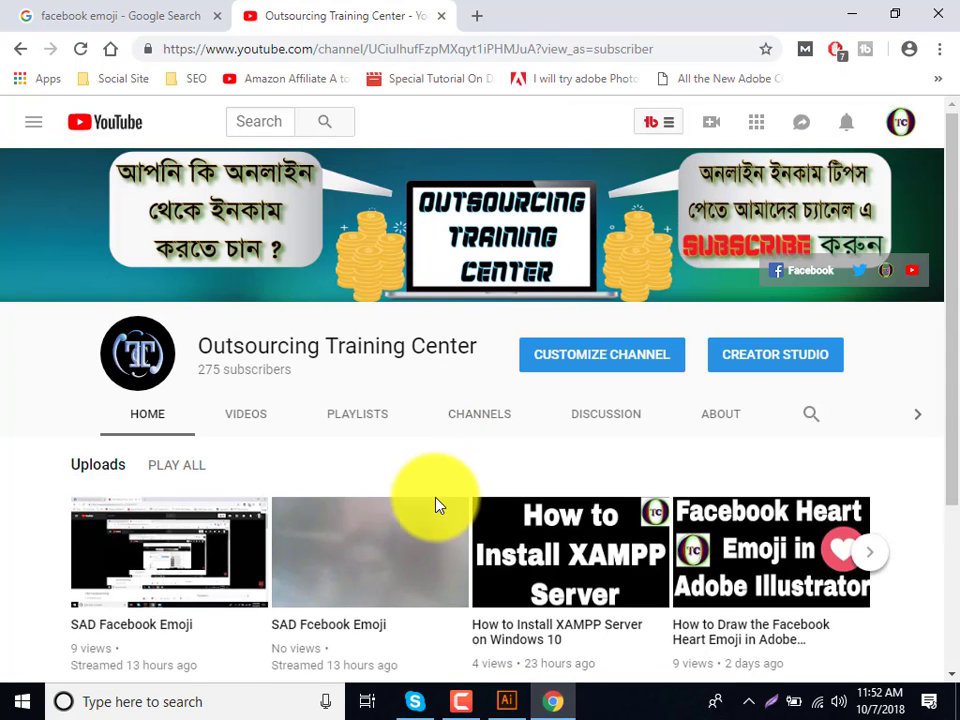
Step: Open the channel's Illustrator playlist, pause its first video and browse the emoji tutorial list
{"action": "scroll", "coordinate": [316, 366], "scroll_direction": "down", "scroll_amount": 1}
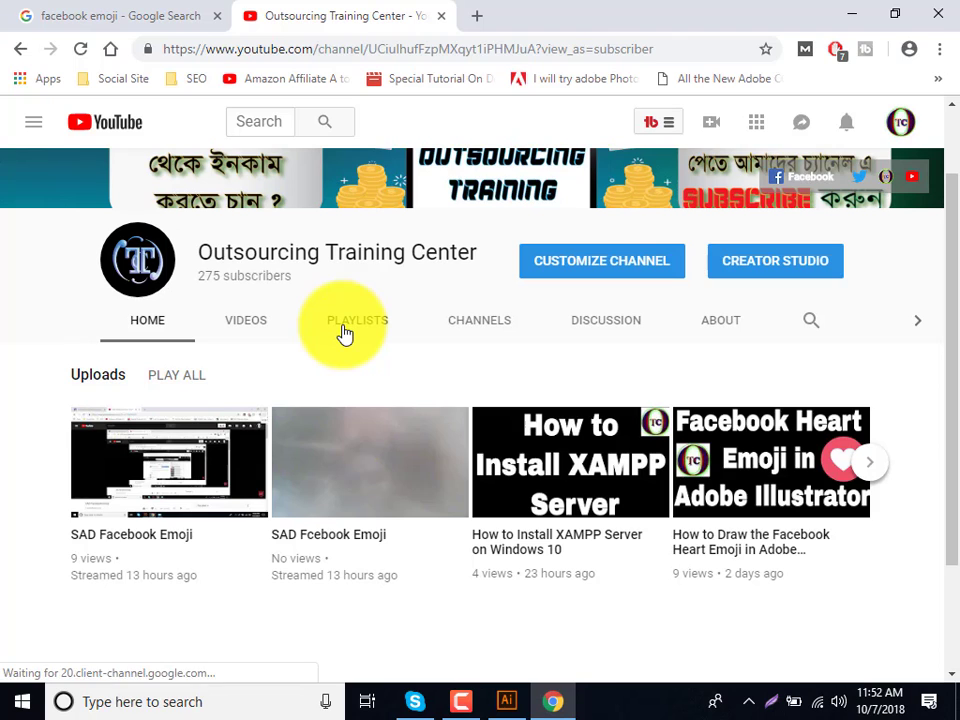
{"action": "left_click", "coordinate": [344, 325]}
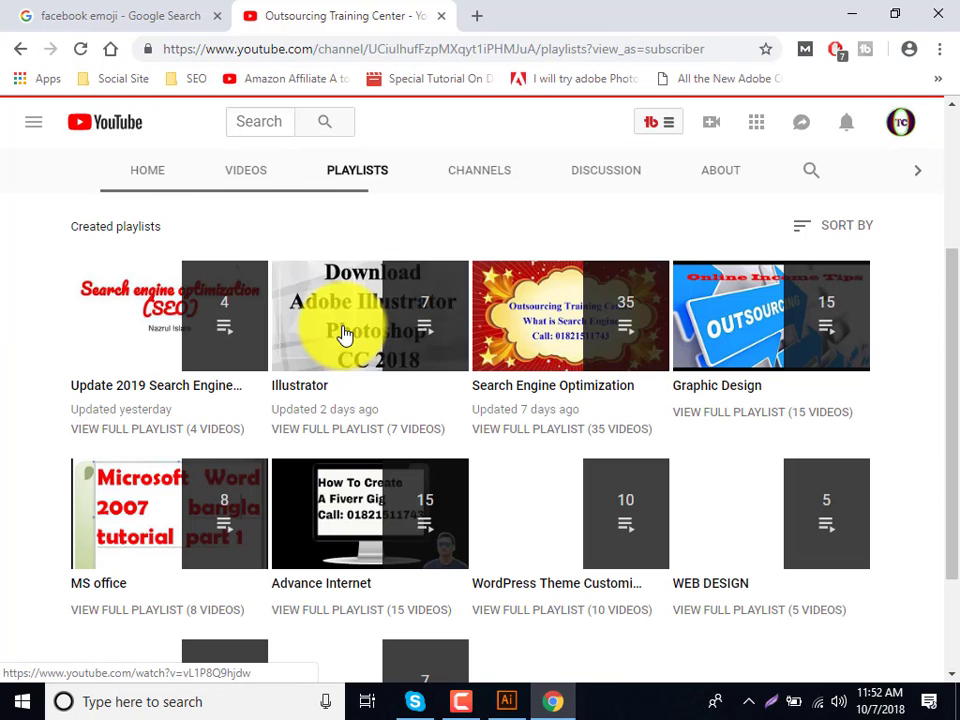
{"action": "left_click", "coordinate": [332, 381]}
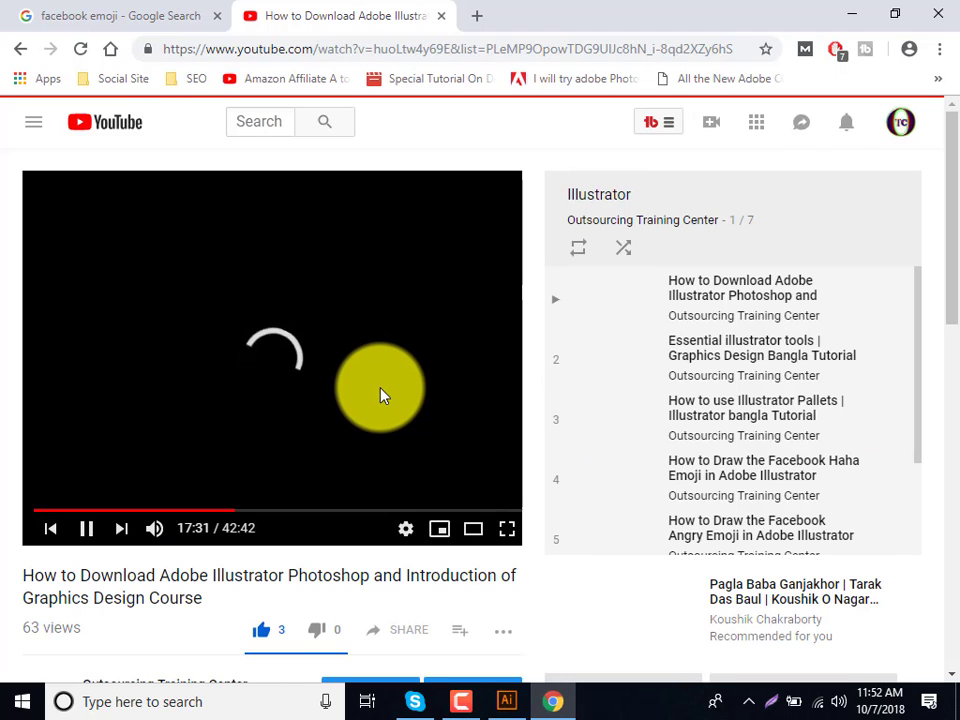
{"action": "left_click", "coordinate": [380, 395]}
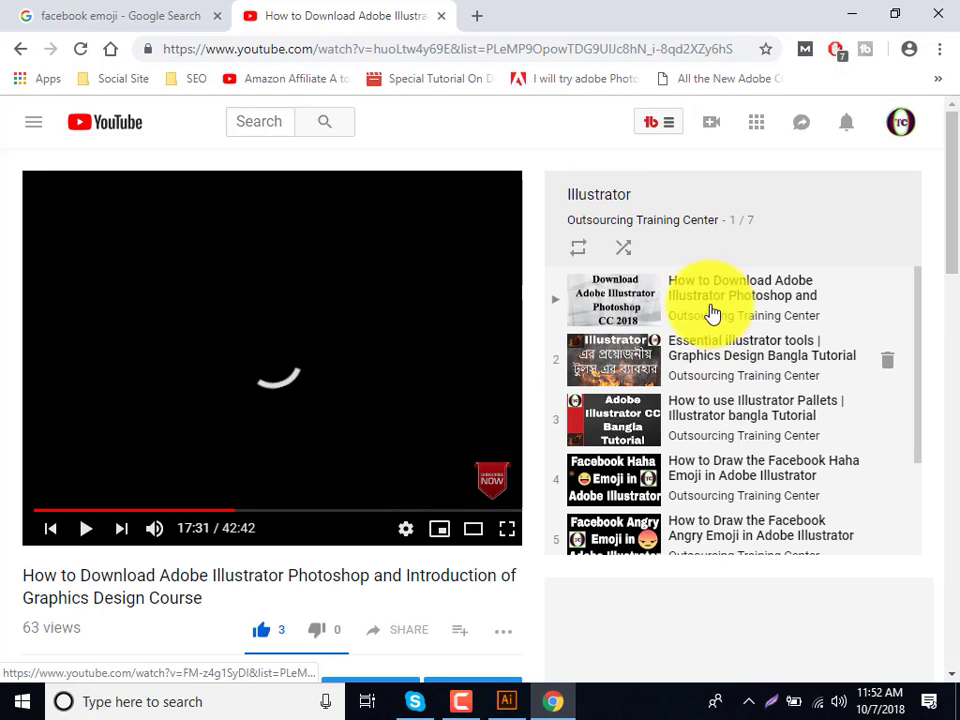
{"action": "scroll", "coordinate": [697, 385], "scroll_direction": "down", "scroll_amount": 1}
{"action": "scroll", "coordinate": [663, 540], "scroll_direction": "down", "scroll_amount": 2}
{"action": "scroll", "coordinate": [680, 514], "scroll_direction": "down", "scroll_amount": 1}
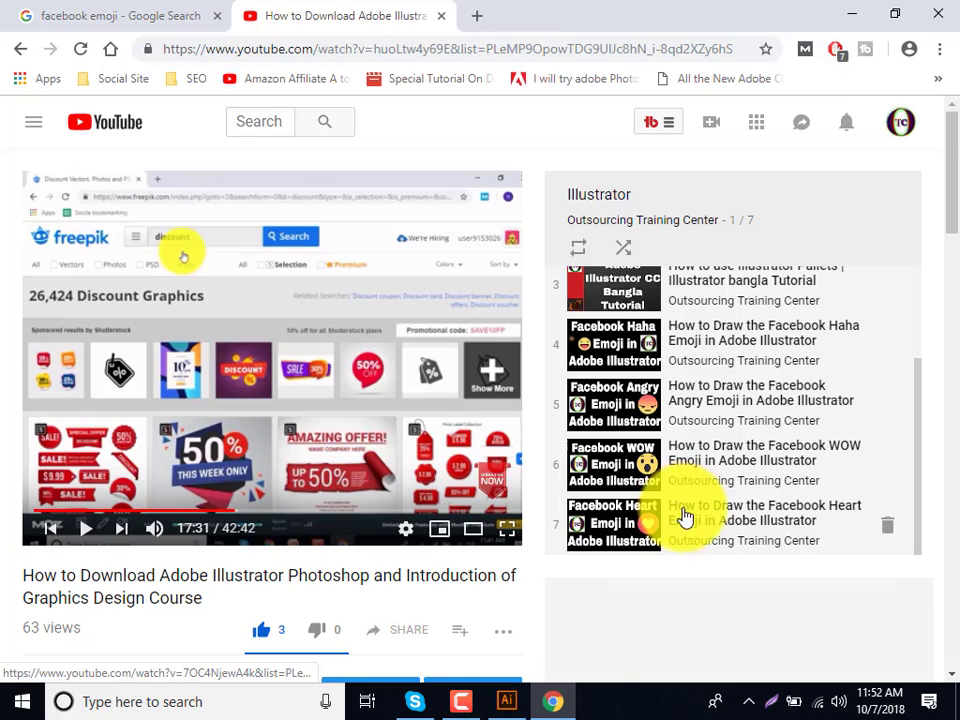
{"action": "scroll", "coordinate": [680, 505], "scroll_direction": "down", "scroll_amount": 2}
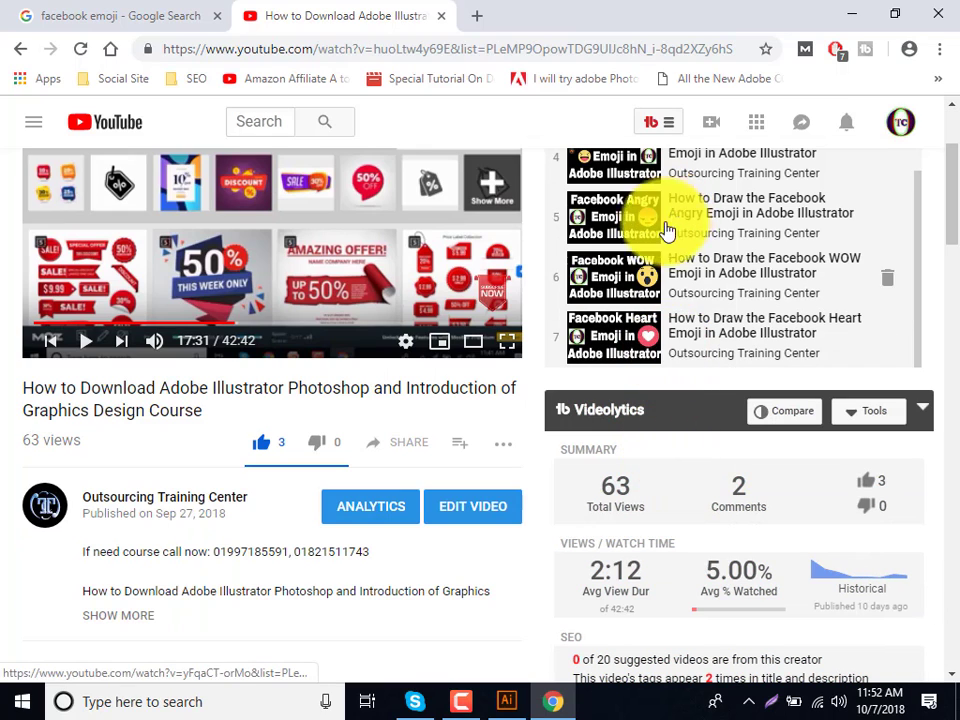
{"action": "scroll", "coordinate": [664, 298], "scroll_direction": "up", "scroll_amount": 1}
{"action": "scroll", "coordinate": [665, 298], "scroll_direction": "up", "scroll_amount": 1}
{"action": "scroll", "coordinate": [666, 305], "scroll_direction": "up", "scroll_amount": 1}
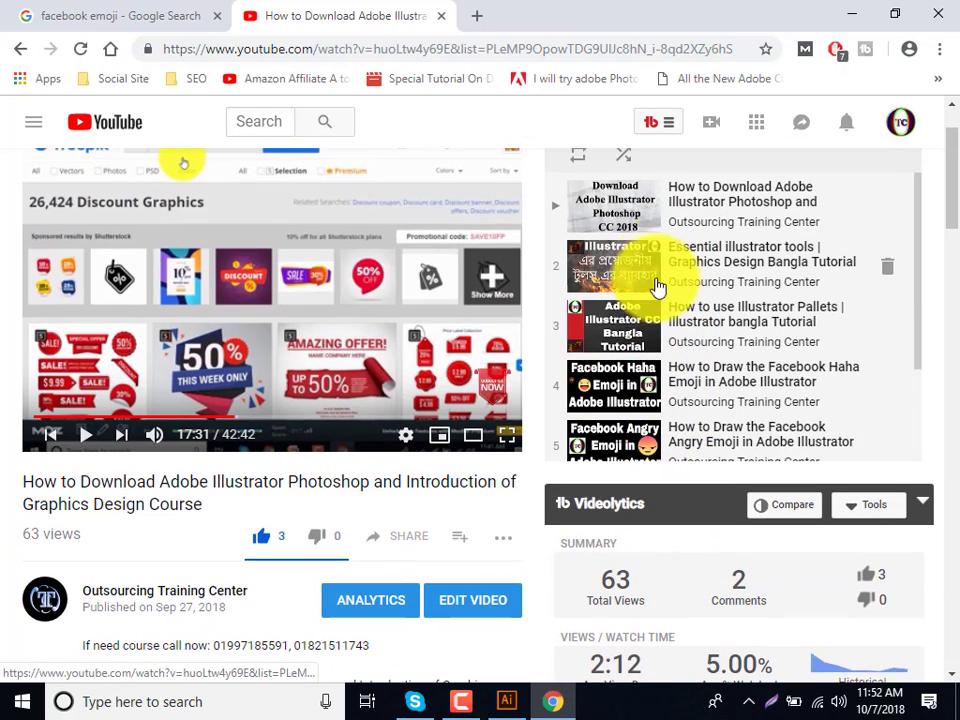
{"action": "scroll", "coordinate": [660, 405], "scroll_direction": "down", "scroll_amount": 2}
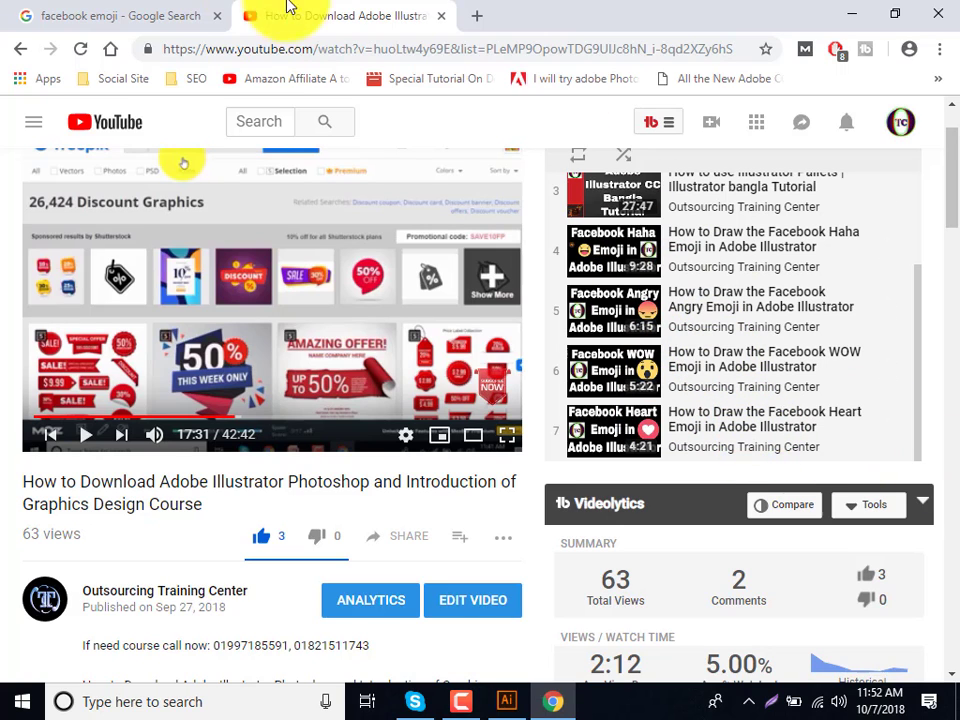
Step: Go back to the 'facebook emoji' image results and preview the Messenger vs Facebook emoji comparison
{"action": "left_click", "coordinate": [48, 12]}
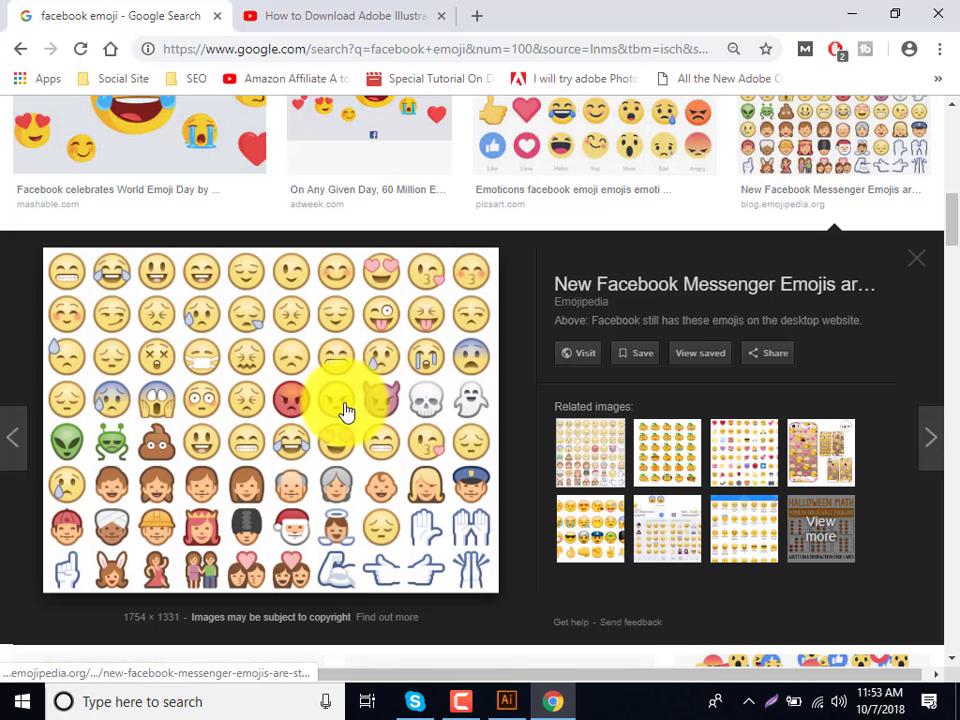
{"action": "scroll", "coordinate": [640, 340], "scroll_direction": "up", "scroll_amount": 3}
{"action": "scroll", "coordinate": [638, 320], "scroll_direction": "up", "scroll_amount": 3}
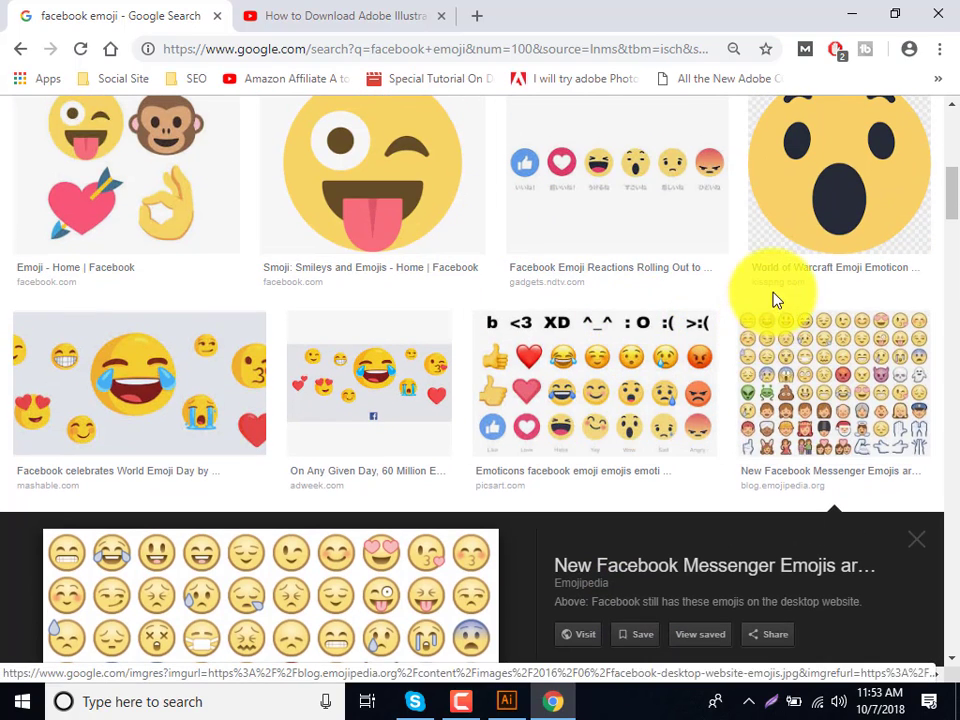
{"action": "scroll", "coordinate": [767, 351], "scroll_direction": "down", "scroll_amount": 1}
{"action": "scroll", "coordinate": [257, 546], "scroll_direction": "down", "scroll_amount": 3}
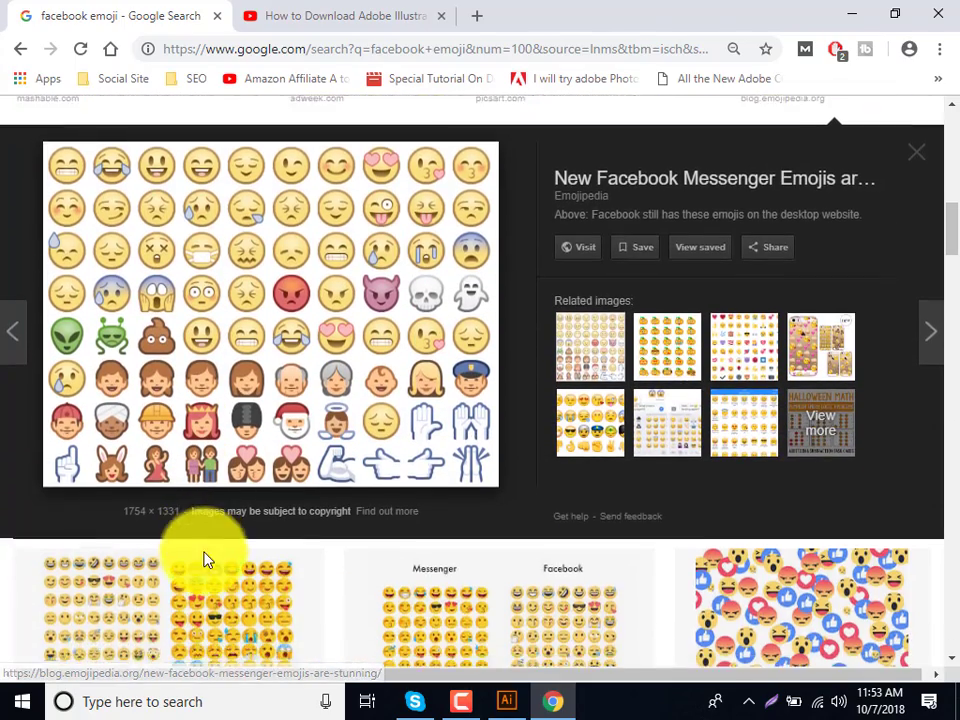
{"action": "scroll", "coordinate": [206, 561], "scroll_direction": "down", "scroll_amount": 2}
{"action": "left_click", "coordinate": [249, 455]}
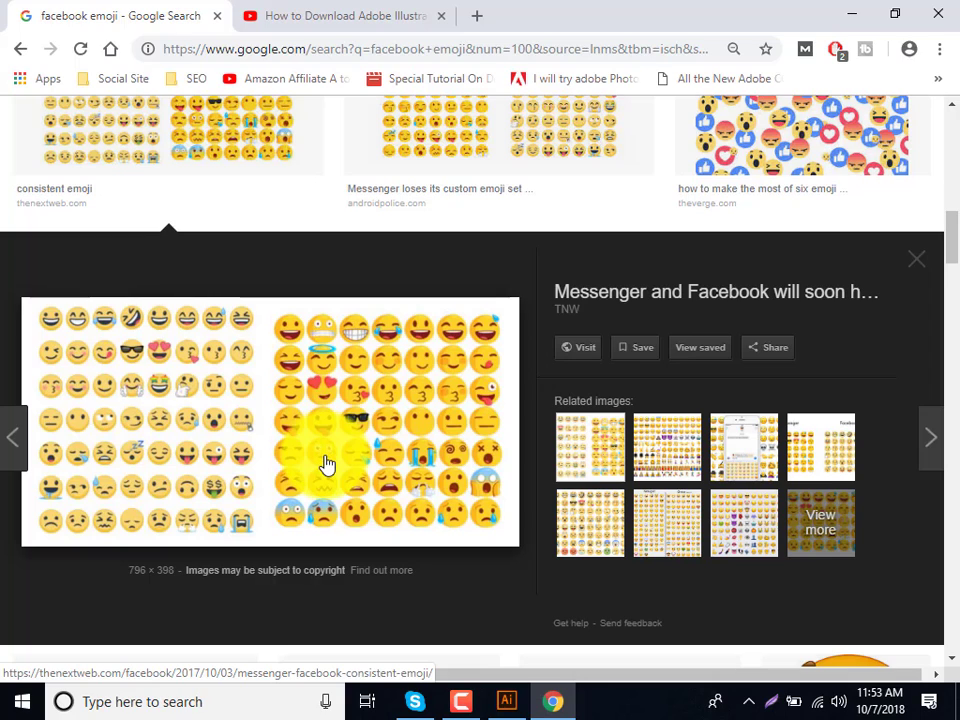
Step: Enlarge a related full Facebook emoji sheet and scroll through the related images
{"action": "left_click", "coordinate": [690, 463]}
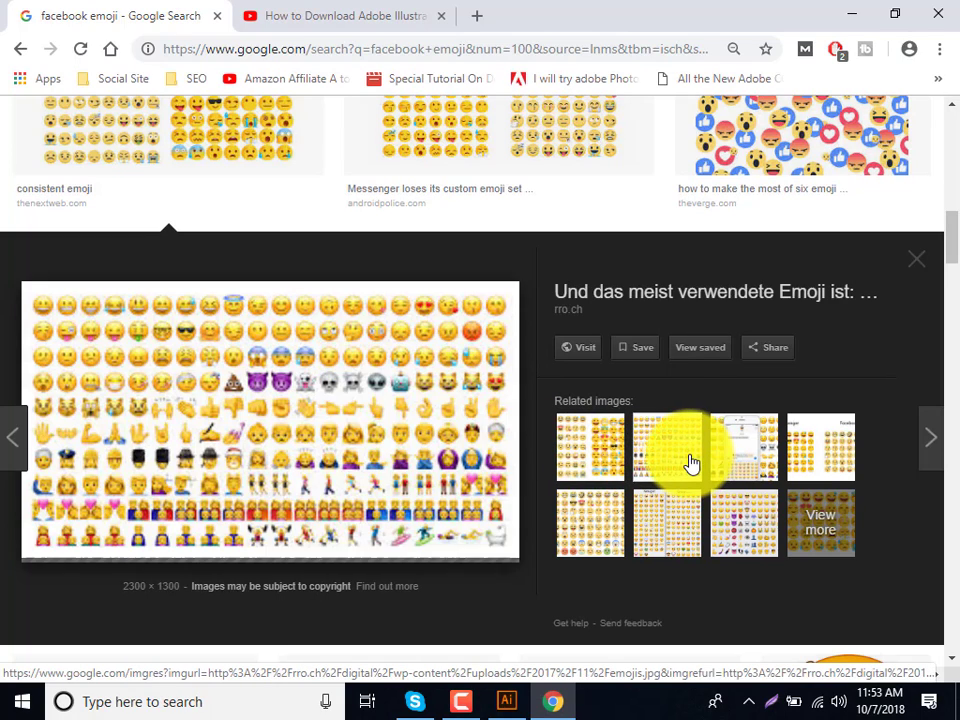
{"action": "scroll", "coordinate": [685, 475], "scroll_direction": "down", "scroll_amount": 5}
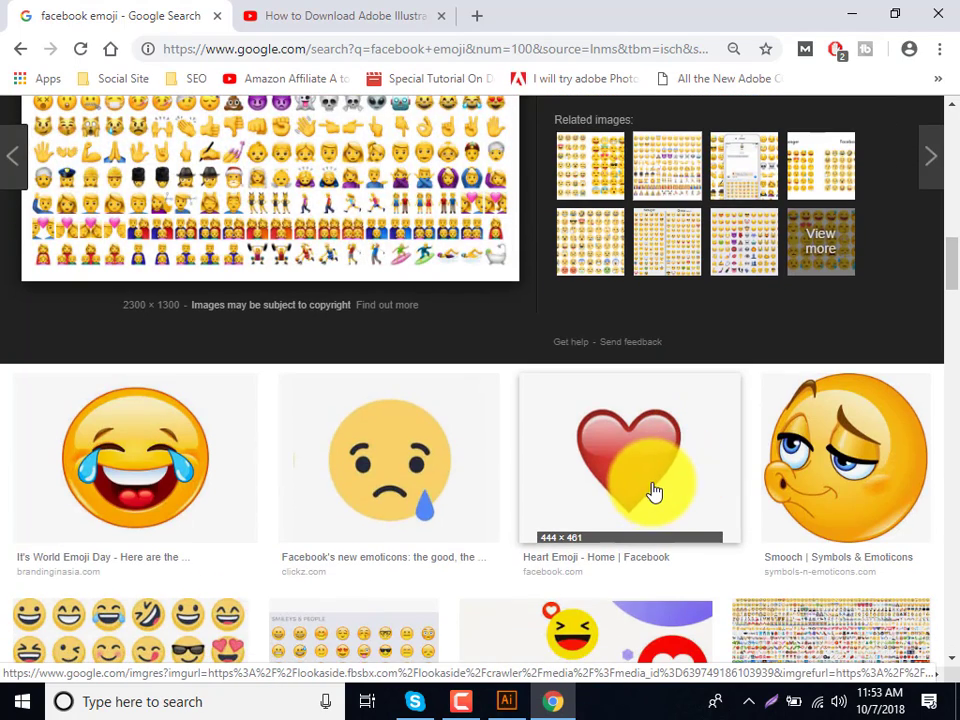
{"action": "scroll", "coordinate": [653, 491], "scroll_direction": "down", "scroll_amount": 3}
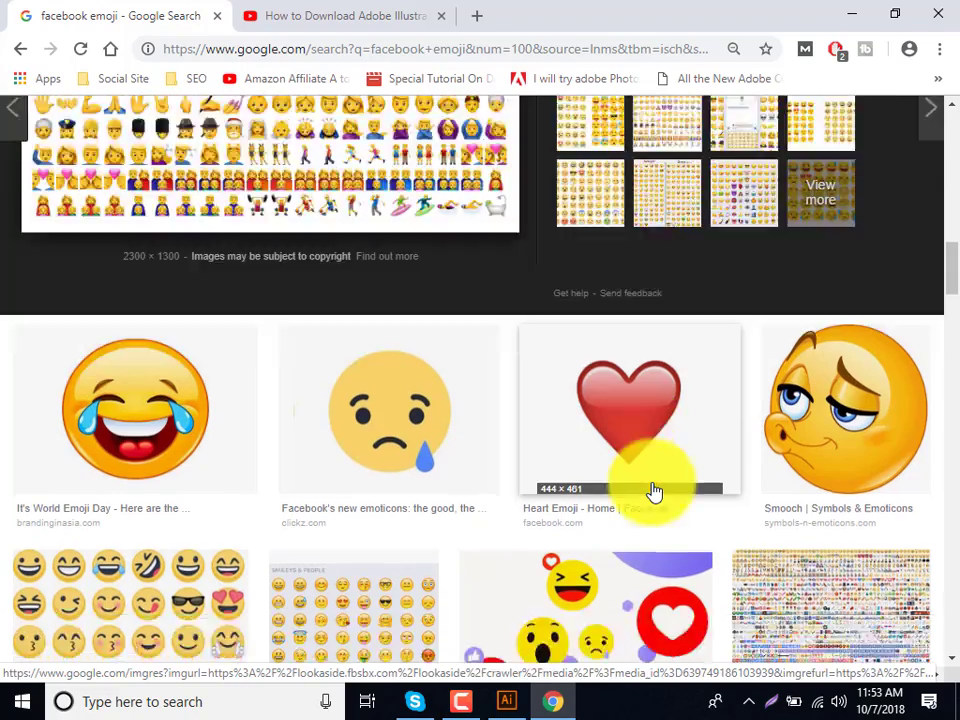
{"action": "scroll", "coordinate": [653, 491], "scroll_direction": "down", "scroll_amount": 3}
{"action": "scroll", "coordinate": [653, 491], "scroll_direction": "up", "scroll_amount": 3}
{"action": "scroll", "coordinate": [653, 491], "scroll_direction": "down", "scroll_amount": 5}
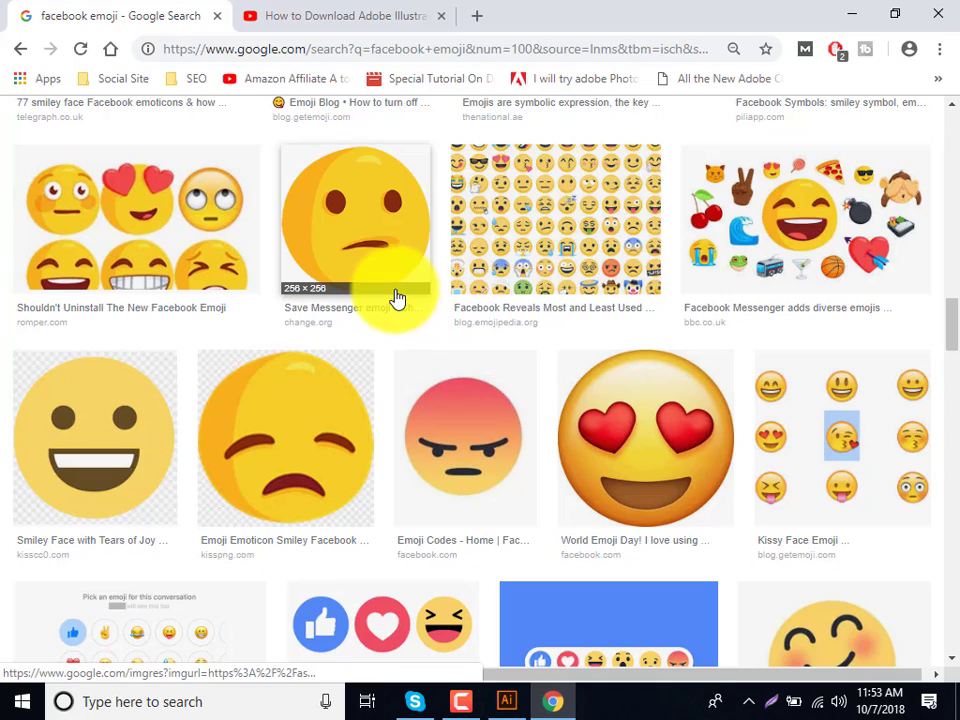
Step: Enlarge the 'Facebook Reveals' emoji grid image and browse further results
{"action": "left_click", "coordinate": [622, 238]}
{"action": "scroll", "coordinate": [645, 362], "scroll_direction": "down", "scroll_amount": 2}
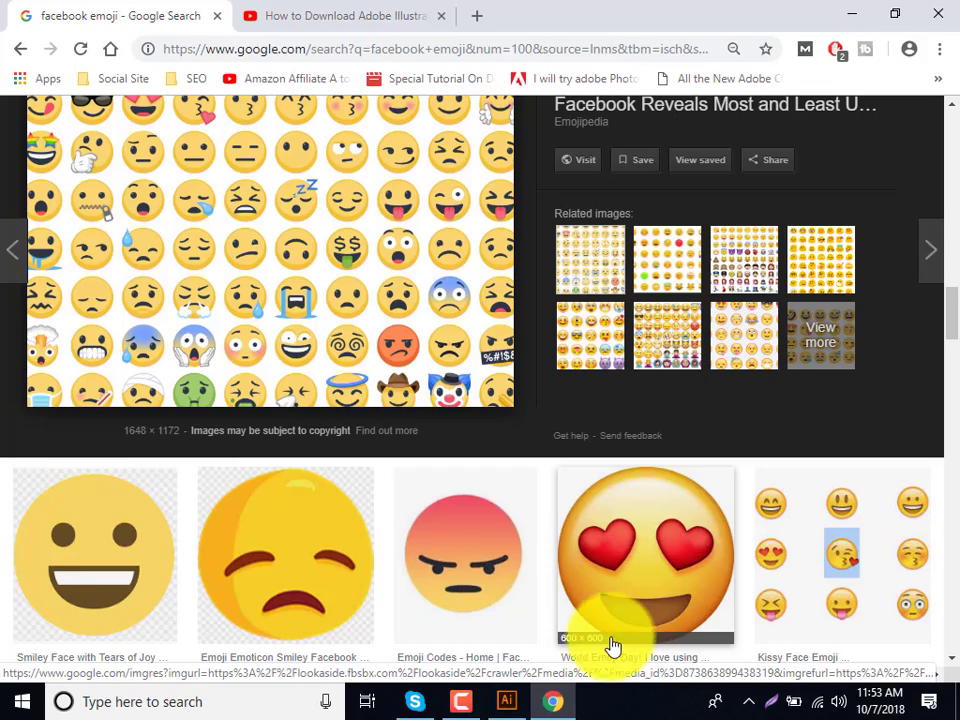
{"action": "scroll", "coordinate": [600, 620], "scroll_direction": "down", "scroll_amount": 2}
{"action": "scroll", "coordinate": [560, 570], "scroll_direction": "down", "scroll_amount": 2}
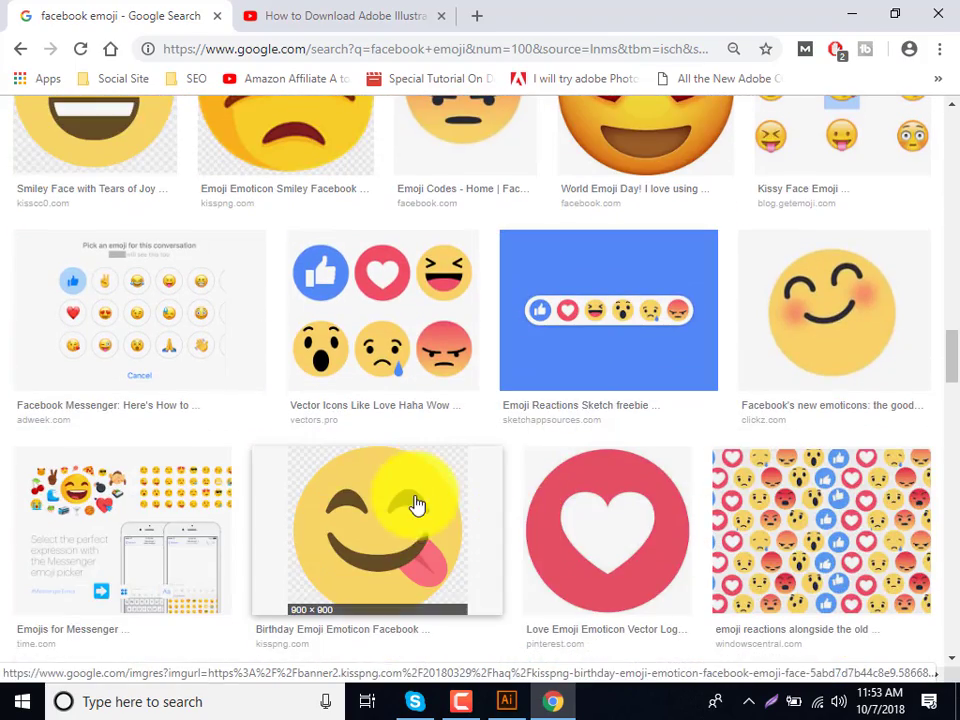
Step: Enlarge the Birthday emoji image and scroll down through more emoji results
{"action": "left_click", "coordinate": [415, 514]}
{"action": "scroll", "coordinate": [412, 514], "scroll_direction": "down", "scroll_amount": 3}
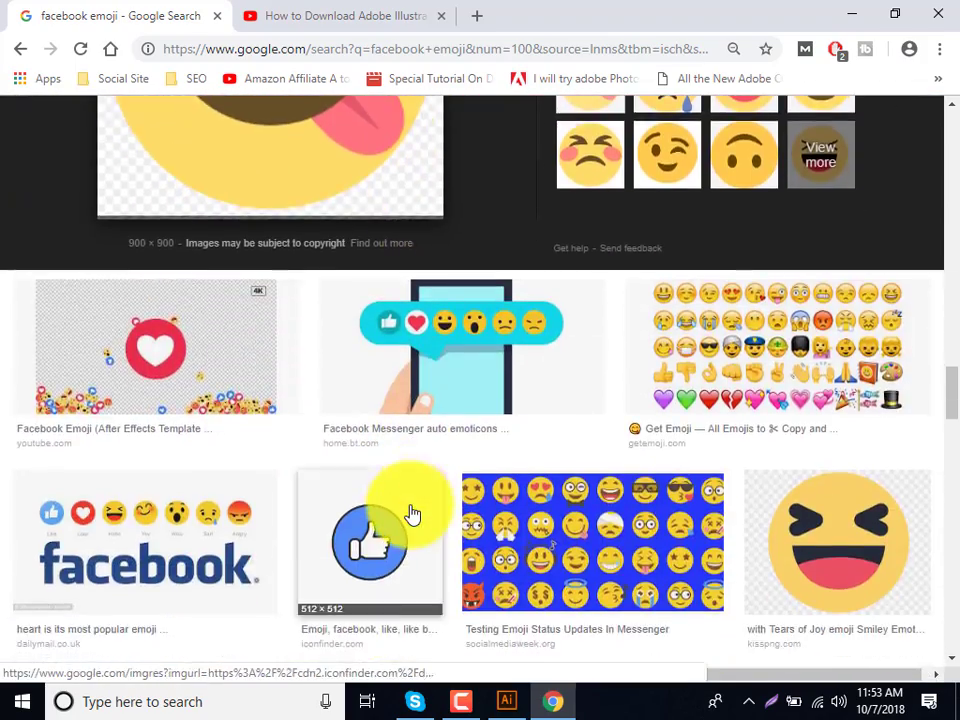
{"action": "scroll", "coordinate": [412, 514], "scroll_direction": "down", "scroll_amount": 1}
{"action": "scroll", "coordinate": [410, 514], "scroll_direction": "down", "scroll_amount": 2}
{"action": "scroll", "coordinate": [407, 514], "scroll_direction": "down", "scroll_amount": 3}
{"action": "scroll", "coordinate": [410, 520], "scroll_direction": "down", "scroll_amount": 3}
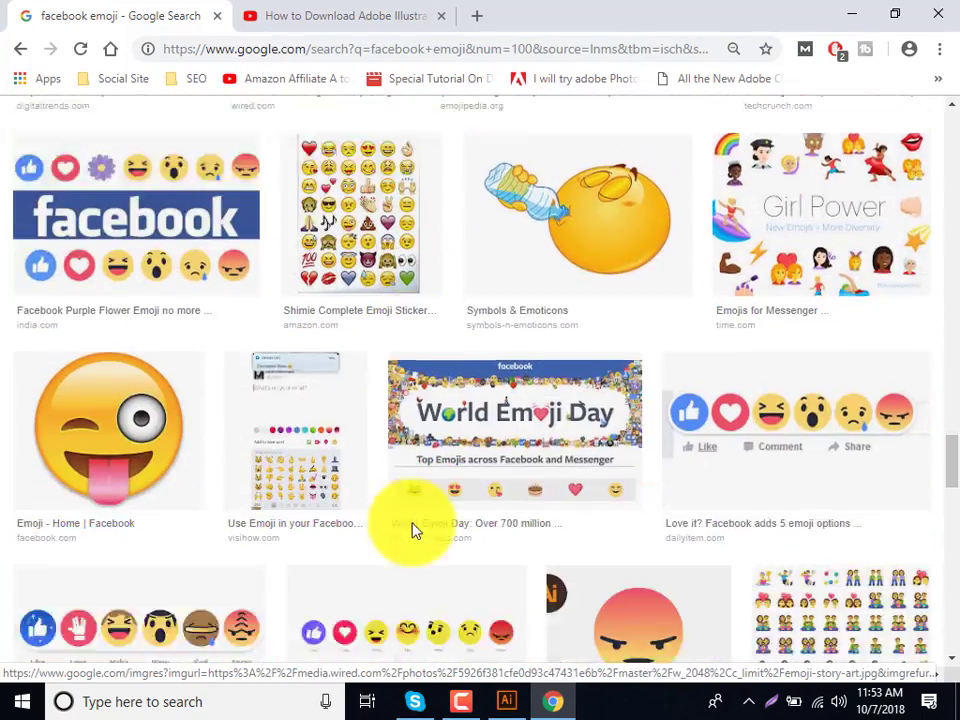
{"action": "scroll", "coordinate": [415, 540], "scroll_direction": "down", "scroll_amount": 3}
{"action": "scroll", "coordinate": [418, 556], "scroll_direction": "down", "scroll_amount": 2}
{"action": "scroll", "coordinate": [415, 557], "scroll_direction": "down", "scroll_amount": 4}
{"action": "scroll", "coordinate": [415, 557], "scroll_direction": "down", "scroll_amount": 2}
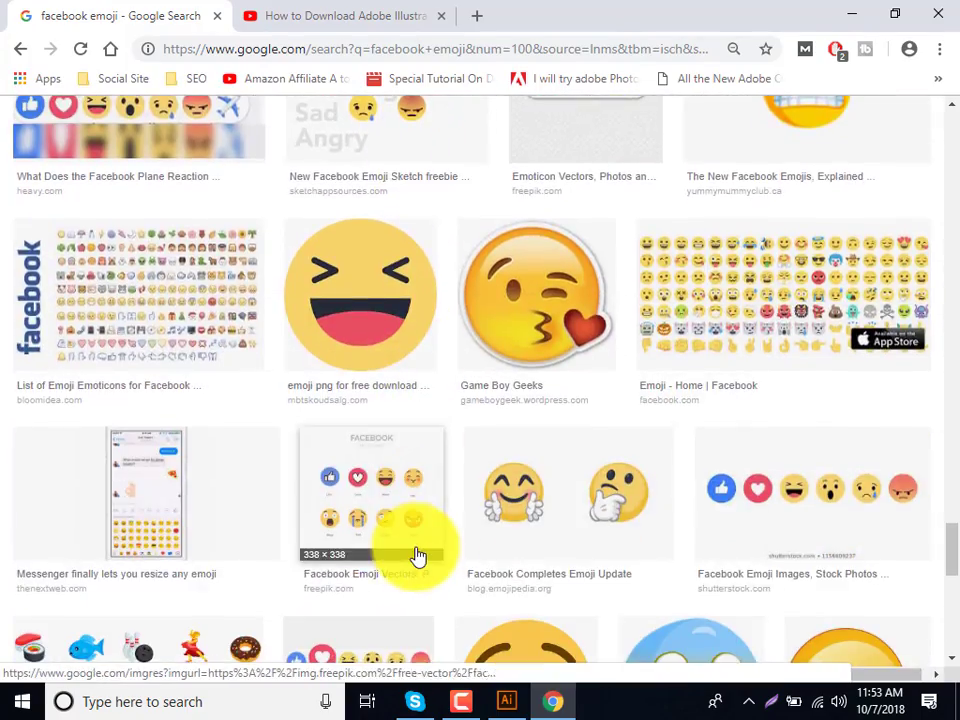
{"action": "scroll", "coordinate": [418, 556], "scroll_direction": "down", "scroll_amount": 4}
{"action": "scroll", "coordinate": [418, 556], "scroll_direction": "down", "scroll_amount": 2}
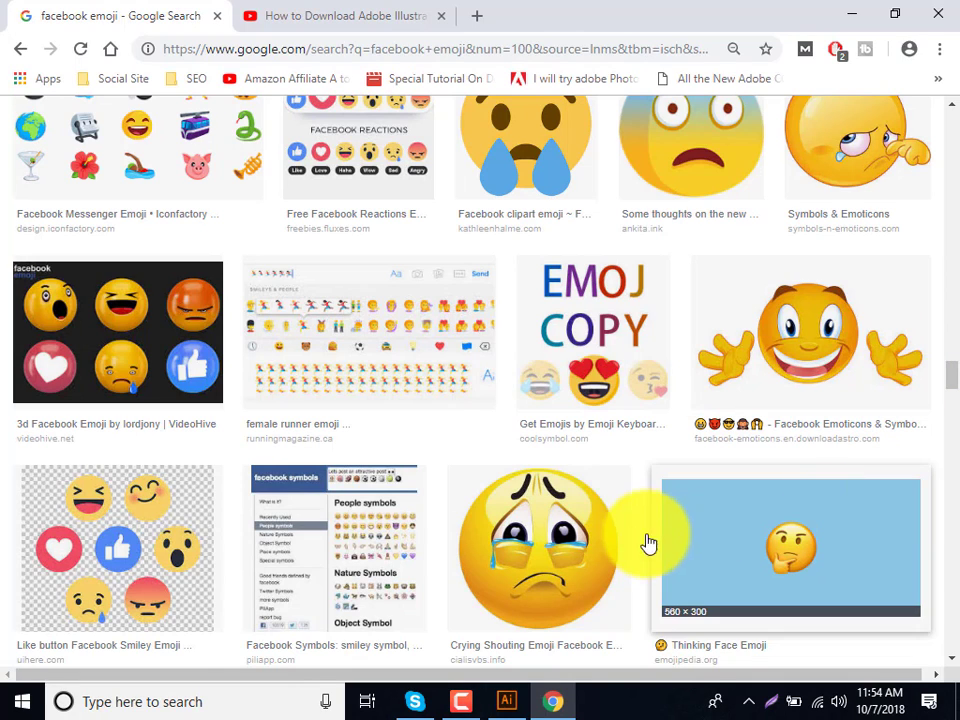
{"action": "scroll", "coordinate": [664, 498], "scroll_direction": "down", "scroll_amount": 2}
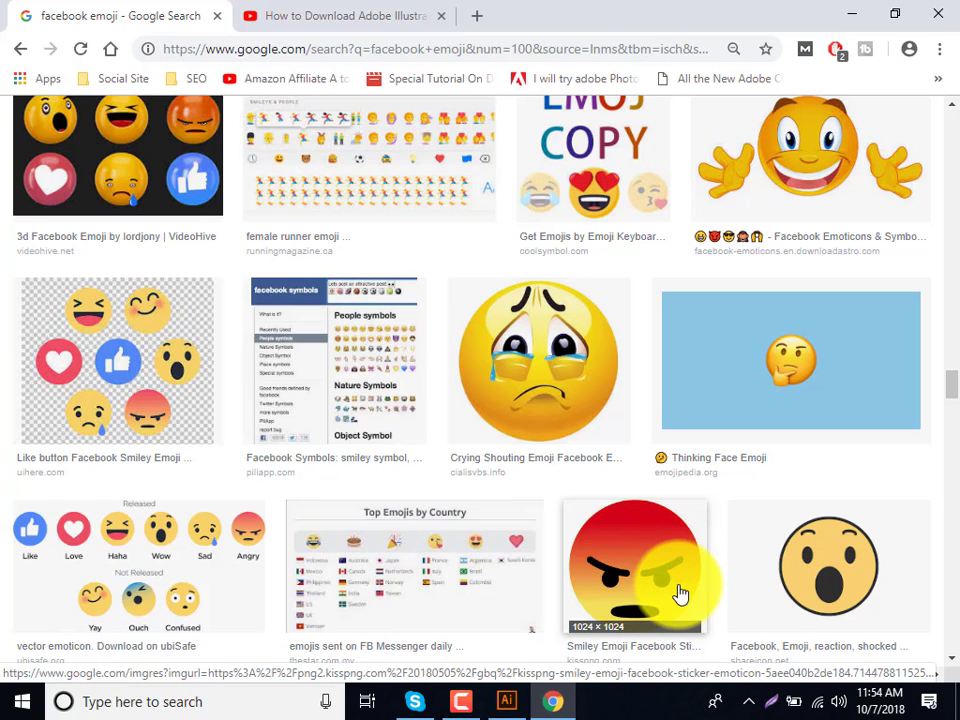
{"action": "scroll", "coordinate": [678, 595], "scroll_direction": "down", "scroll_amount": 3}
{"action": "scroll", "coordinate": [678, 595], "scroll_direction": "down", "scroll_amount": 2}
{"action": "scroll", "coordinate": [676, 613], "scroll_direction": "down", "scroll_amount": 3}
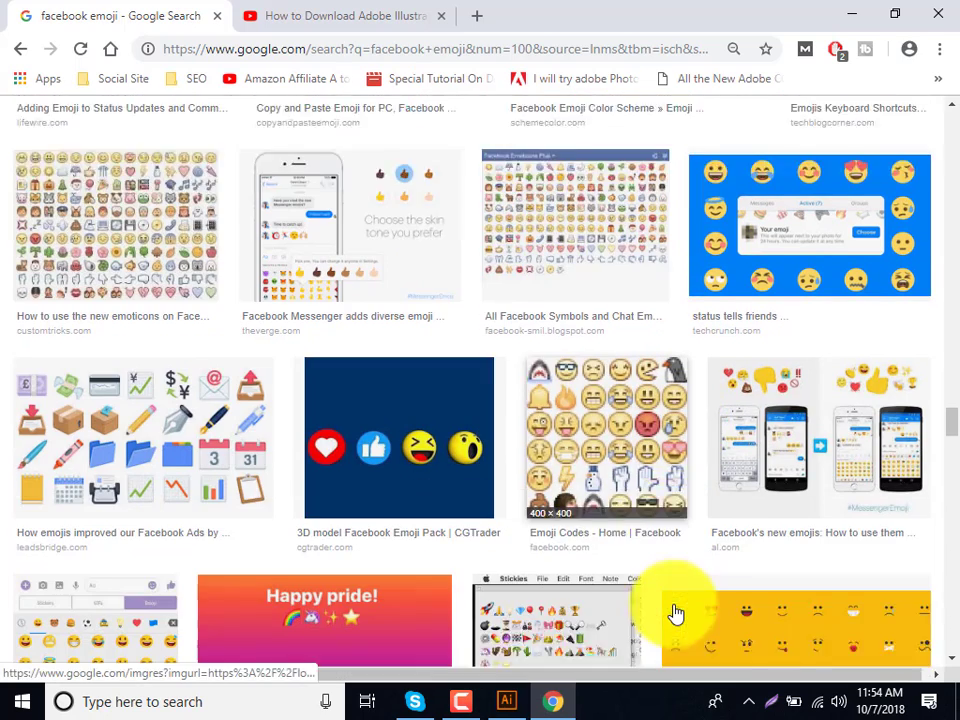
{"action": "scroll", "coordinate": [676, 613], "scroll_direction": "down", "scroll_amount": 1}
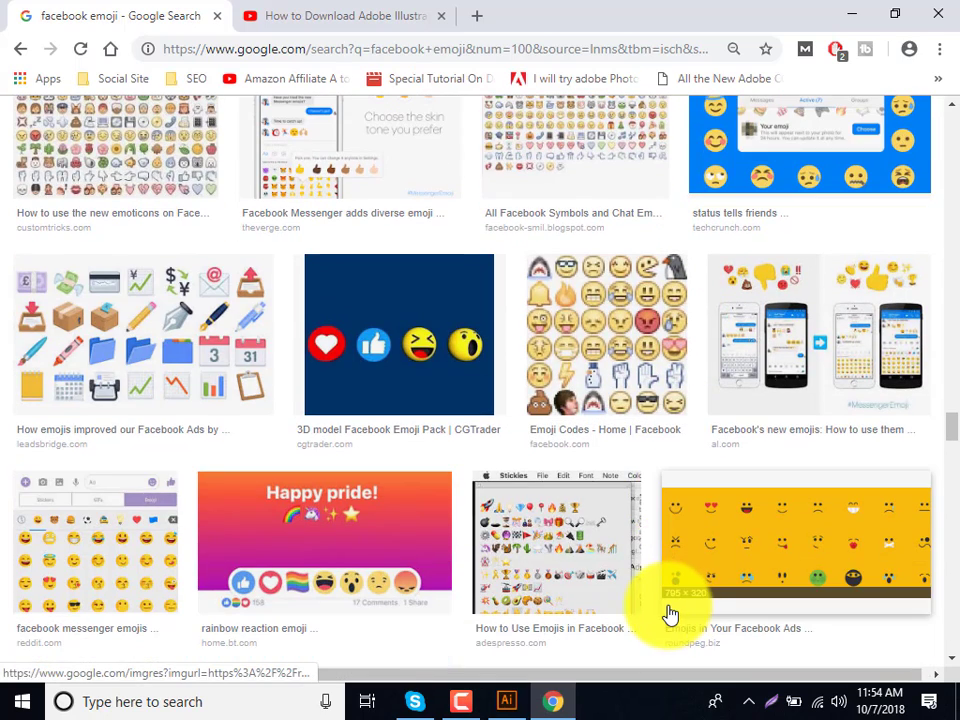
{"action": "left_click", "coordinate": [372, 390]}
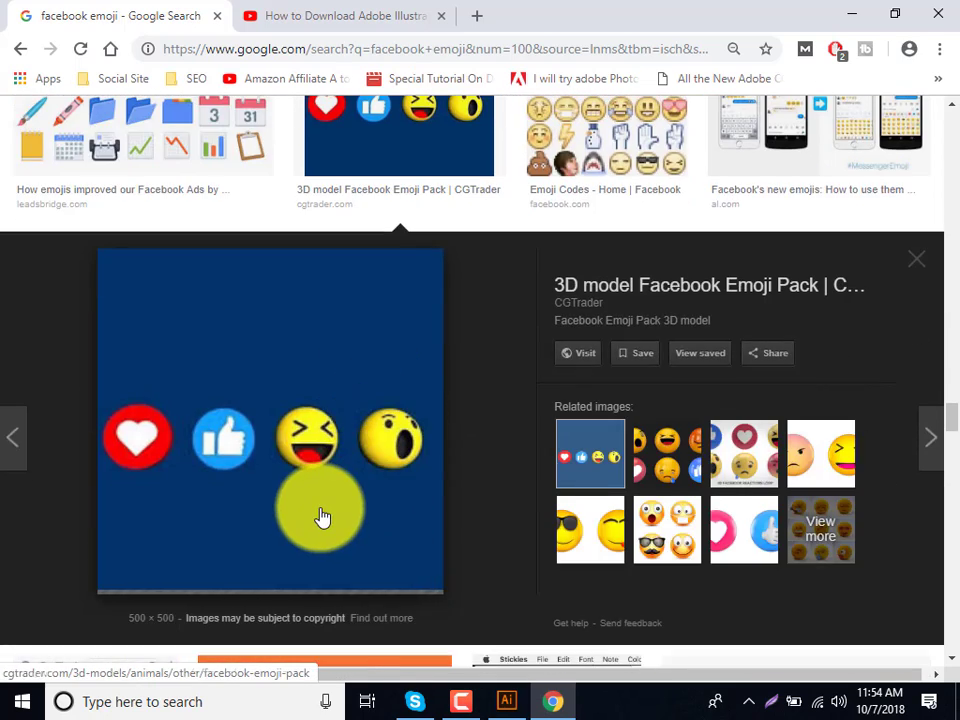
{"action": "scroll", "coordinate": [332, 500], "scroll_direction": "down", "scroll_amount": 3}
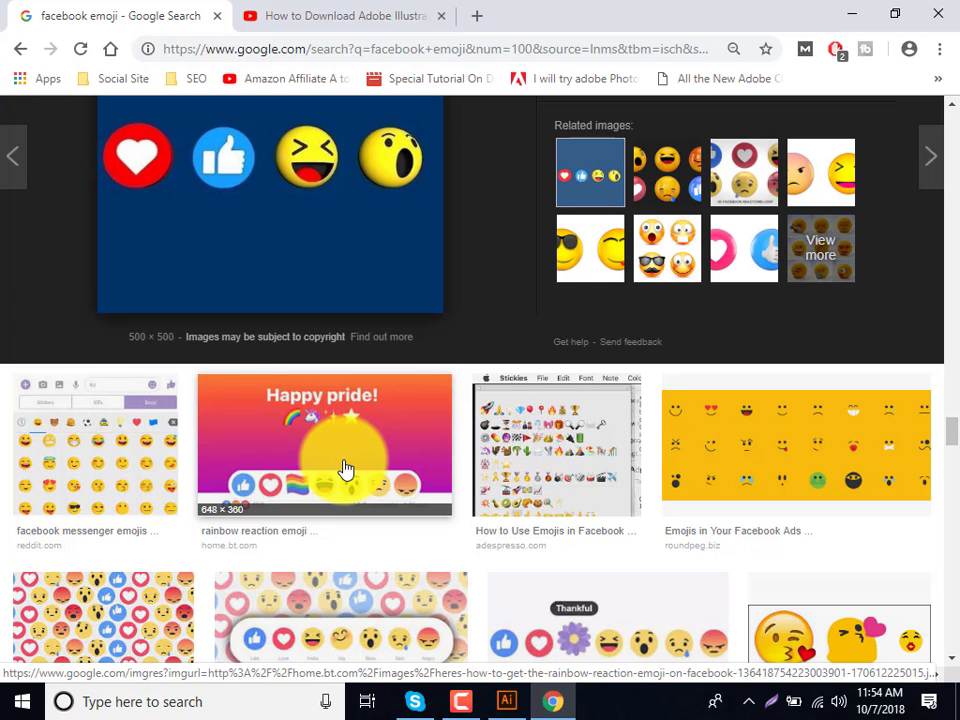
{"action": "left_click", "coordinate": [343, 469]}
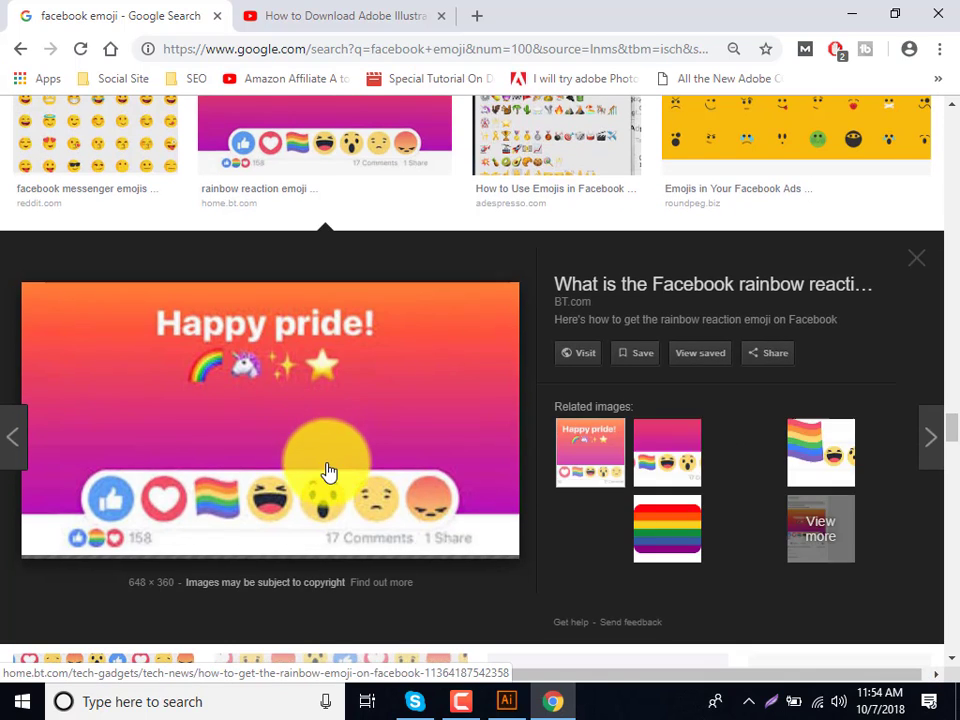
{"action": "scroll", "coordinate": [329, 471], "scroll_direction": "down", "scroll_amount": 4}
{"action": "scroll", "coordinate": [329, 471], "scroll_direction": "down", "scroll_amount": 2}
{"action": "scroll", "coordinate": [329, 471], "scroll_direction": "down", "scroll_amount": 3}
{"action": "scroll", "coordinate": [329, 471], "scroll_direction": "down", "scroll_amount": 1}
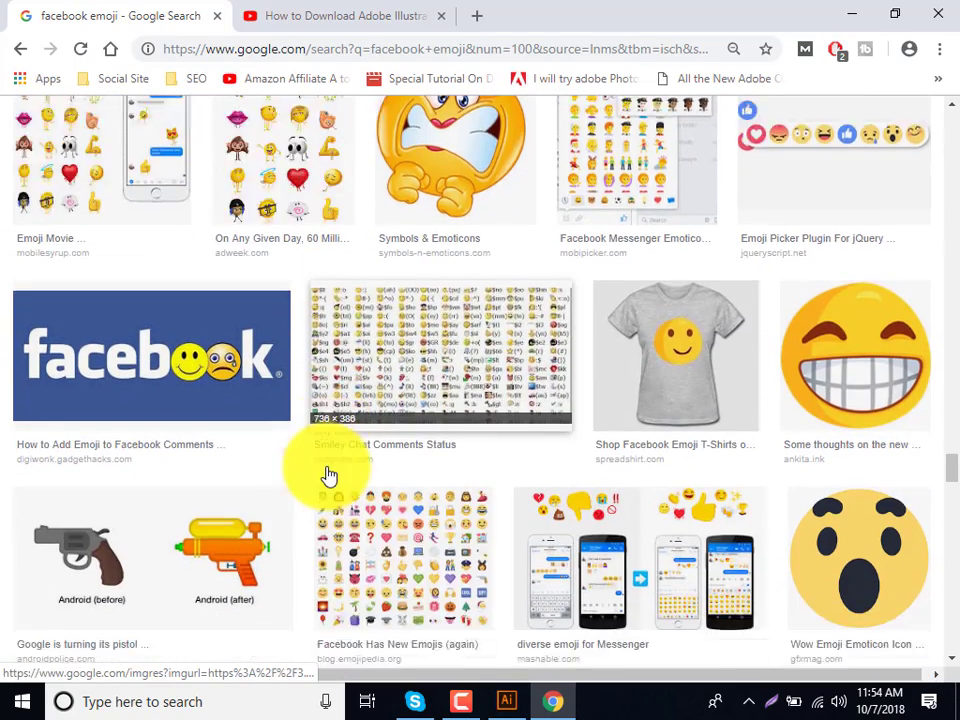
{"action": "scroll", "coordinate": [329, 474], "scroll_direction": "down", "scroll_amount": 2}
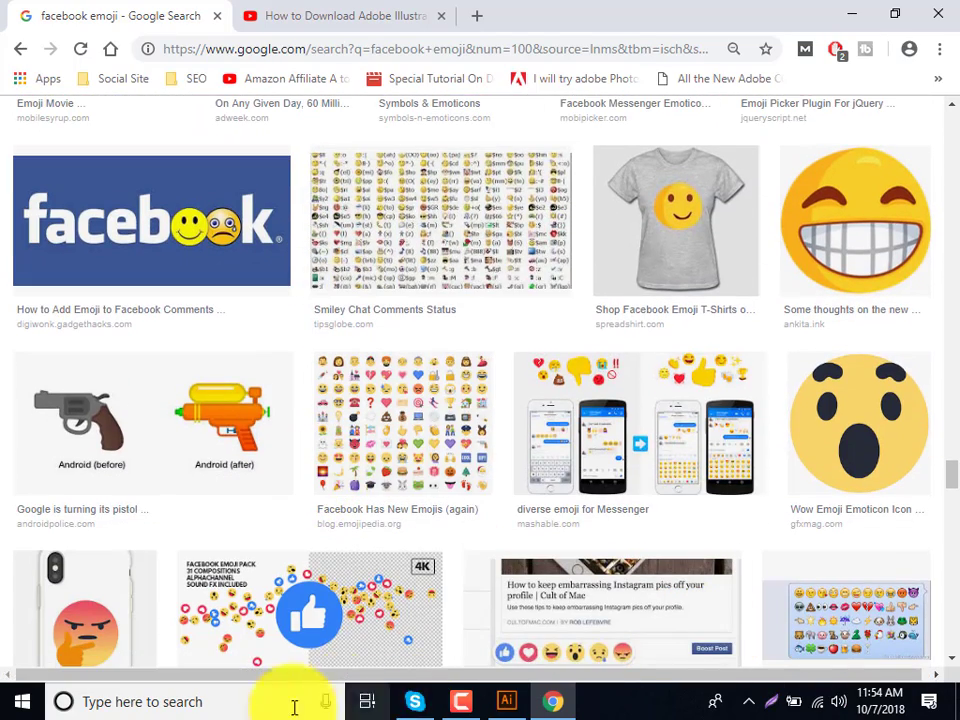
{"action": "left_click", "coordinate": [458, 700]}
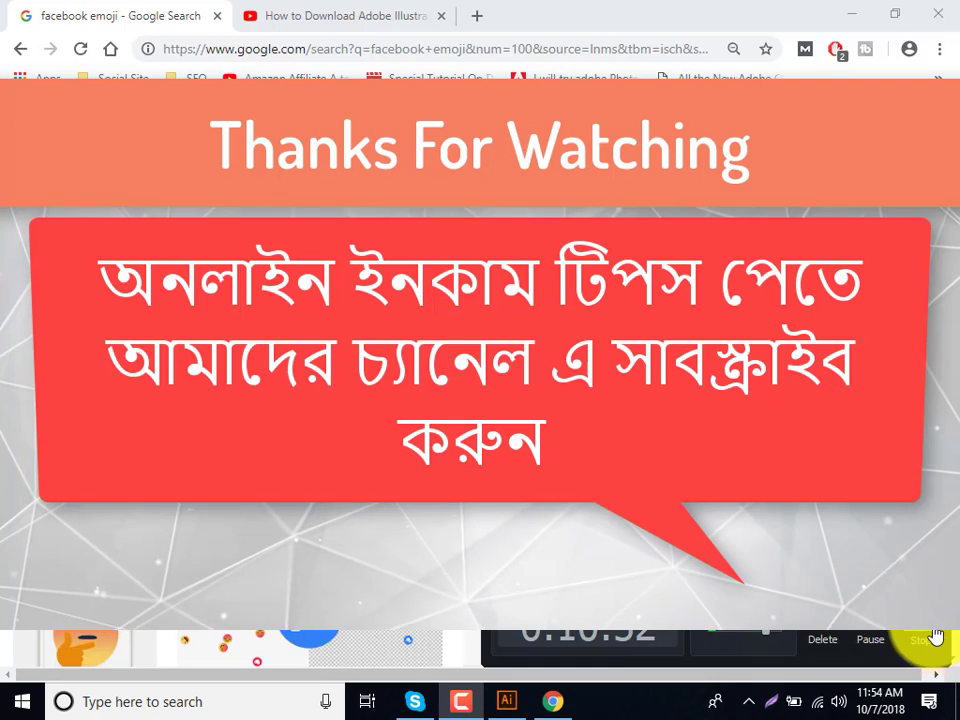